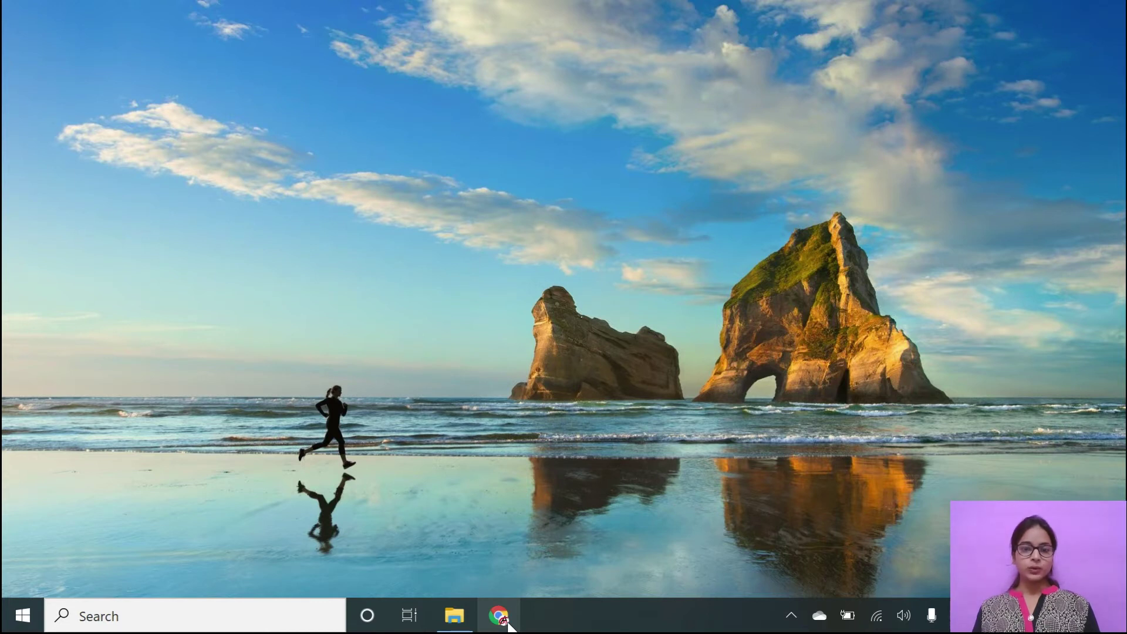
Open Chrome and go to wordpress.org.
click(508, 625)
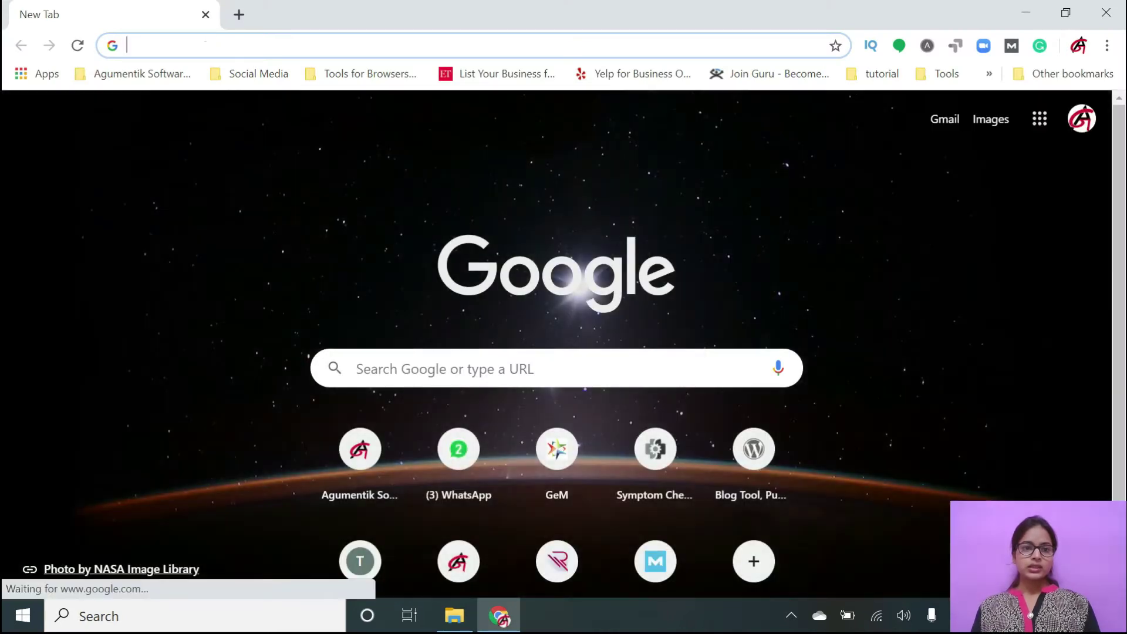
click(206, 45)
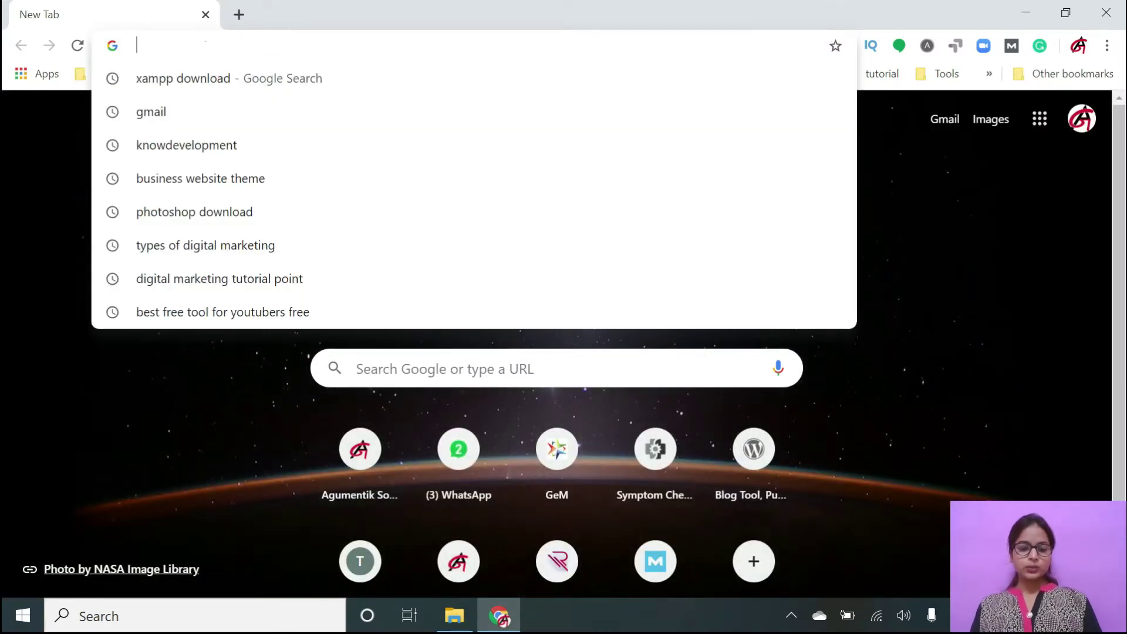
text(w)
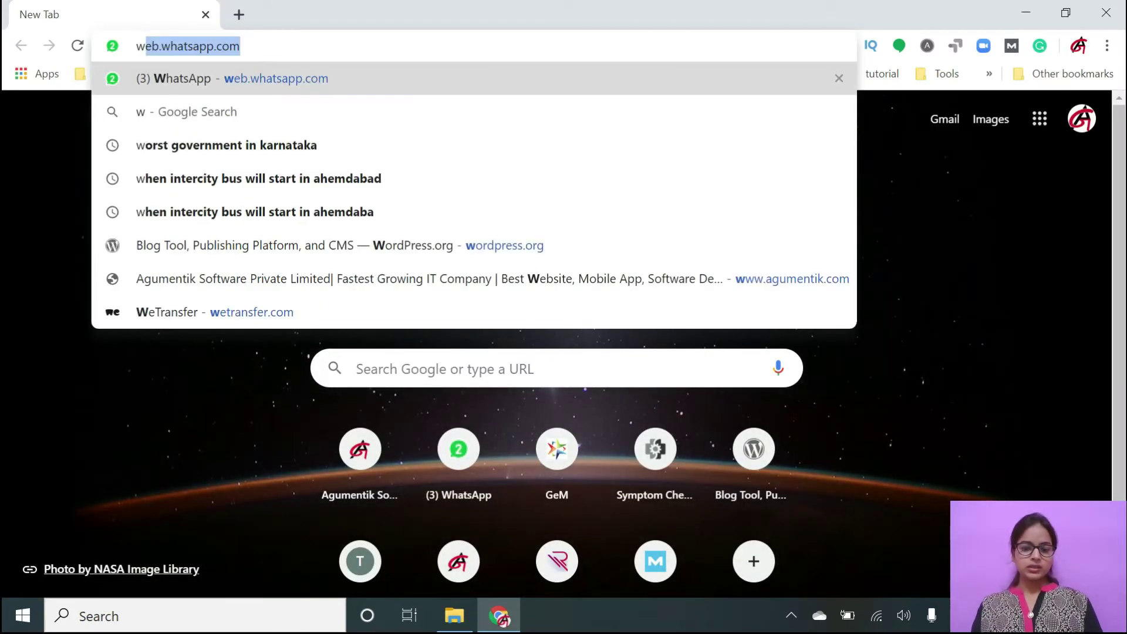
text(o)
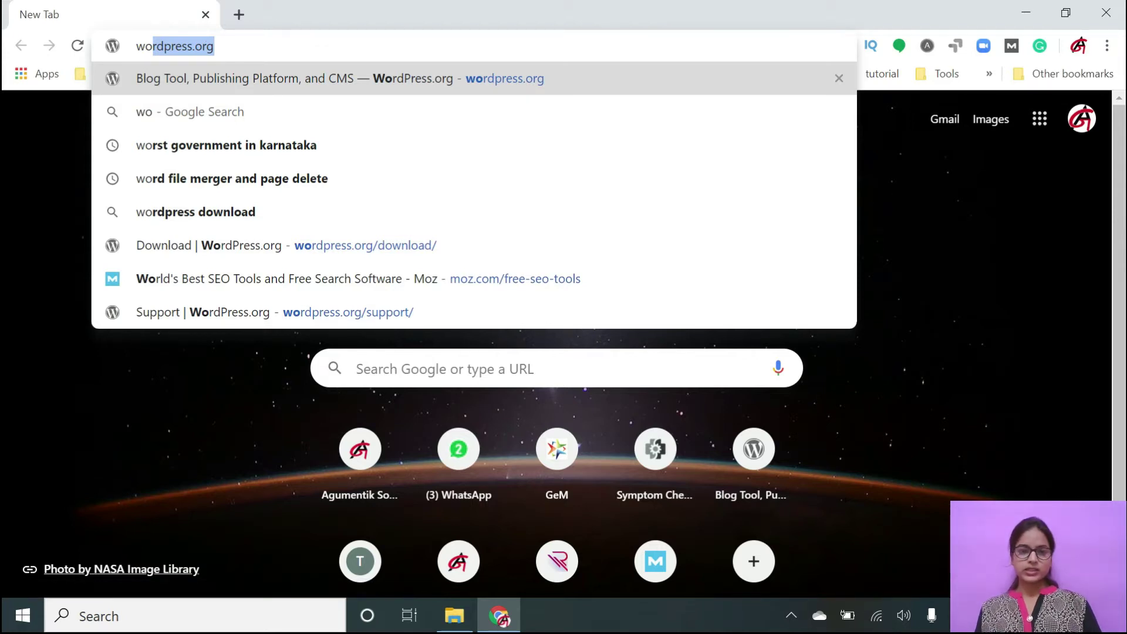
key(Return)
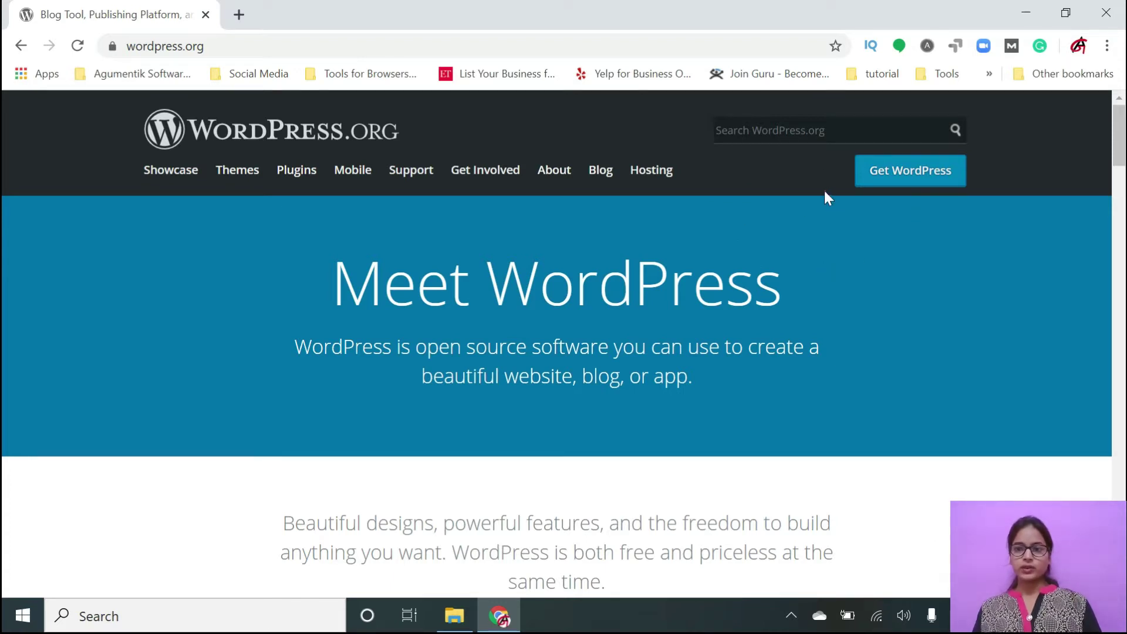
Open the Get WordPress page and scroll to the Download WordPress 5.4.1 button.
click(901, 177)
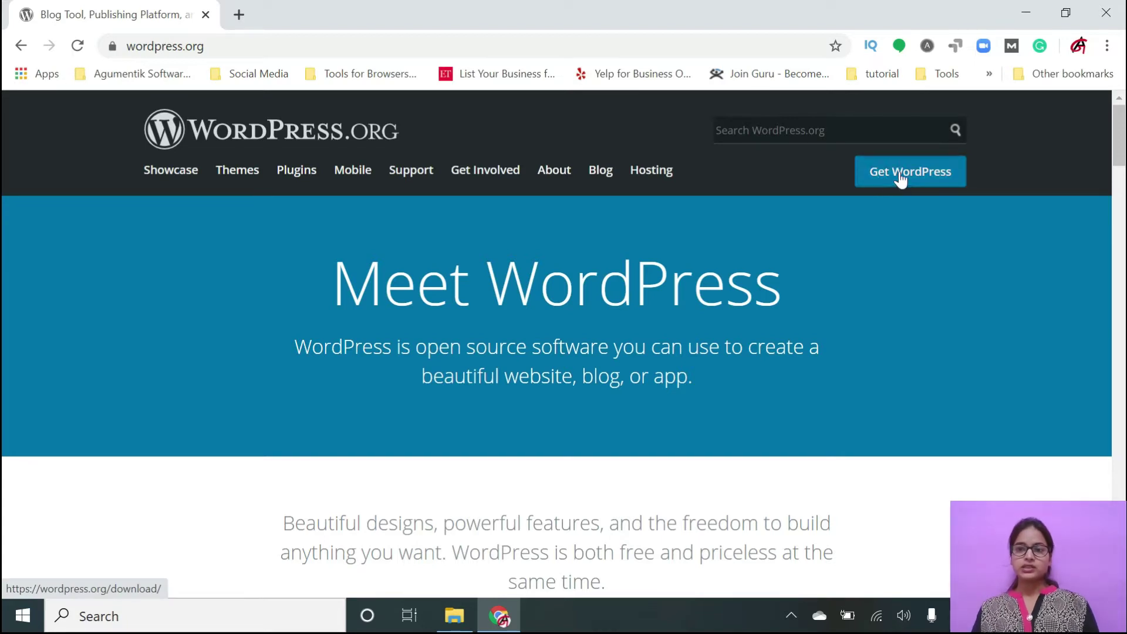
scroll(646, 459, down, 2)
scroll(646, 459, down, 3)
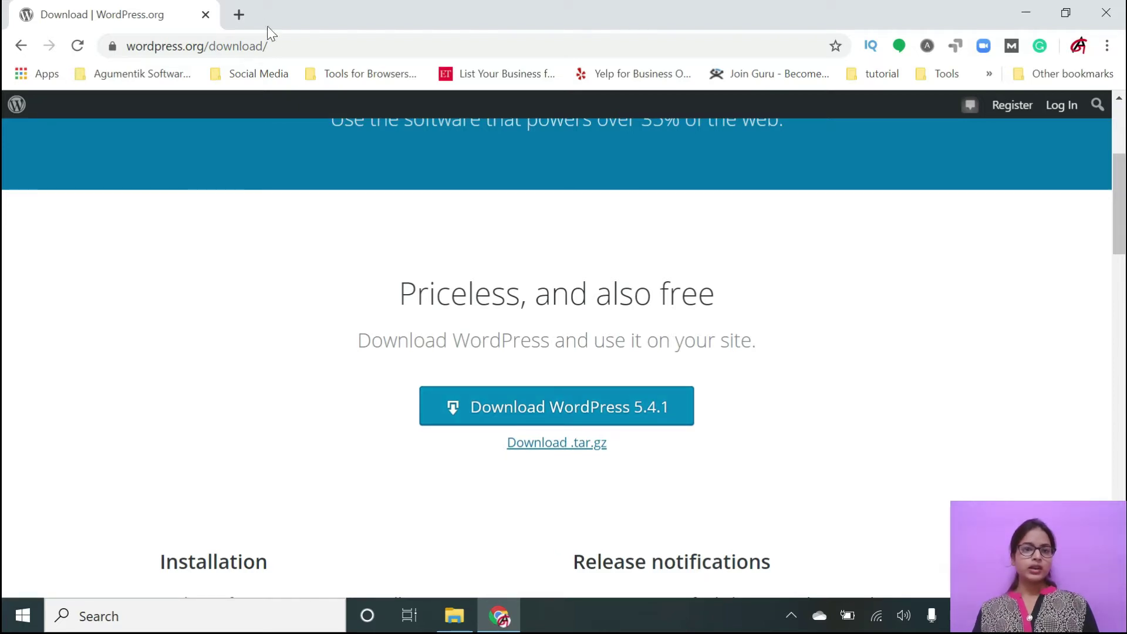
Open a new Chrome tab beside the WordPress download page.
click(239, 15)
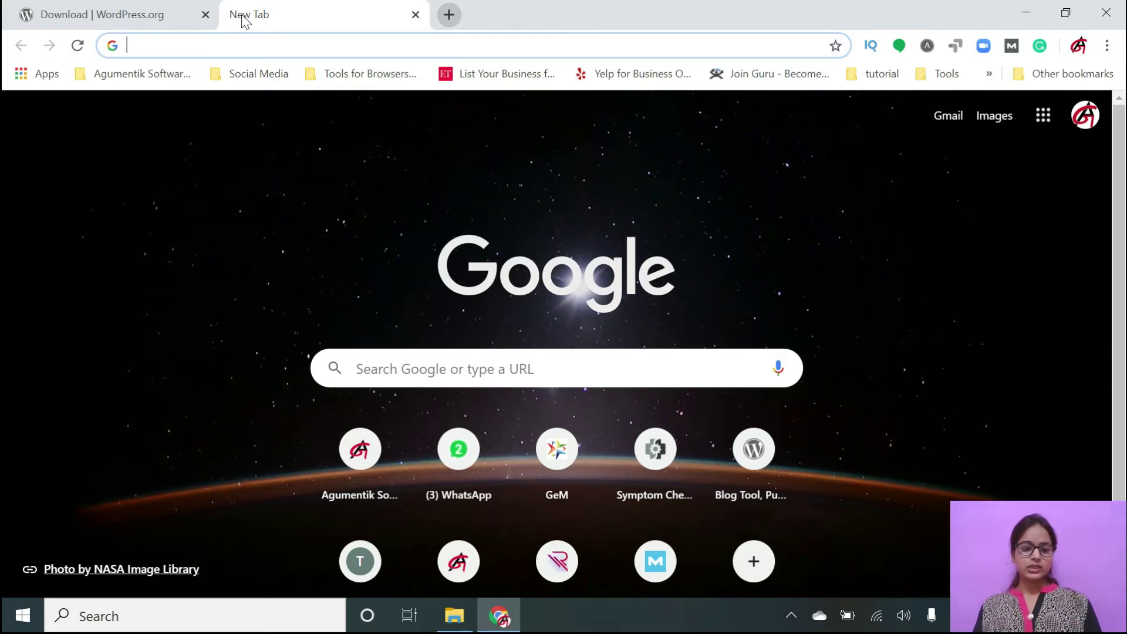
Search Google for 'xampp download' and open the Apache Friends page showing the XAMPP 7.4.6 downloads.
text(xam)
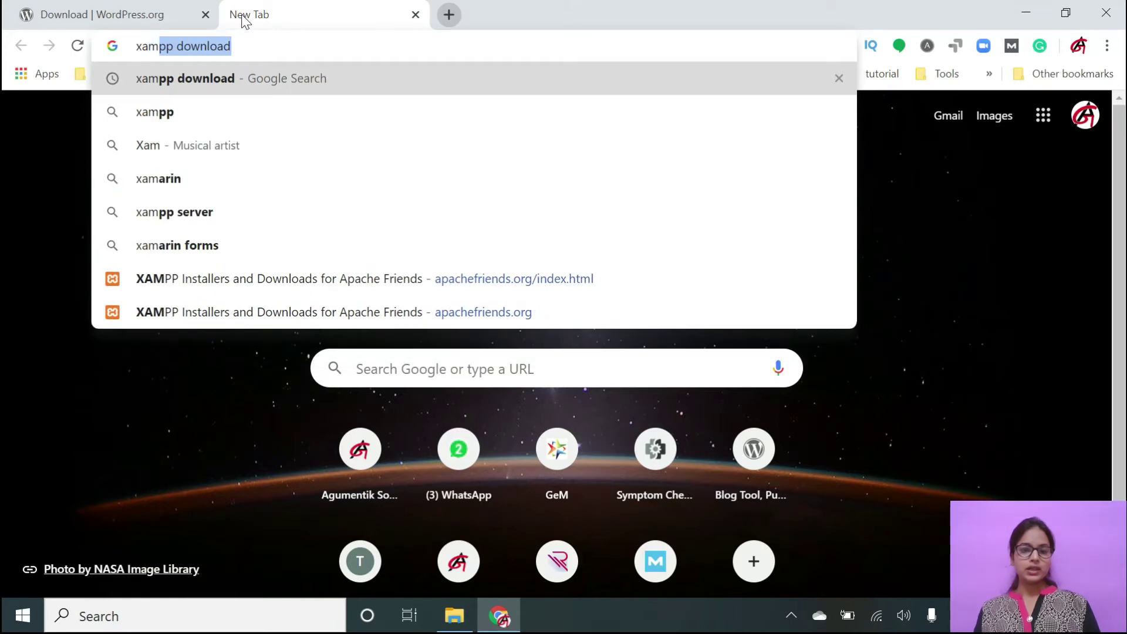
key(Return)
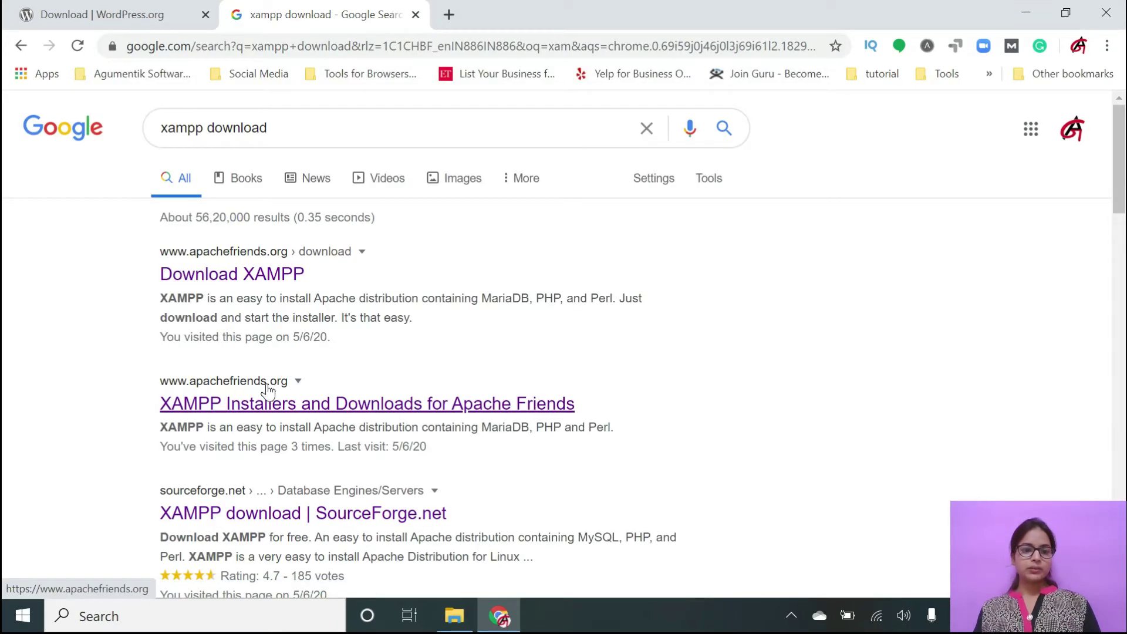
click(192, 411)
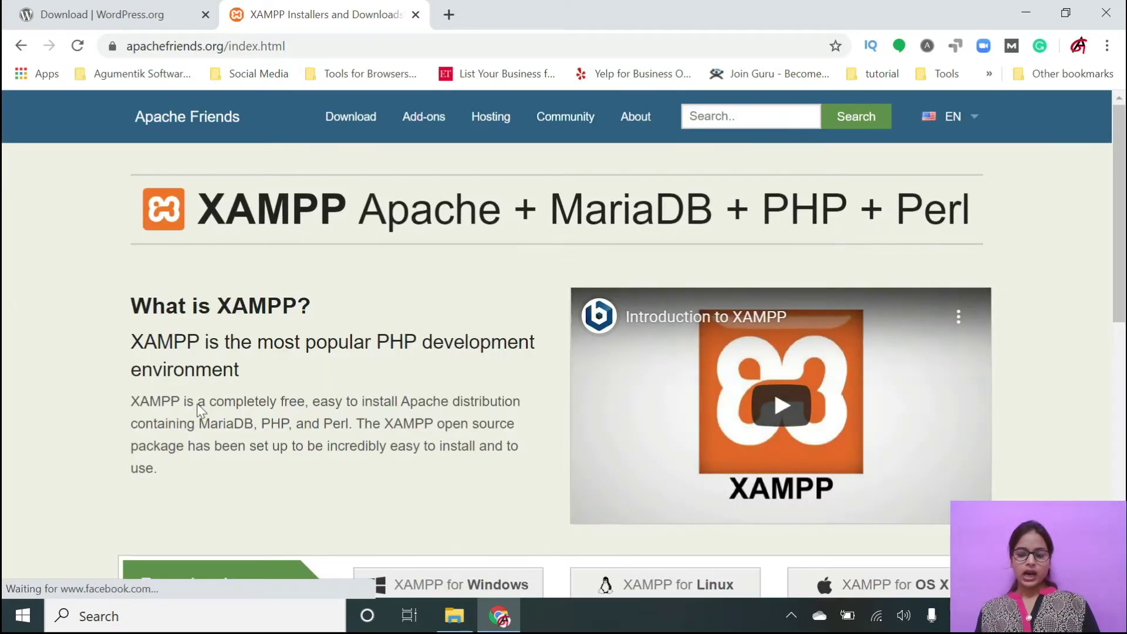
scroll(196, 411, down, 3)
scroll(200, 411, down, 1)
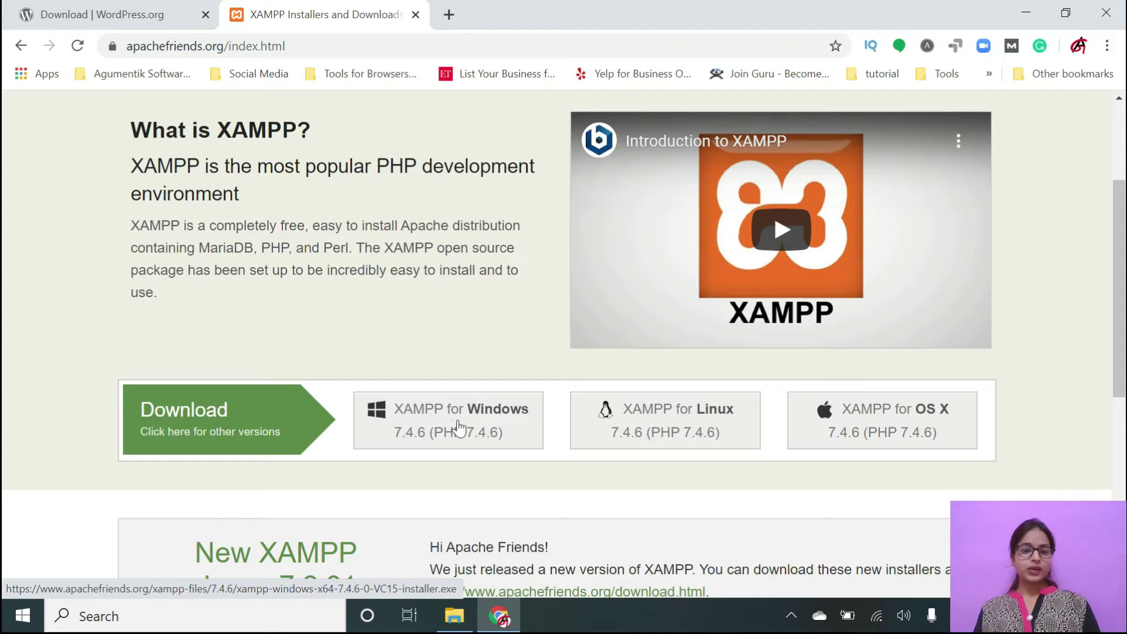
mouse_move(457, 621)
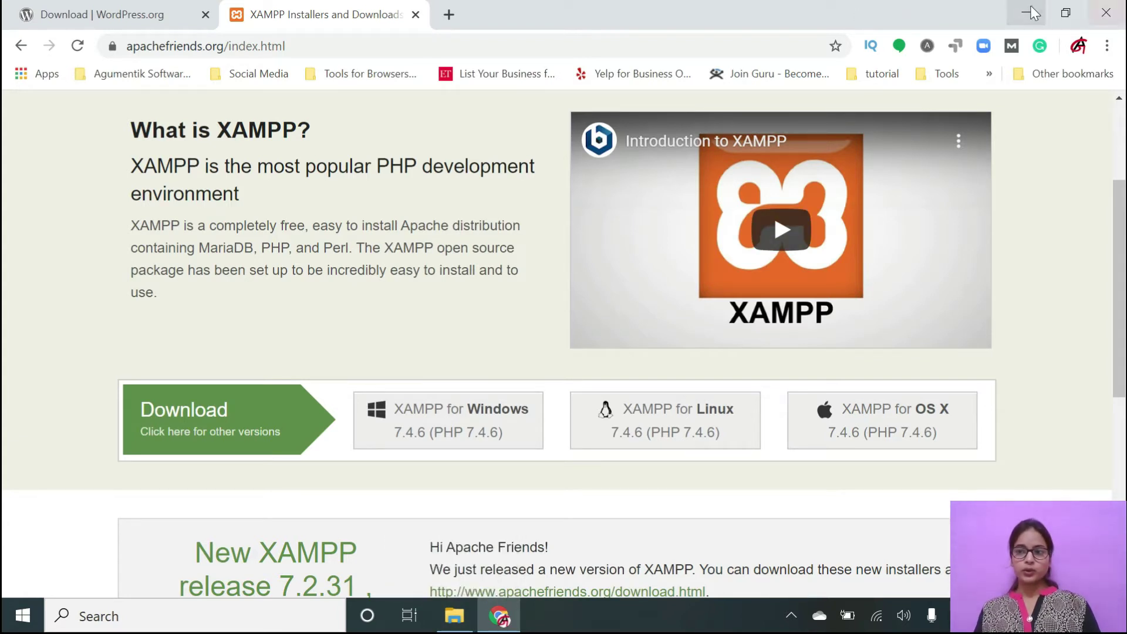
Run xampp-windows-x64-7.4.6-0-VC15-installer from drive D: in File Explorer.
click(463, 626)
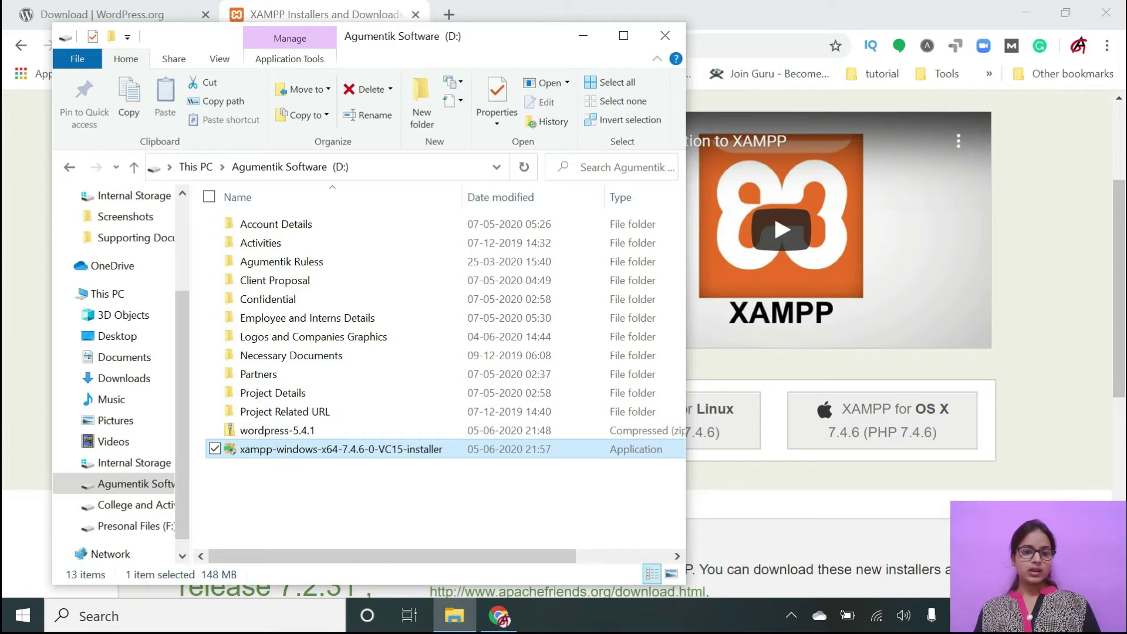
click(293, 451)
click(312, 433)
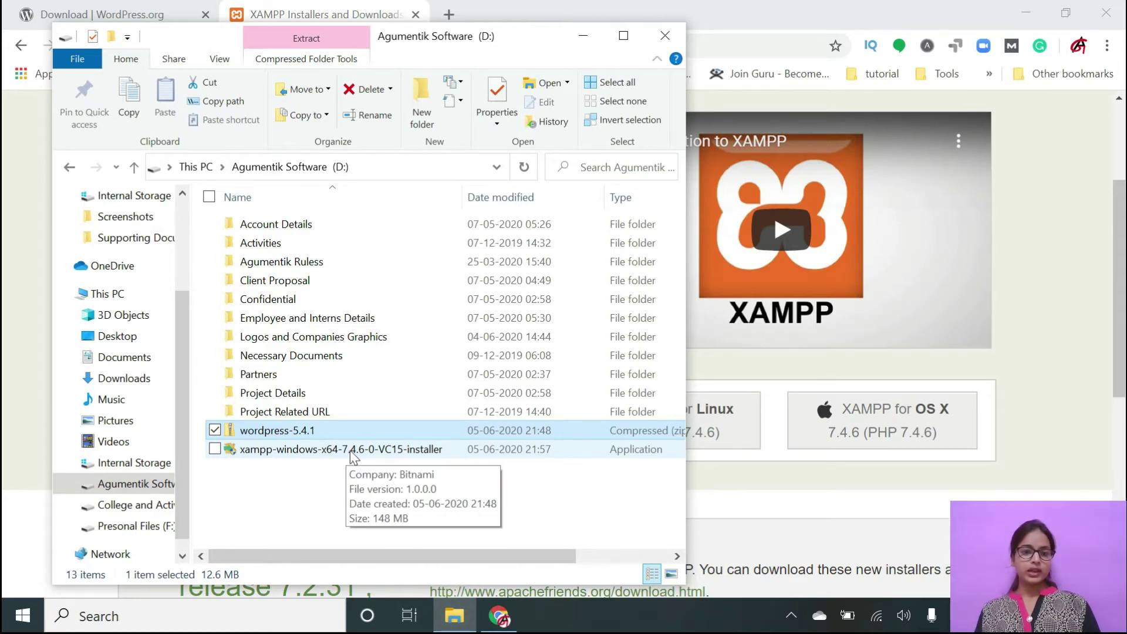
click(351, 451)
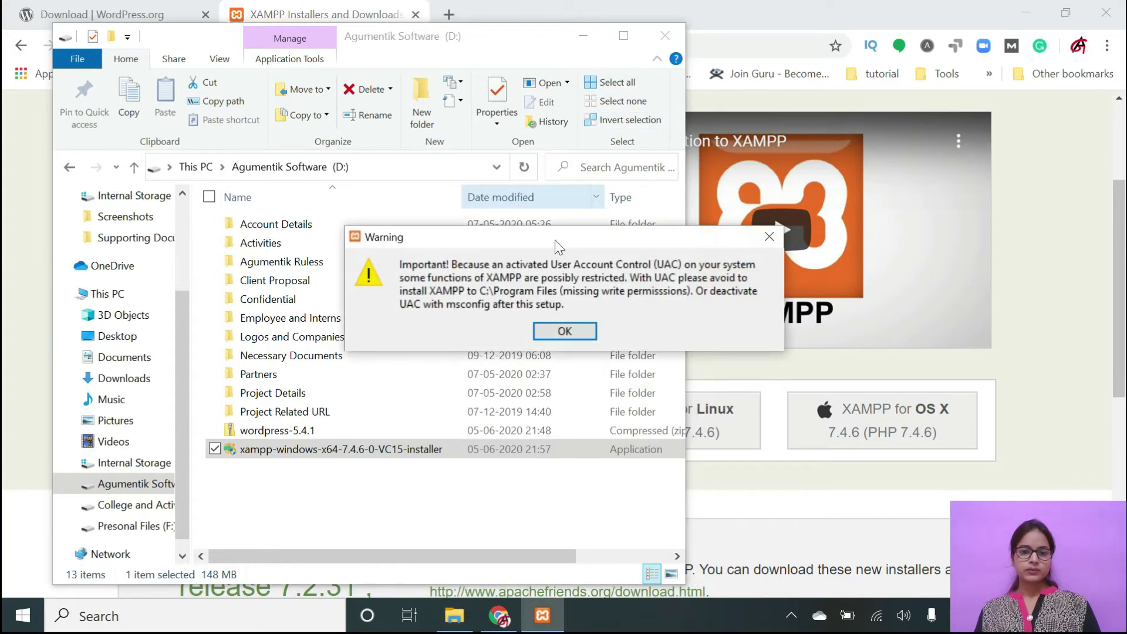
Dismiss the UAC warning and install XAMPP with default components, the C:\xampp folder and English.
click(564, 333)
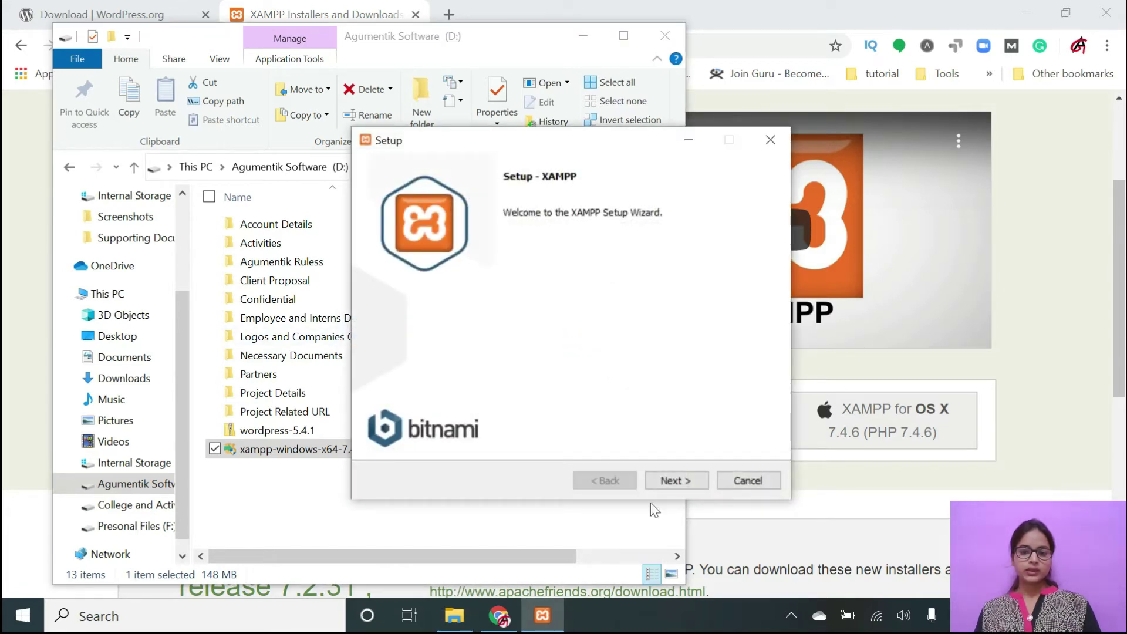
click(688, 479)
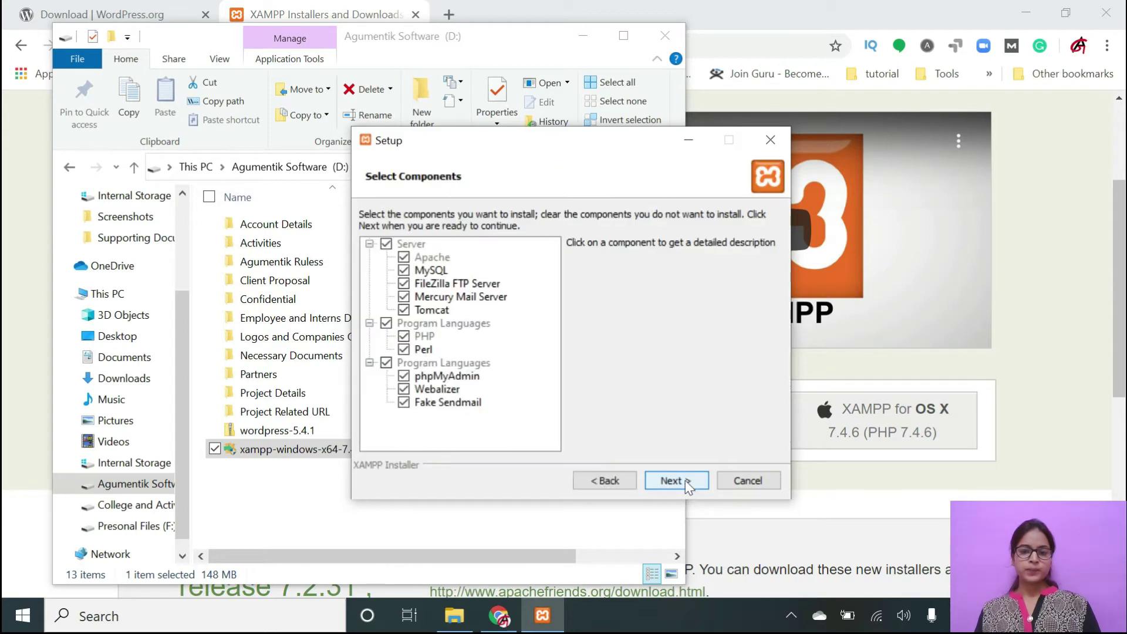
click(684, 483)
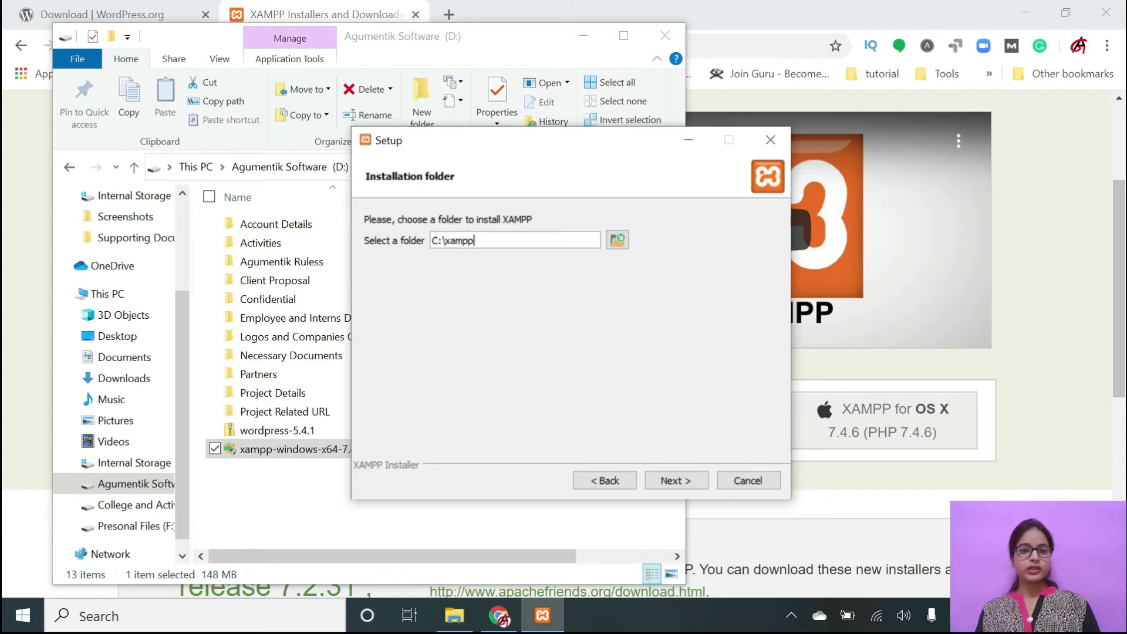
click(687, 482)
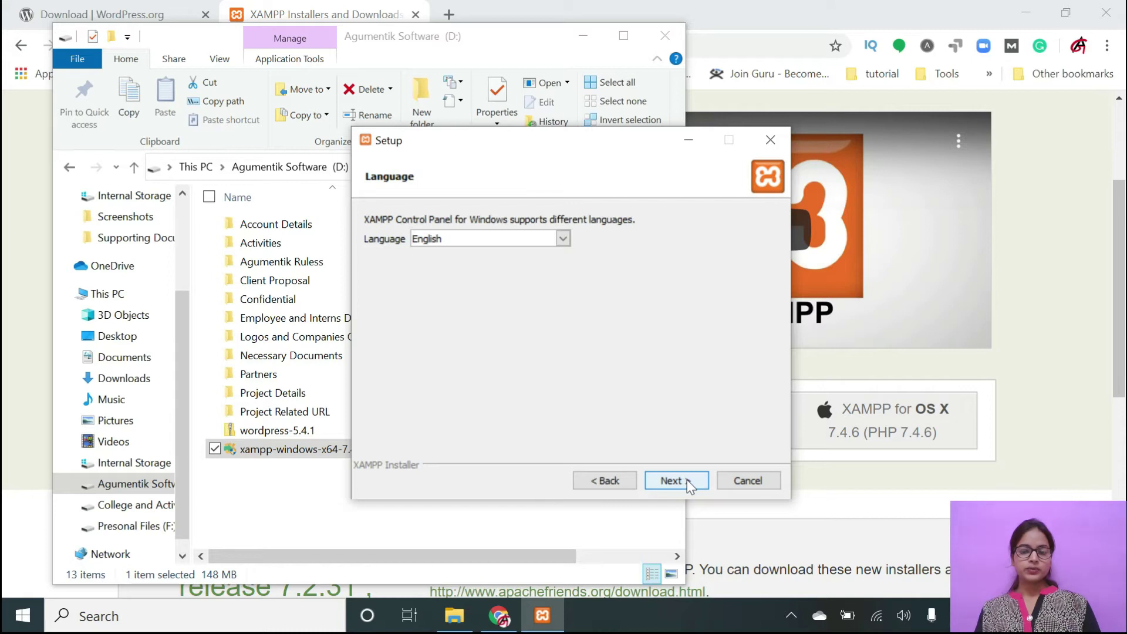
click(687, 481)
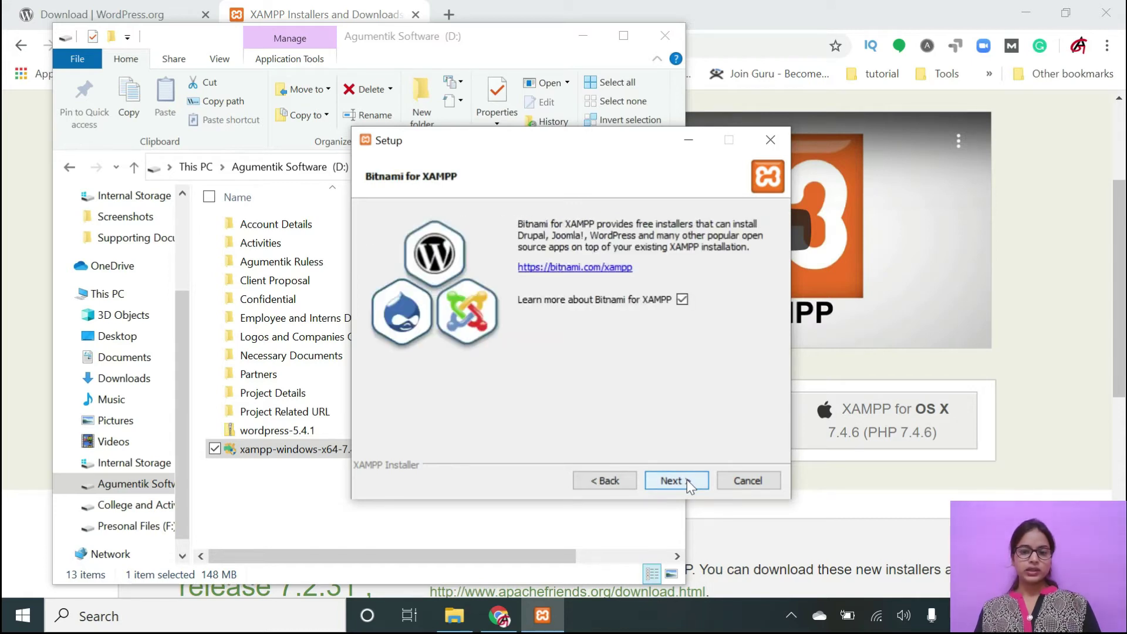
click(687, 480)
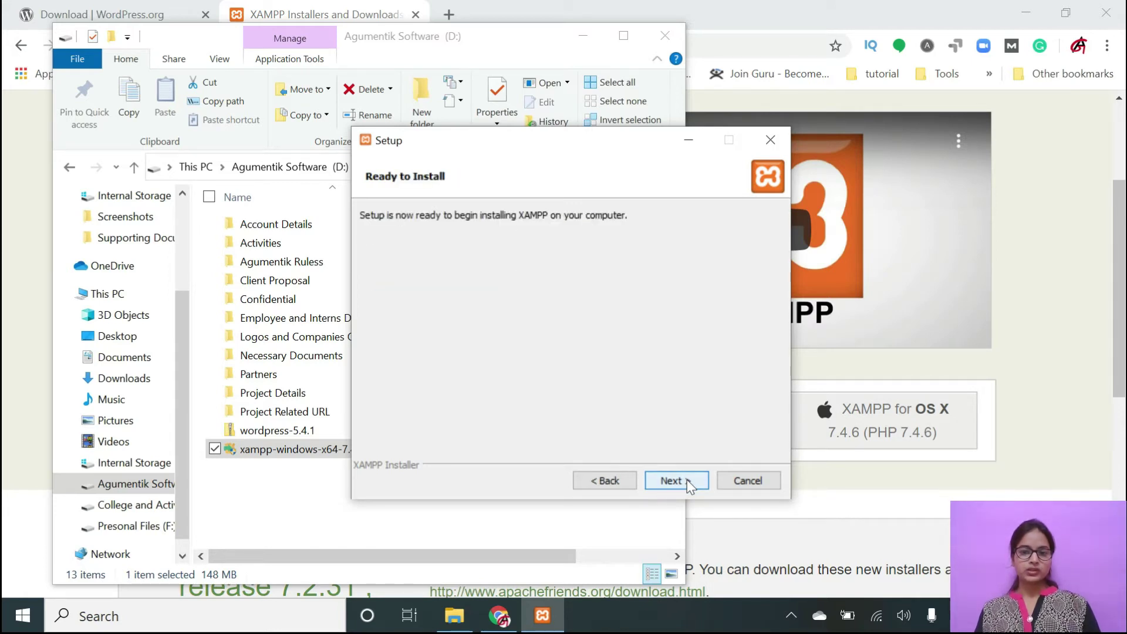
click(687, 480)
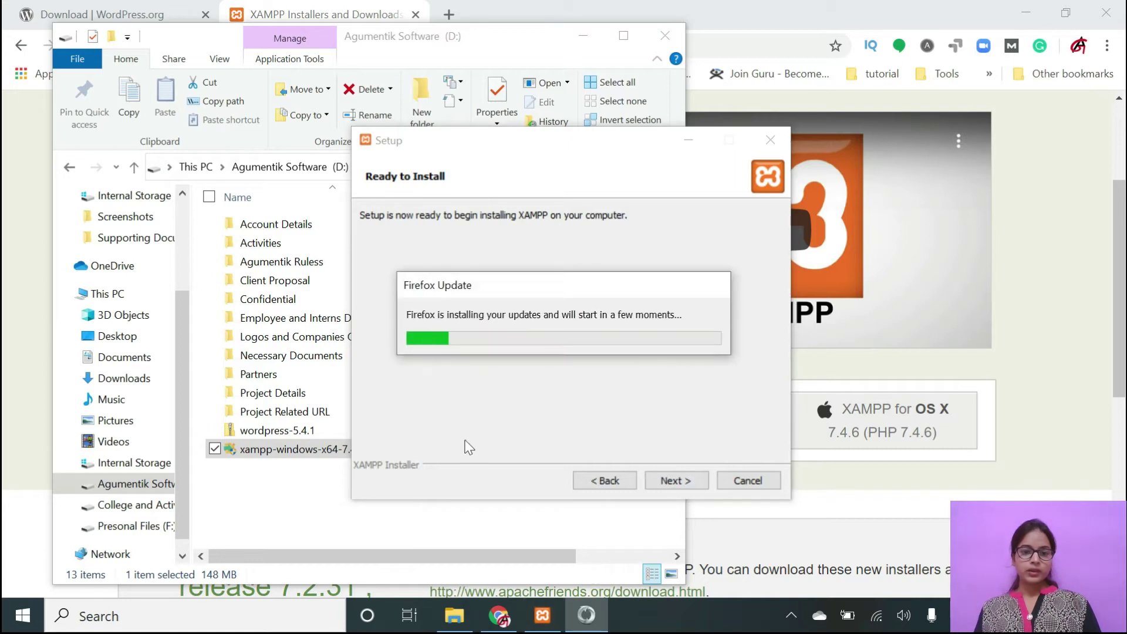
click(672, 480)
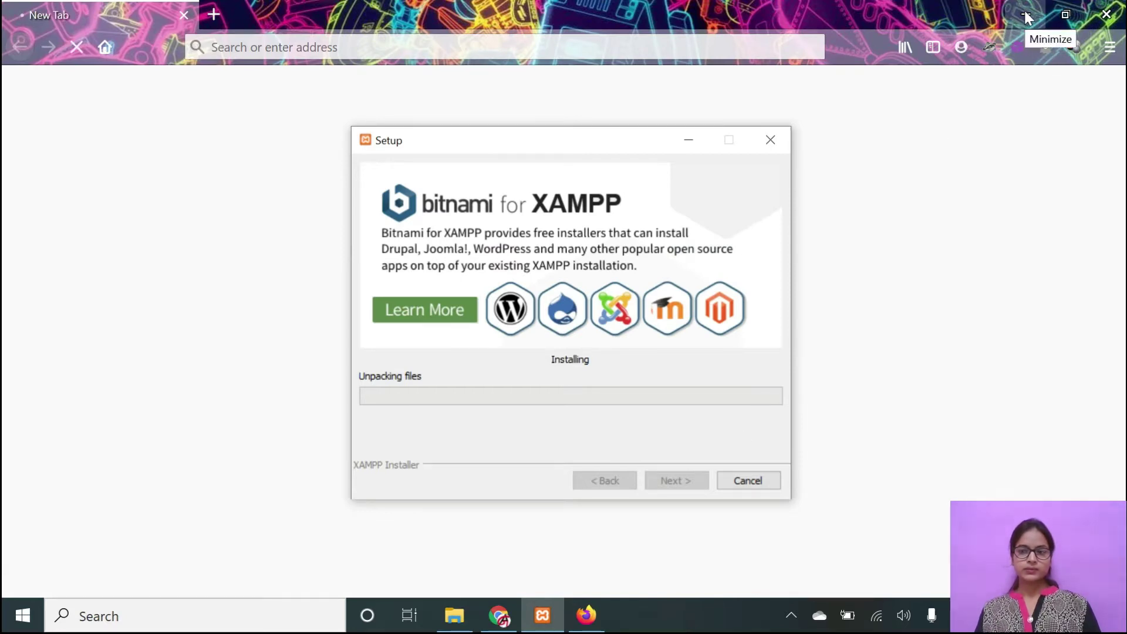
Close the stray Firefox window so the XAMPP installation can finish.
click(1107, 14)
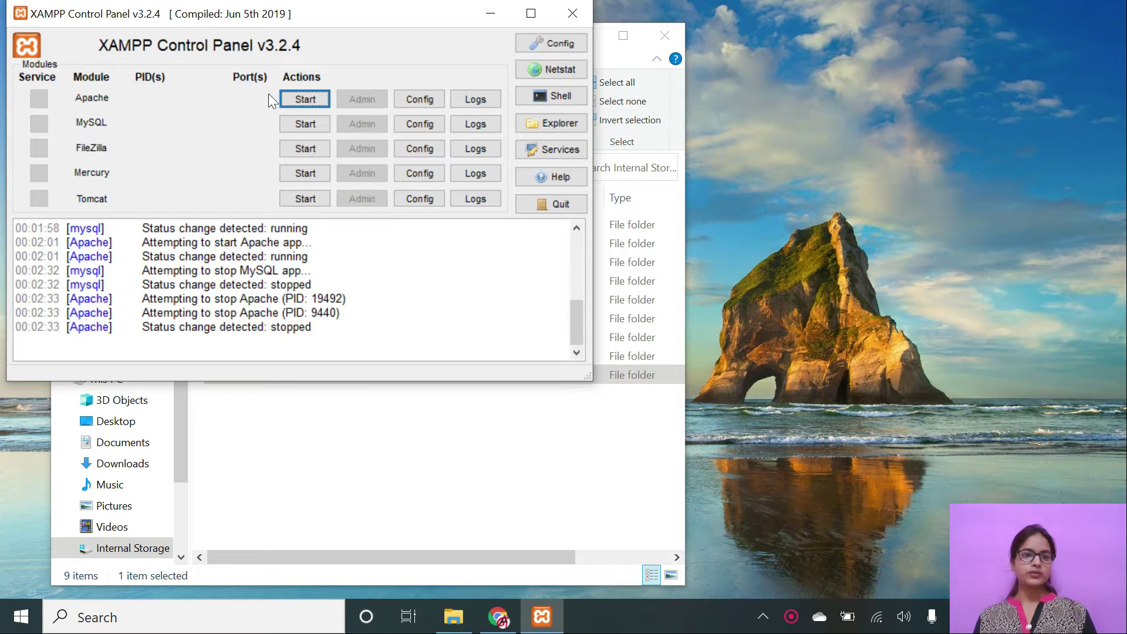
Start the Apache and MySQL servers, then minimize the XAMPP Control Panel.
click(302, 98)
click(295, 129)
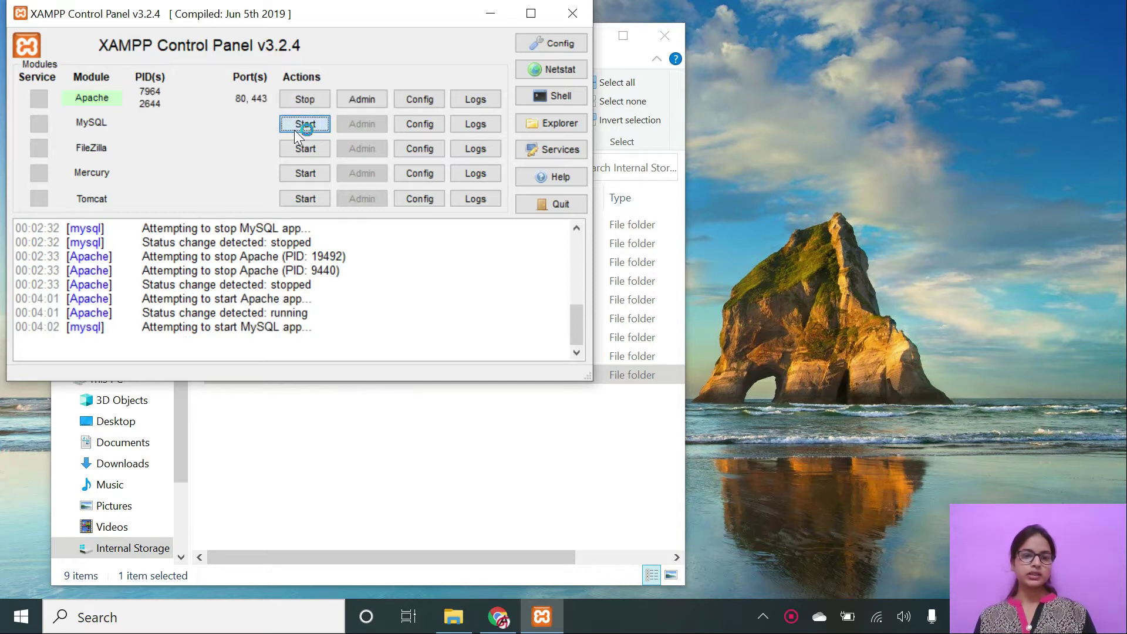
click(497, 15)
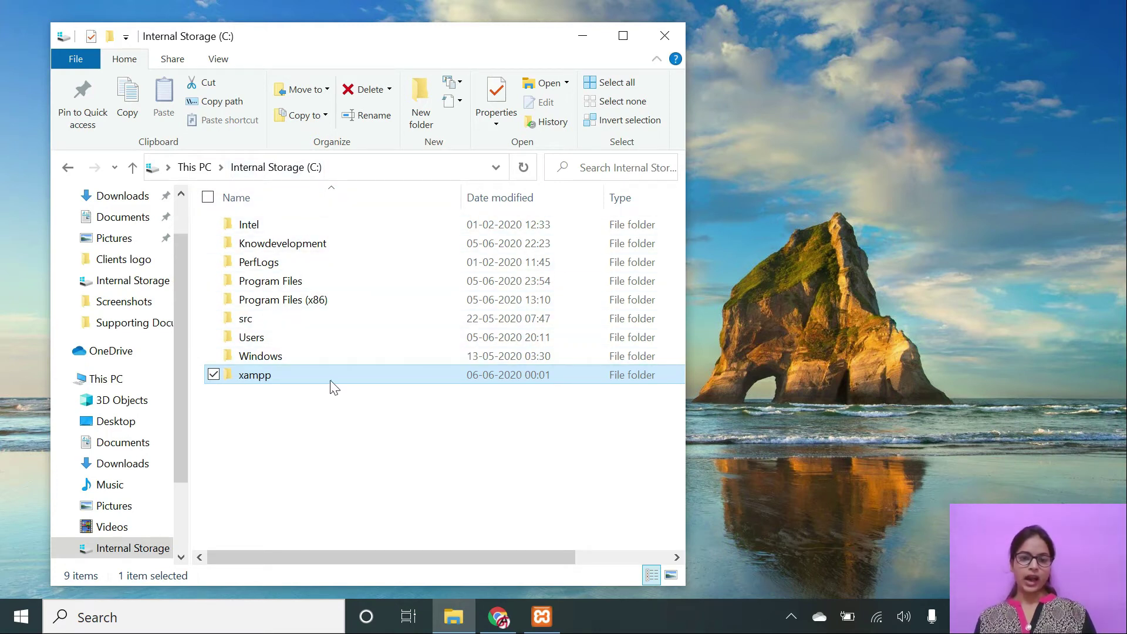
Cut the wordpress-5.4.1 zip from the Agumentik Software (D:) drive.
mouse_move(331, 382)
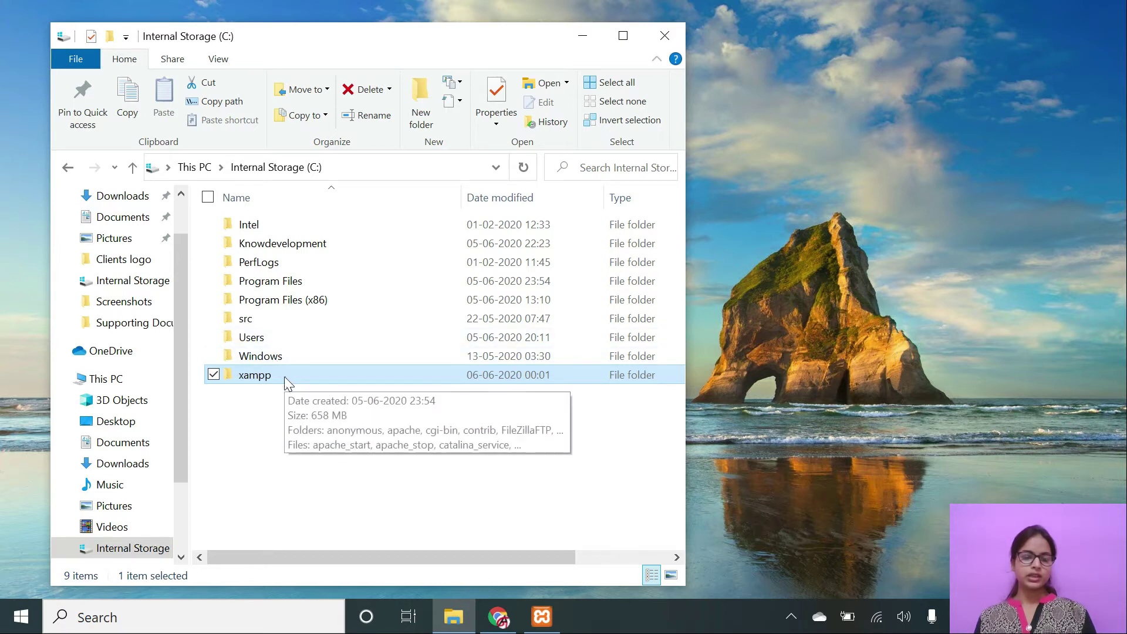
click(196, 167)
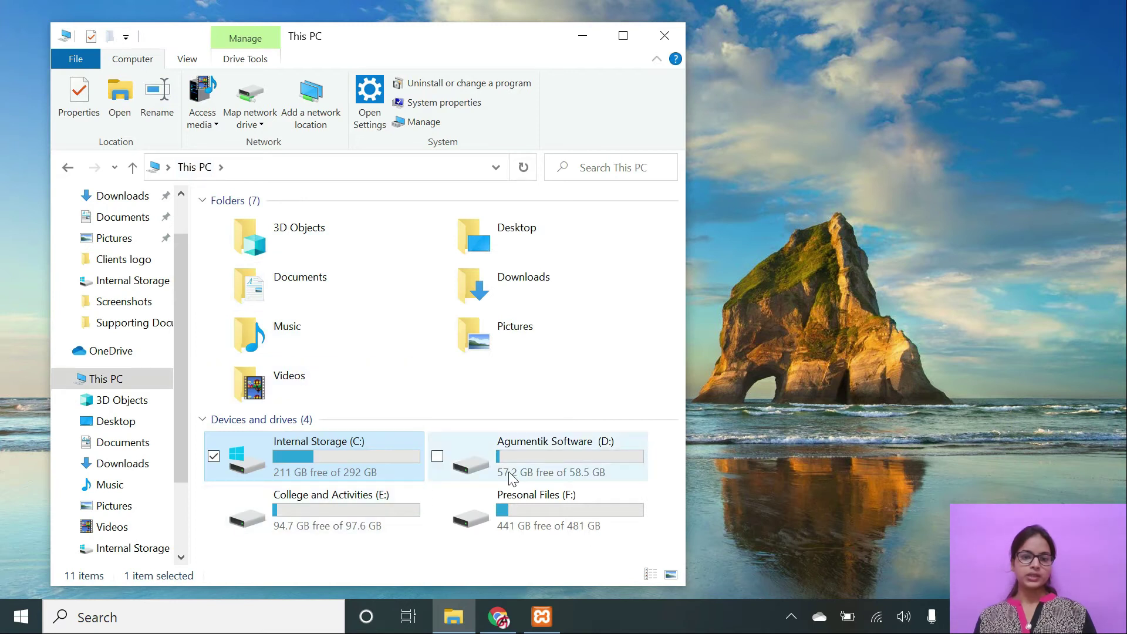
double_click(434, 455)
click(347, 427)
key(ctrl+c)
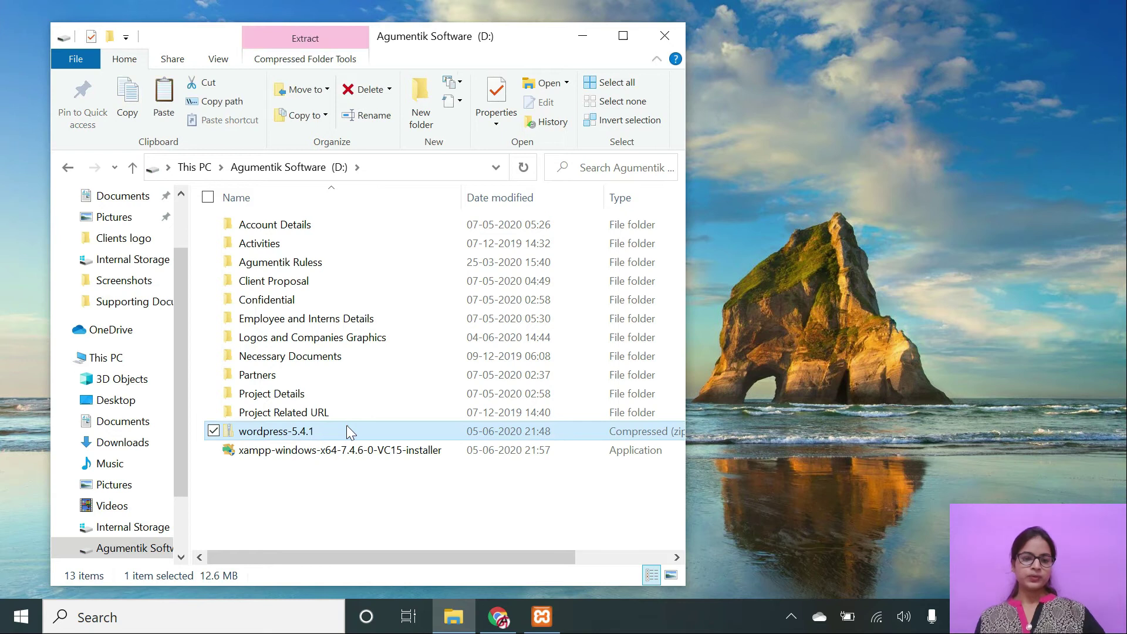
Paste the zip into Internal Storage (C:), granting administrator permission.
click(194, 168)
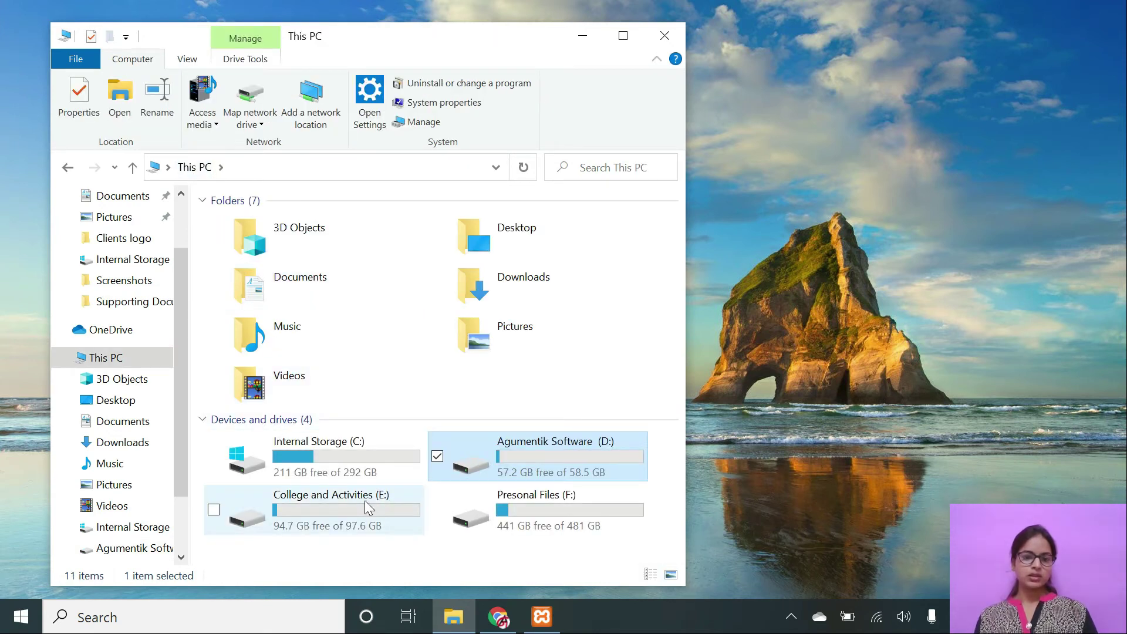
double_click(365, 463)
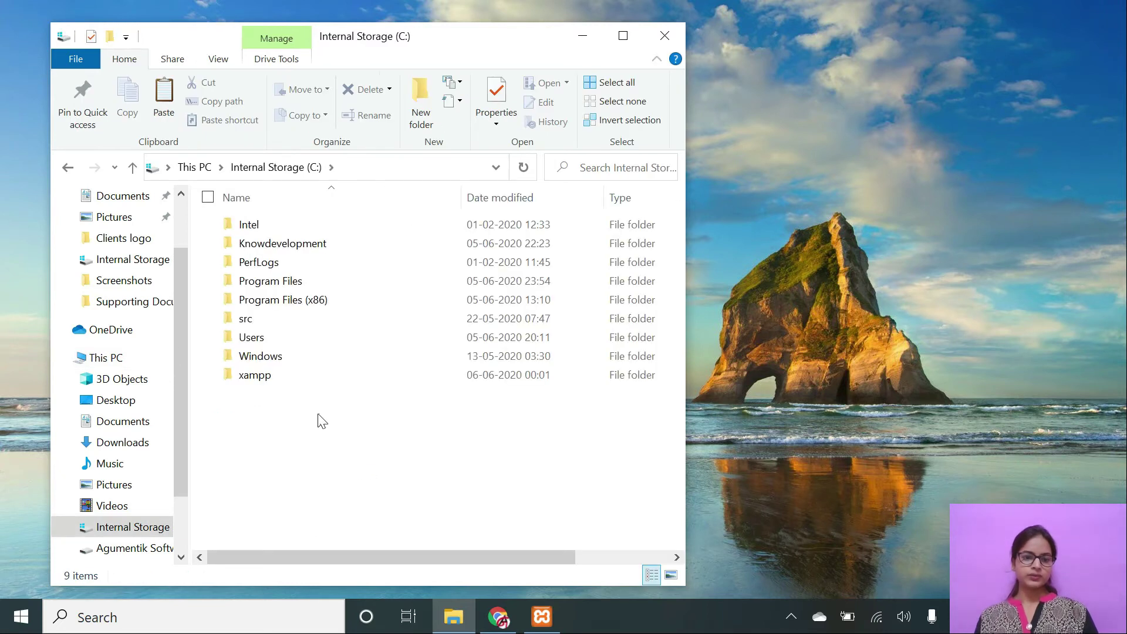
key(ctrl+v)
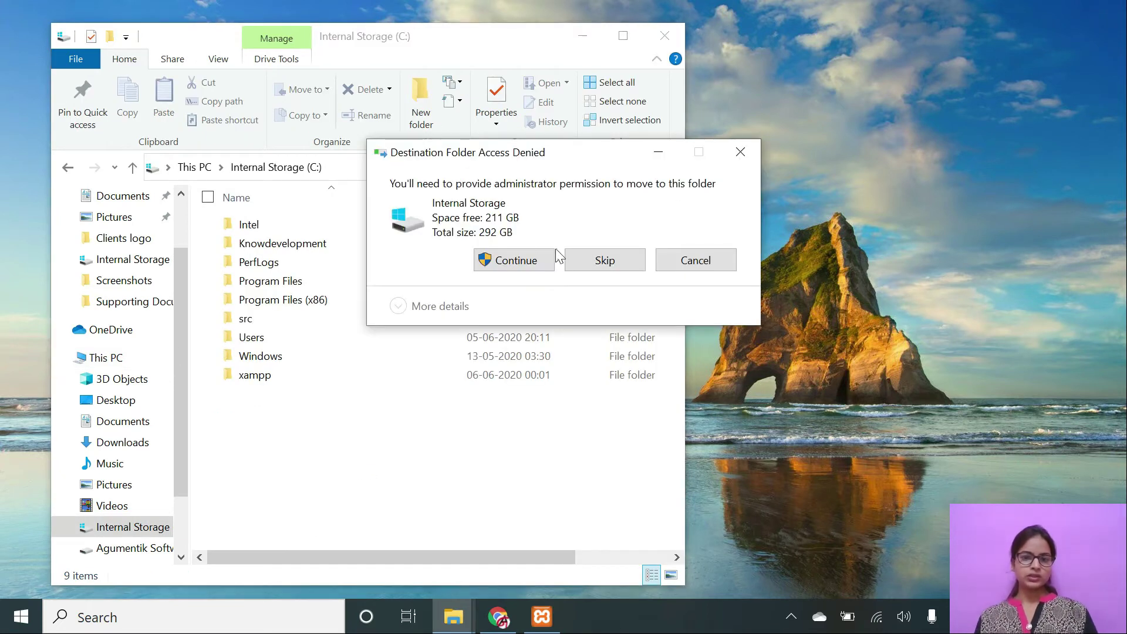
click(522, 269)
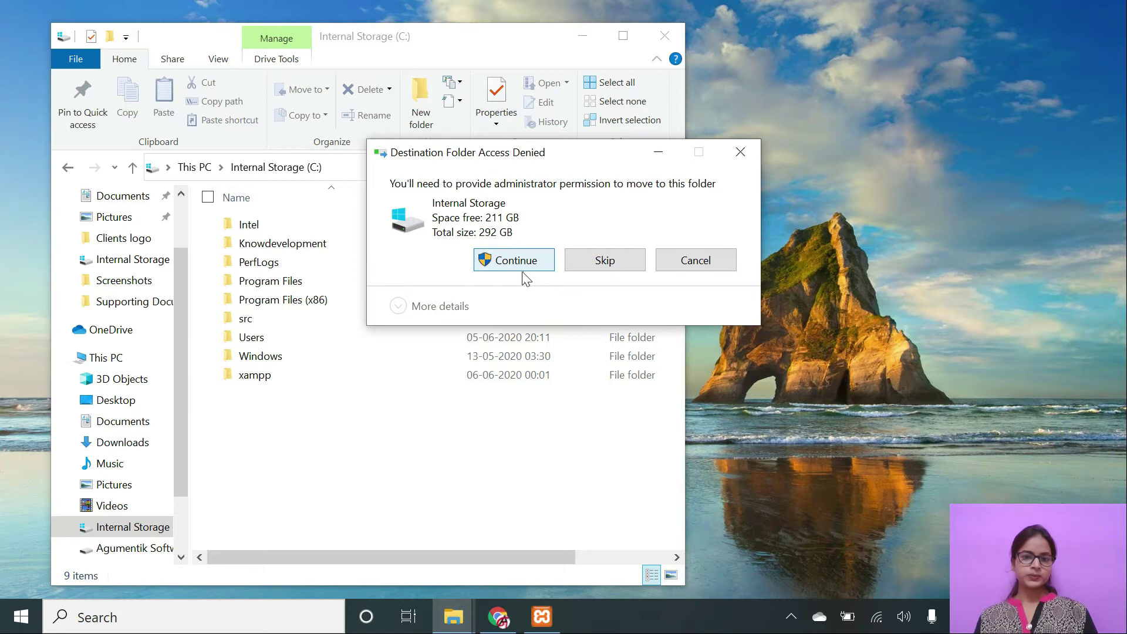
click(519, 247)
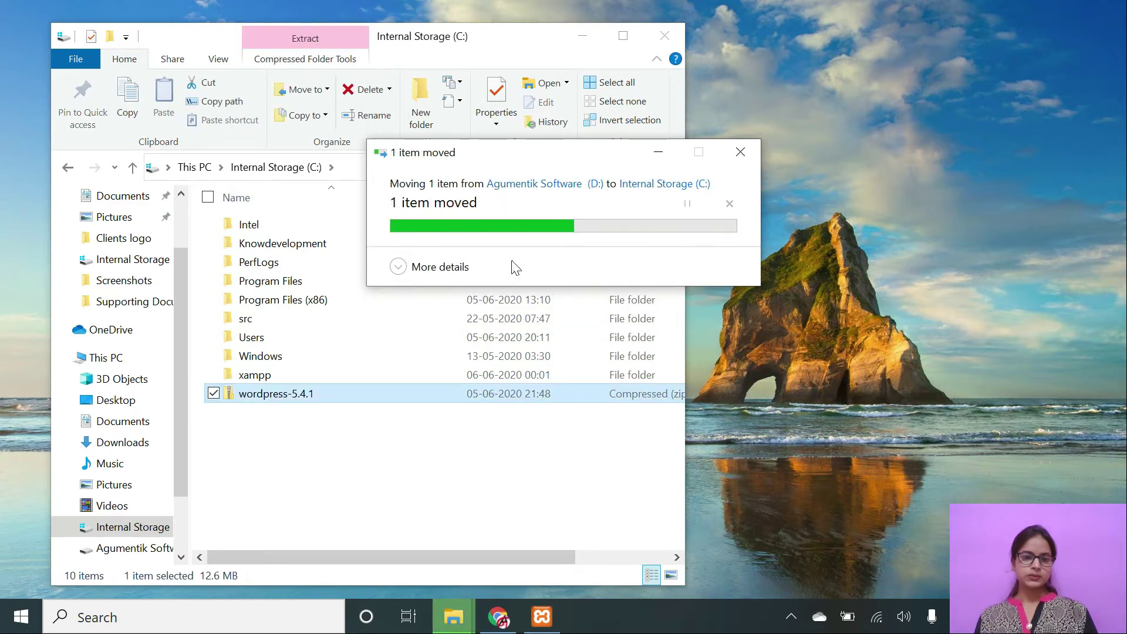
right_click(334, 396)
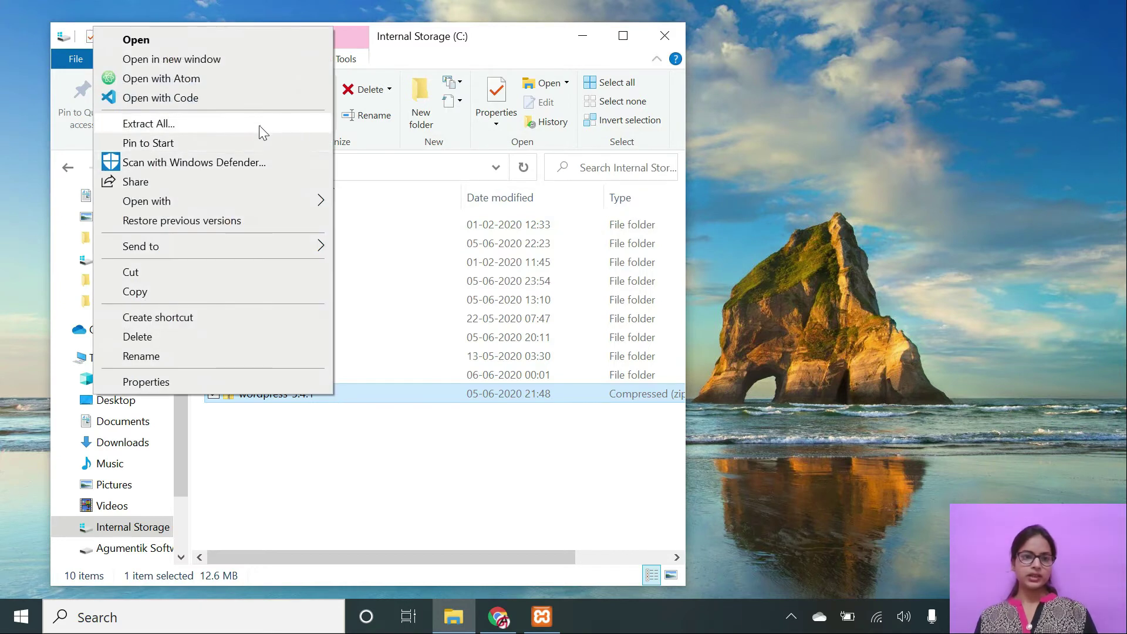
Extract the wordpress-5.4.1 zip to C:\wordpress-5.4.1, leaving the copy running in the background.
click(261, 123)
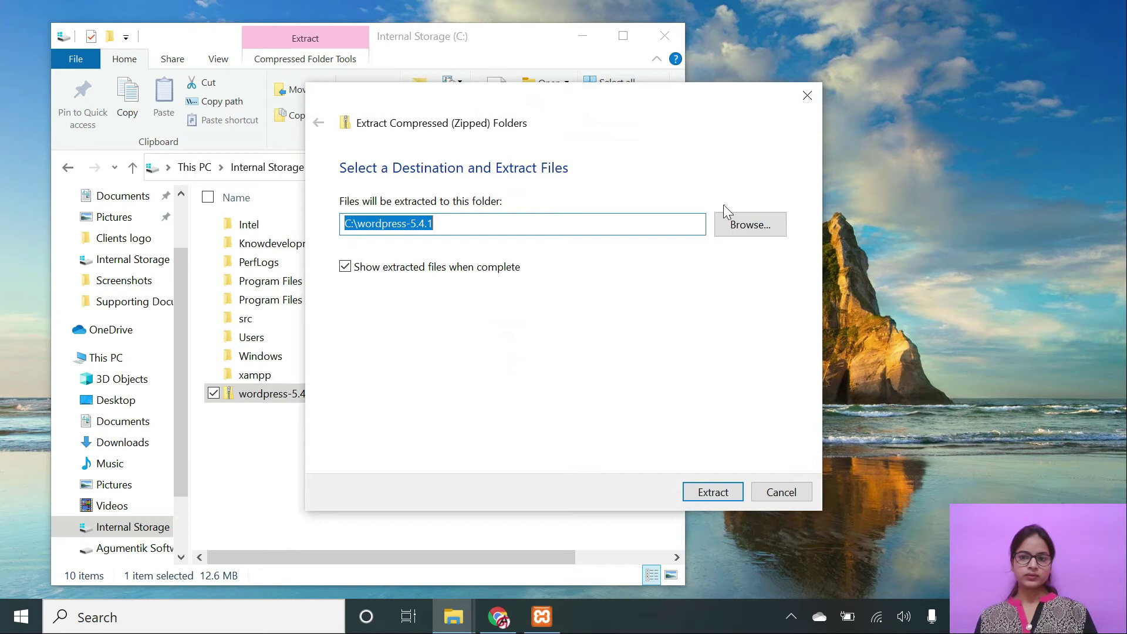
click(704, 487)
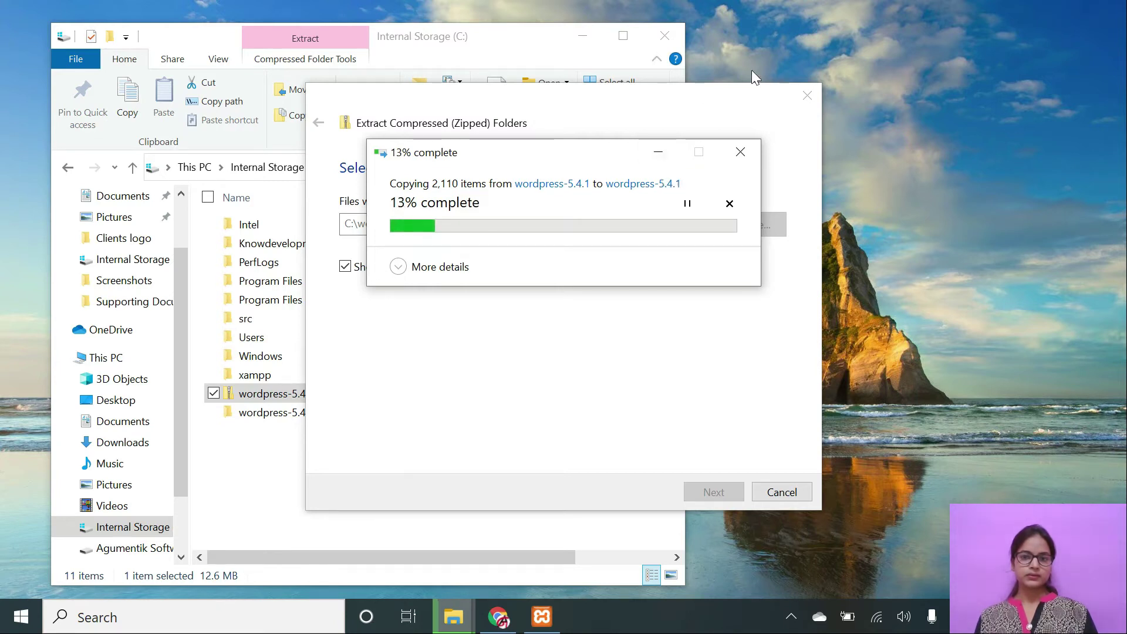
click(809, 98)
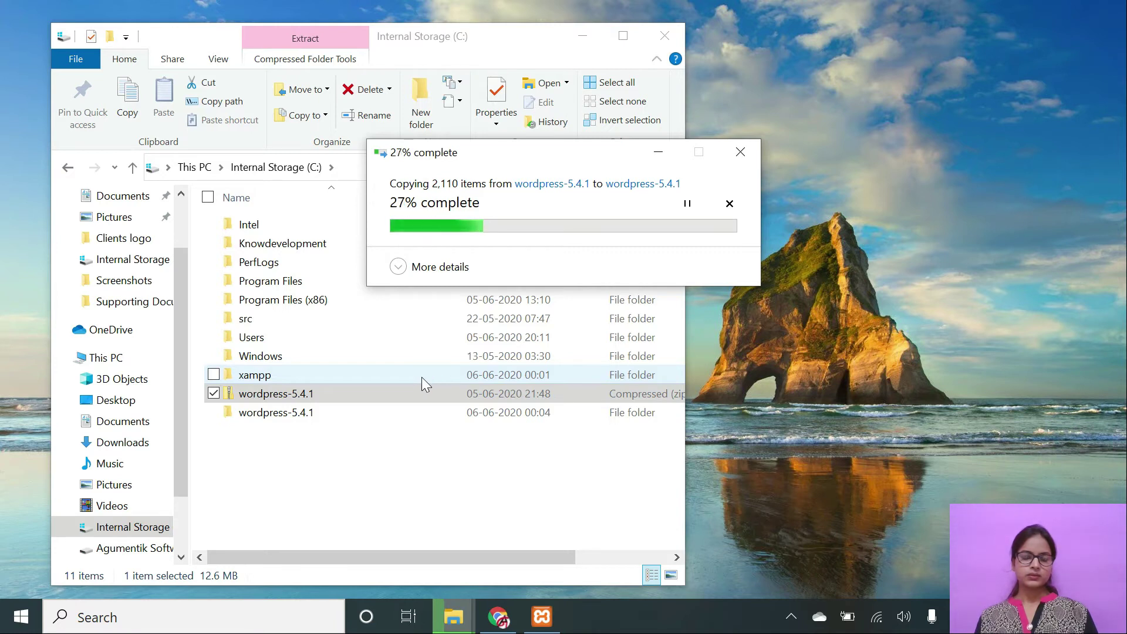
double_click(421, 377)
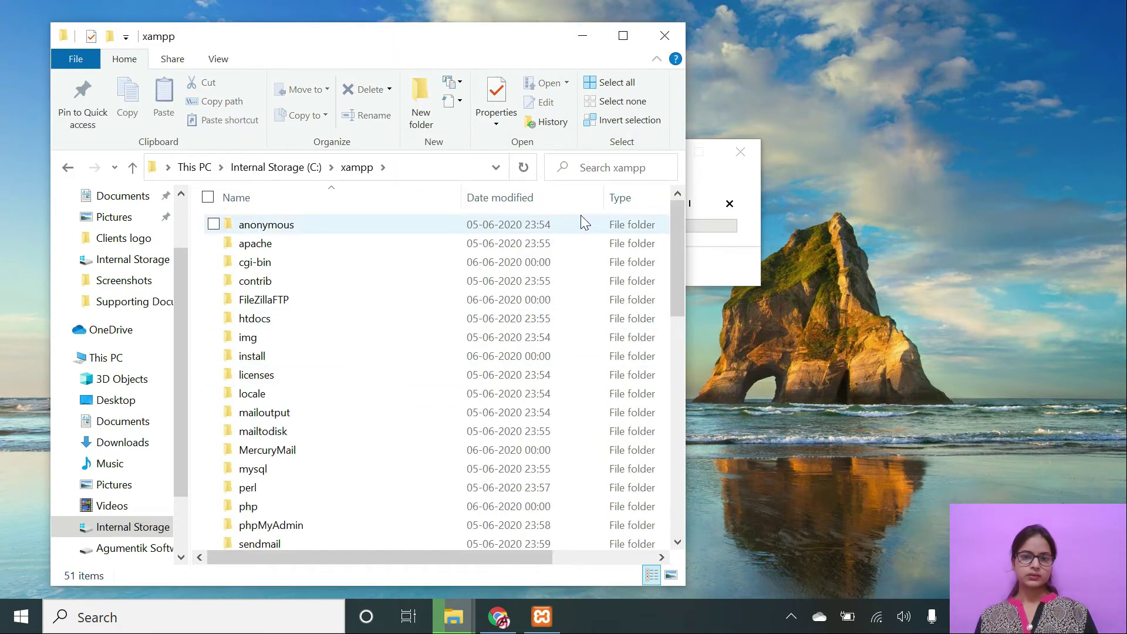
Return to the C: drive and minimise the Explorer and Chrome windows while extraction runs.
click(274, 170)
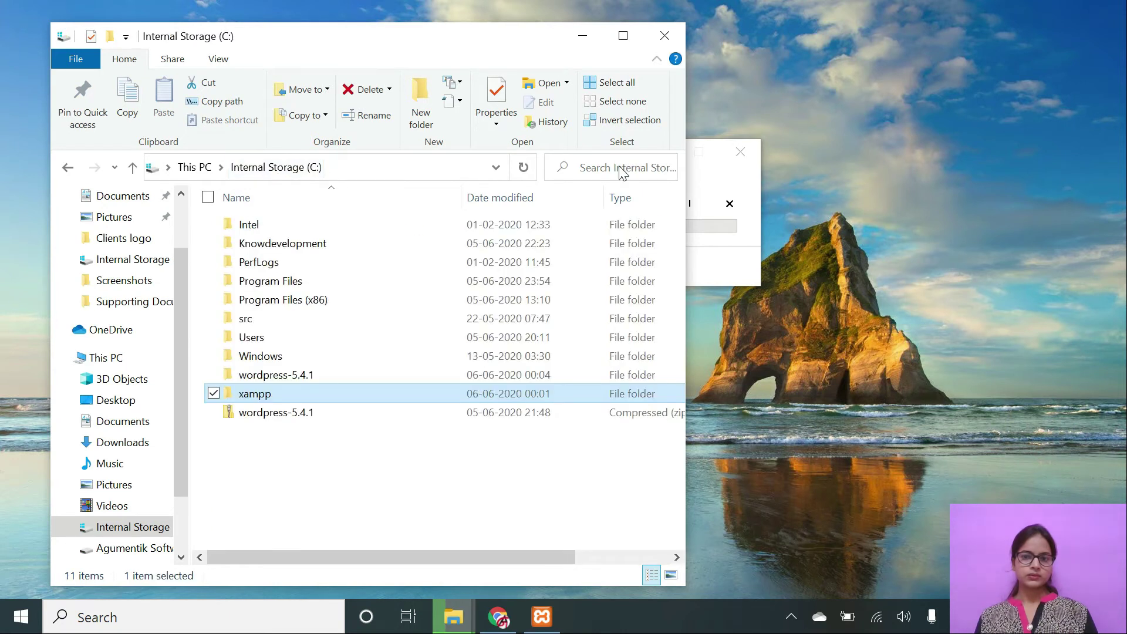
click(582, 36)
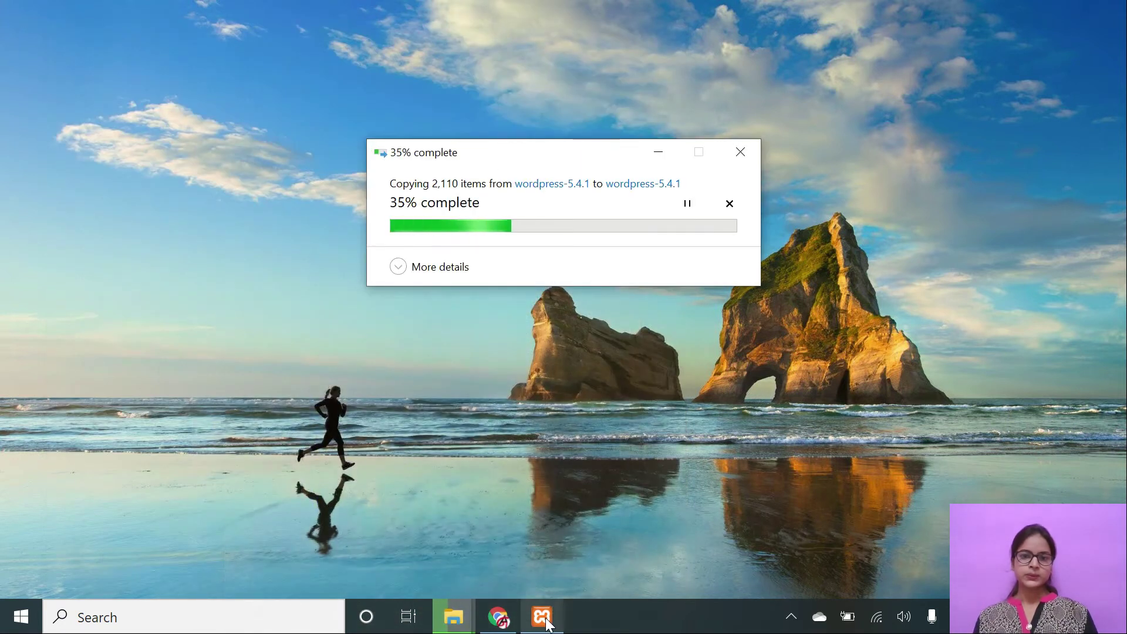
mouse_move(545, 622)
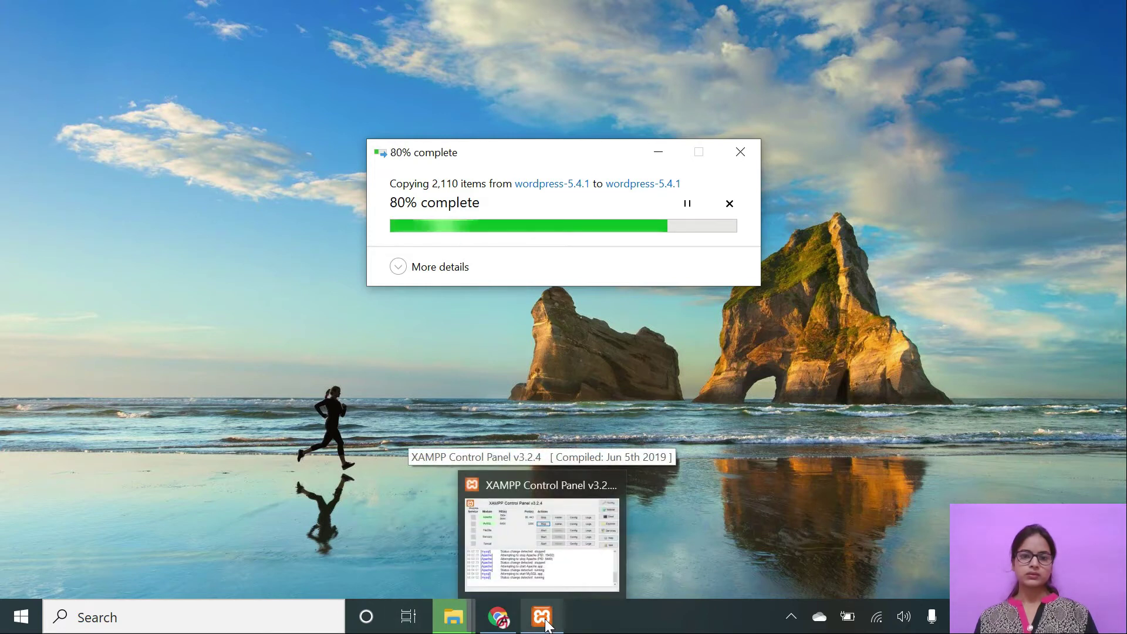
click(494, 626)
click(494, 627)
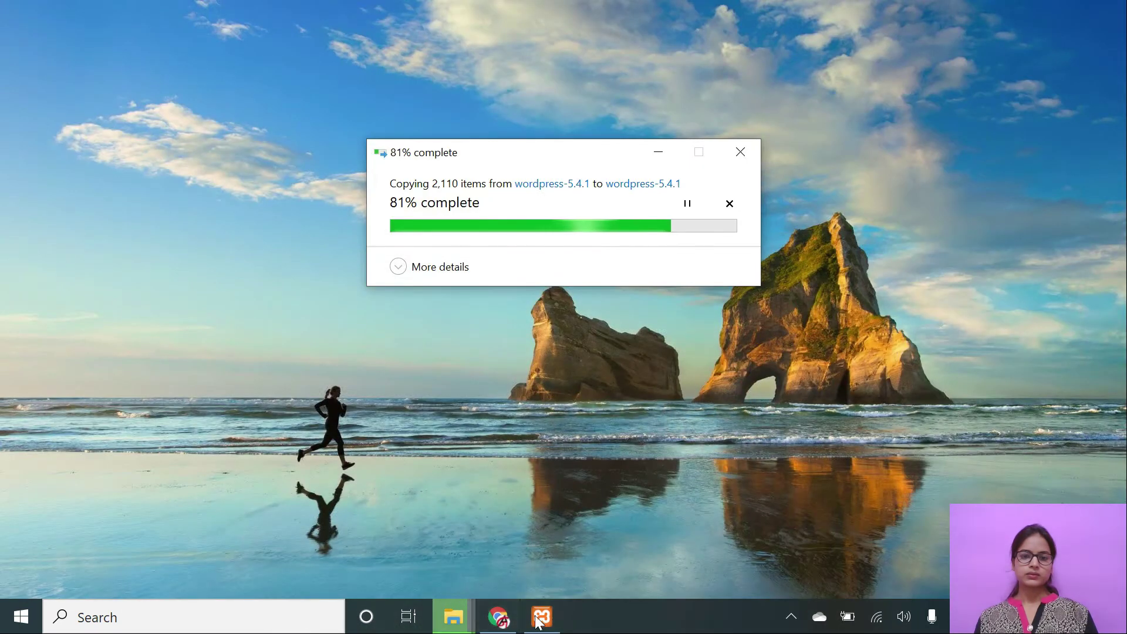
mouse_move(534, 626)
mouse_move(464, 616)
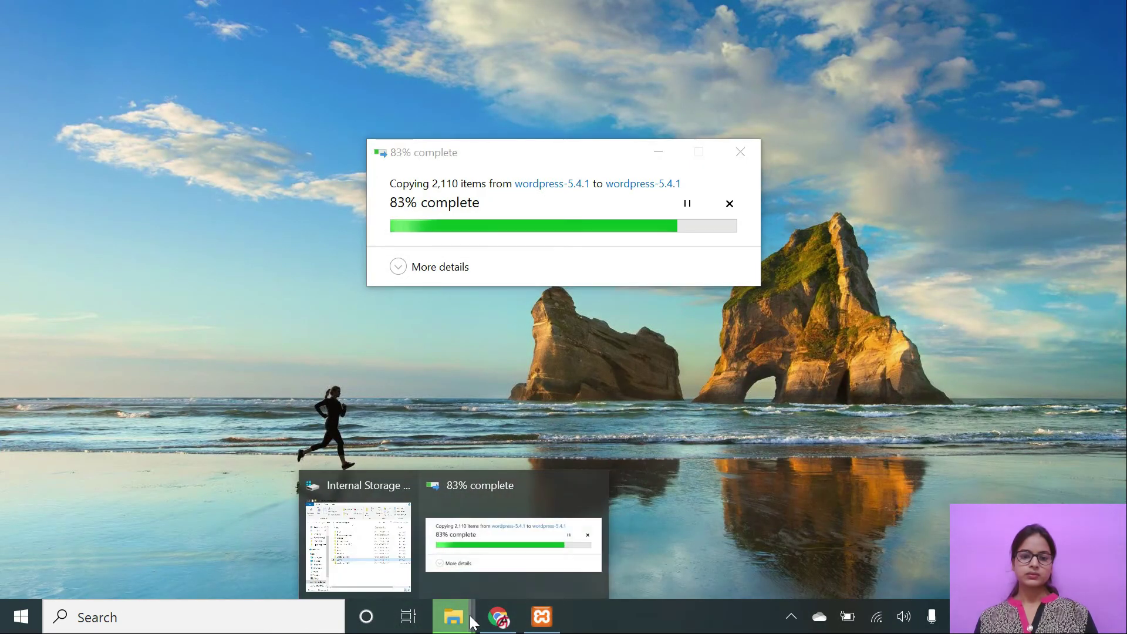
Restore the C: drive window and watch the extraction of all 2,110 items reach 100%.
click(399, 575)
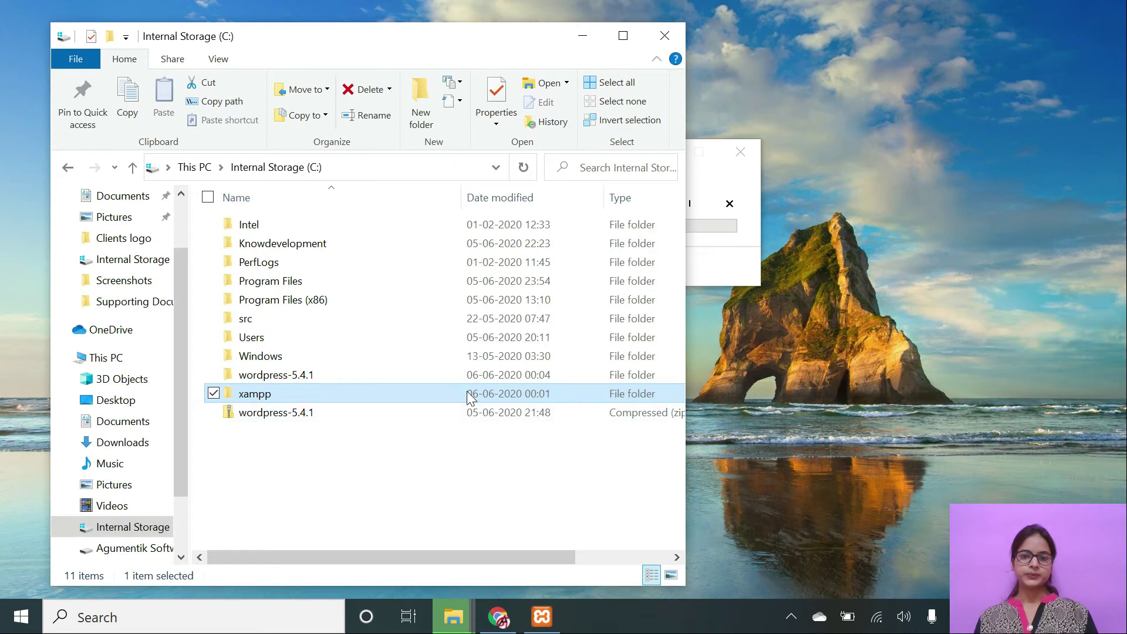
drag(537, 52, 991, 81)
click(494, 144)
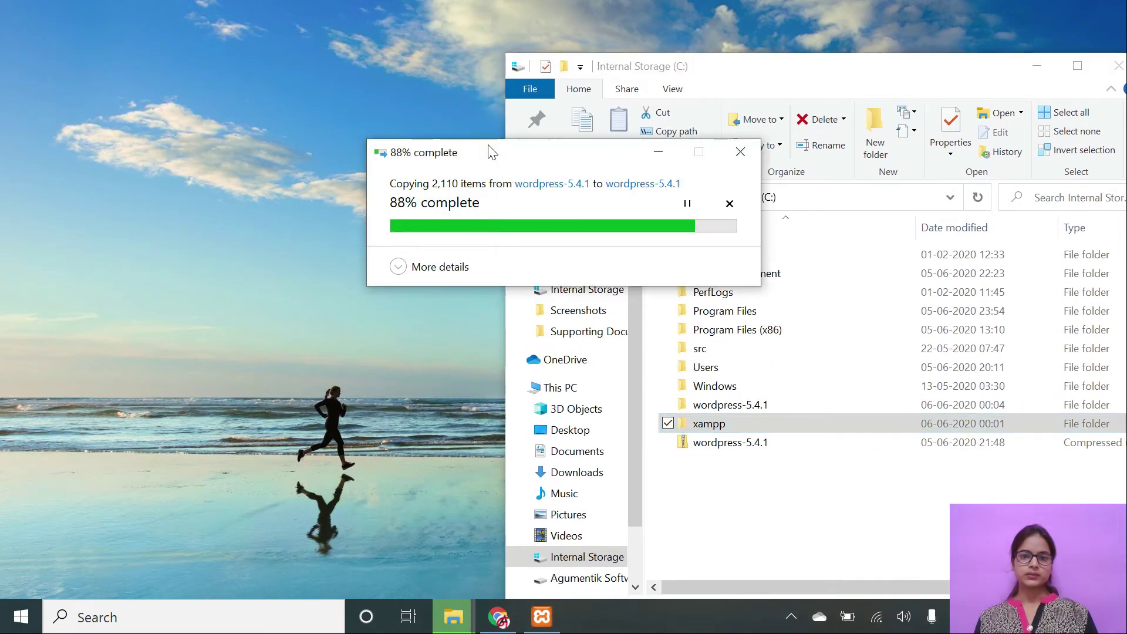
drag(631, 72, 485, 51)
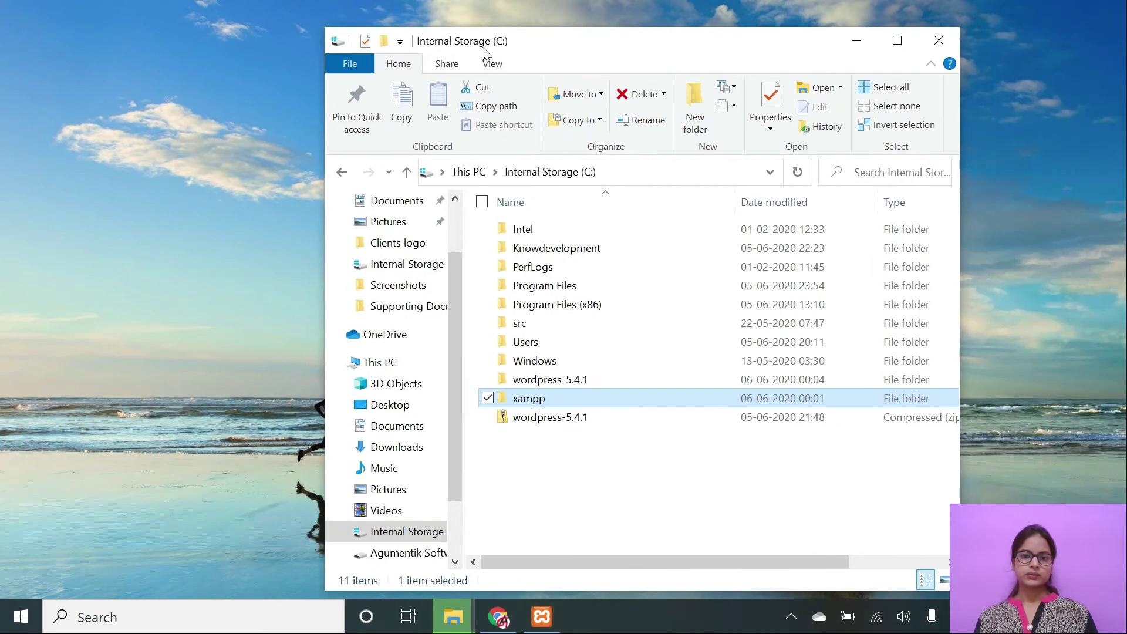
drag(571, 59, 578, 247)
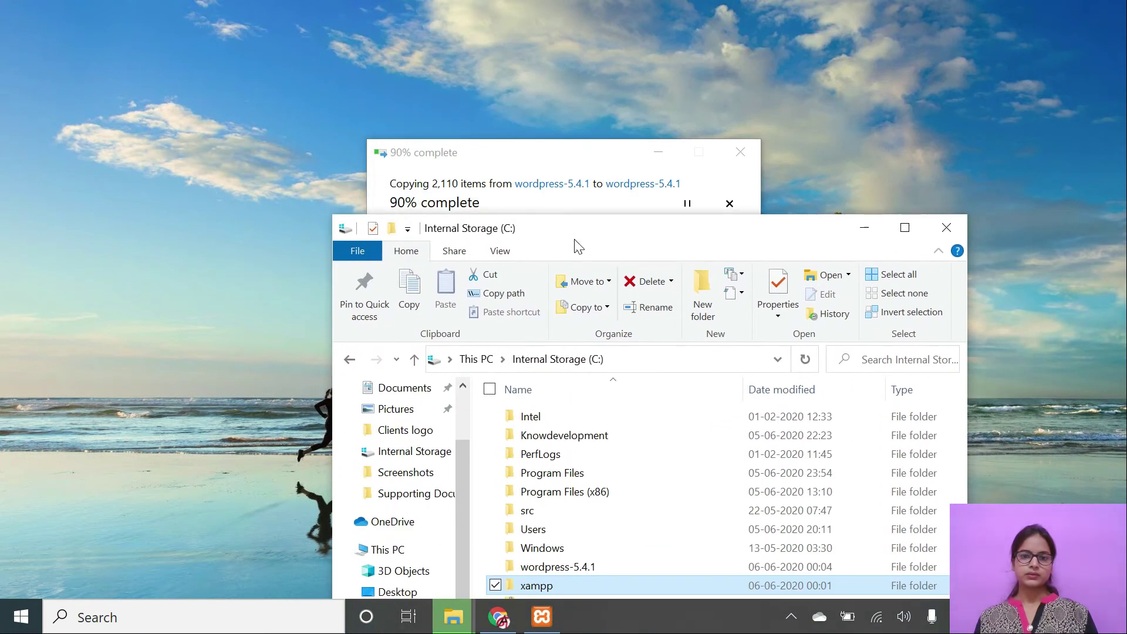
click(608, 154)
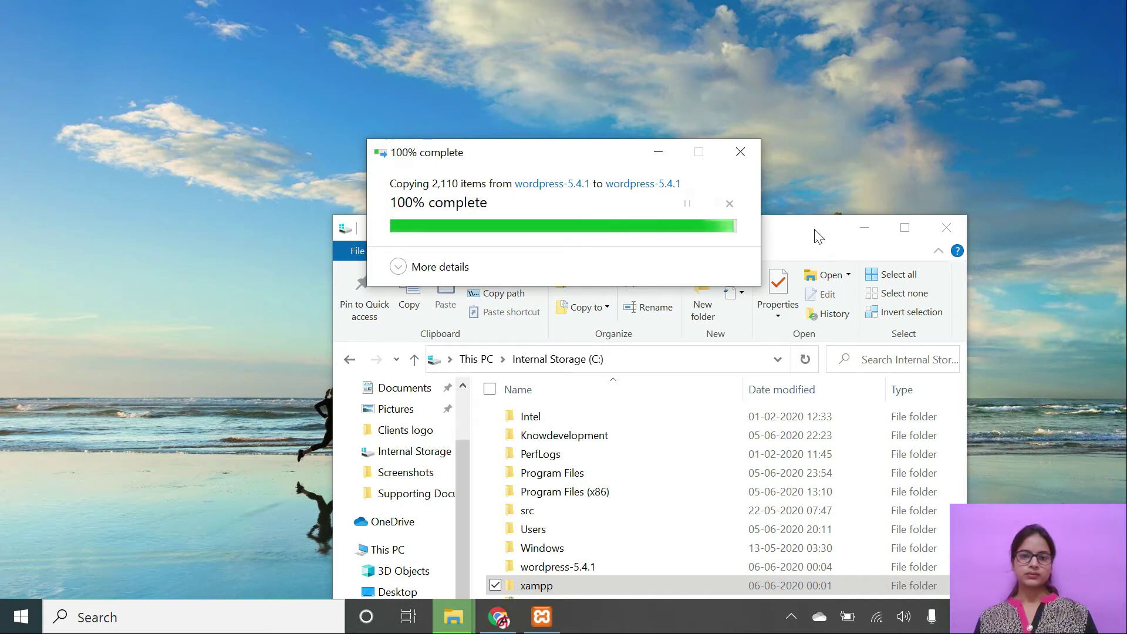
drag(819, 237, 746, 105)
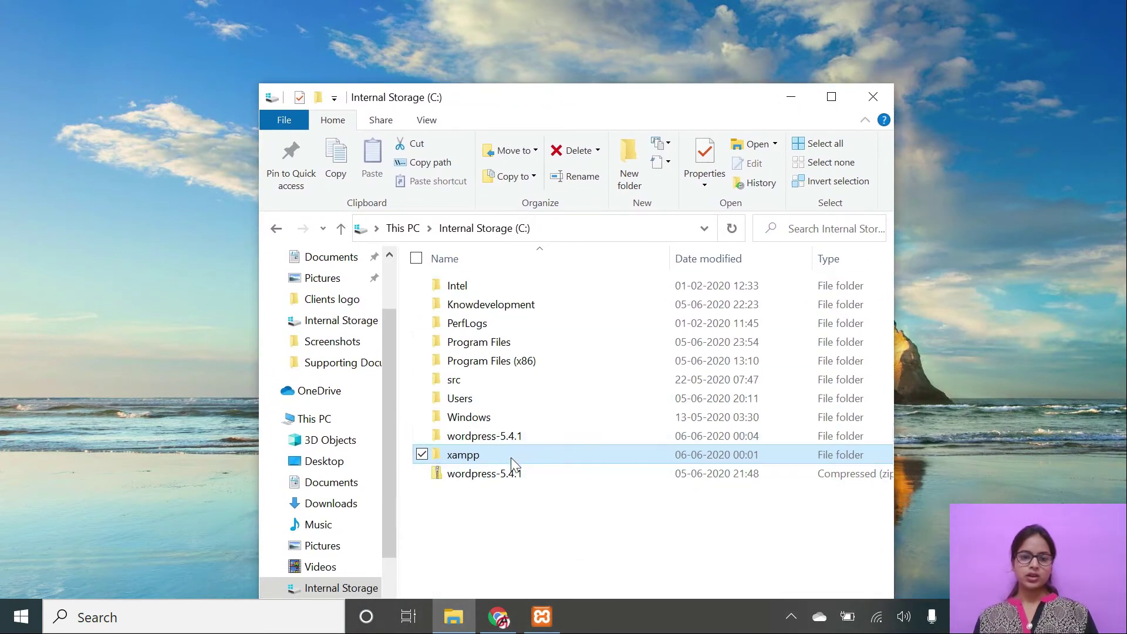
Copy the extracted wordpress-5.4.1 folder and paste it into C:\xampp\htdocs.
mouse_move(518, 438)
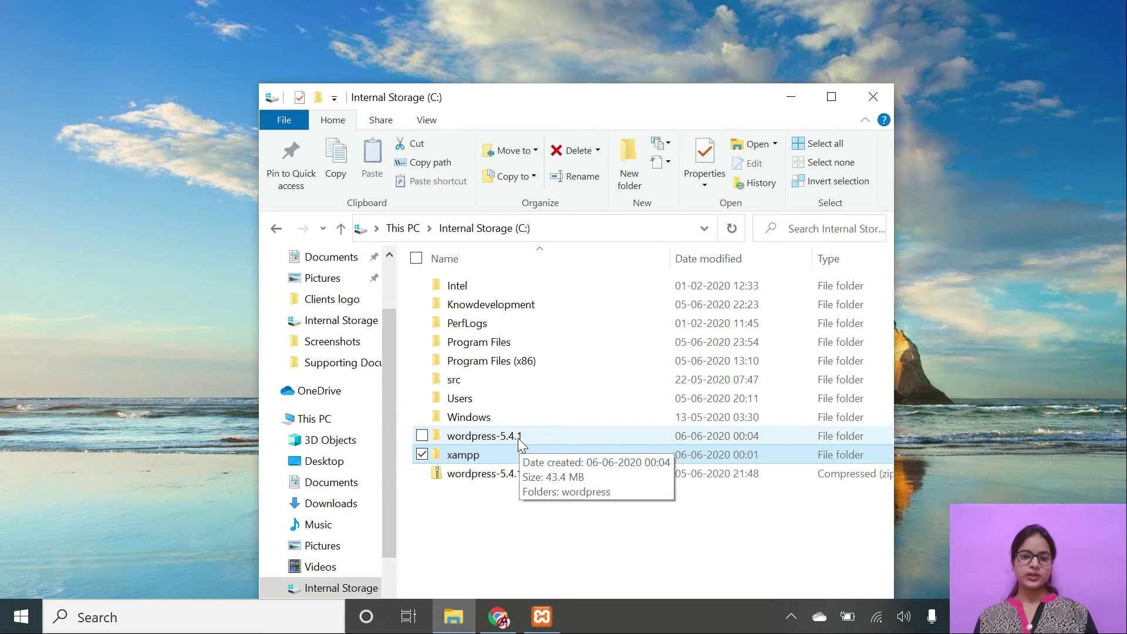
click(518, 438)
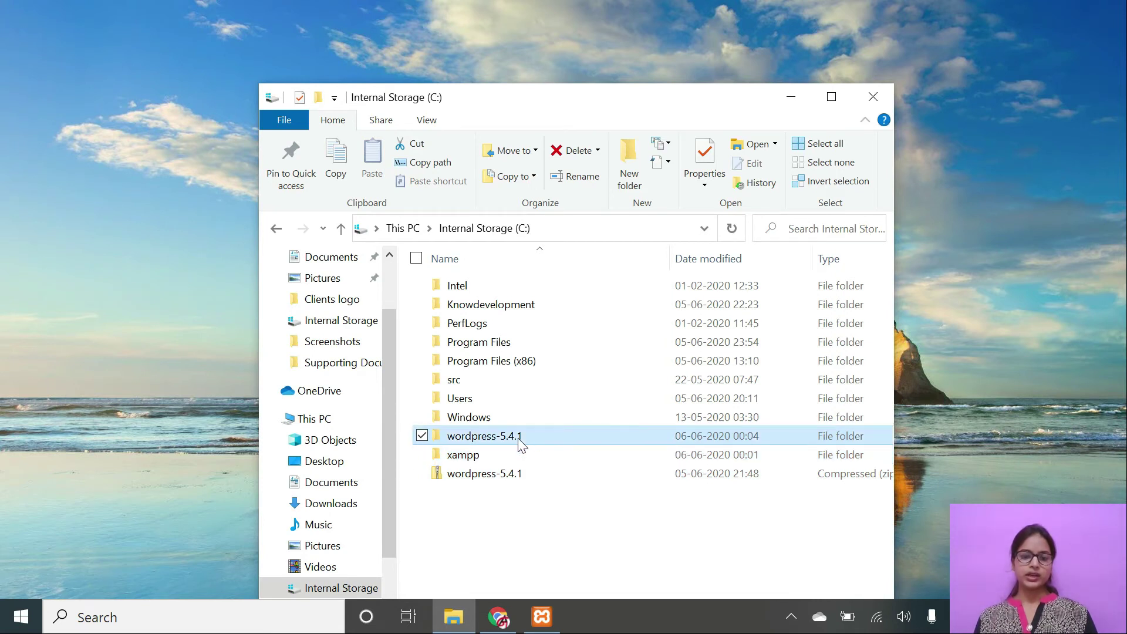
key(ctrl+c)
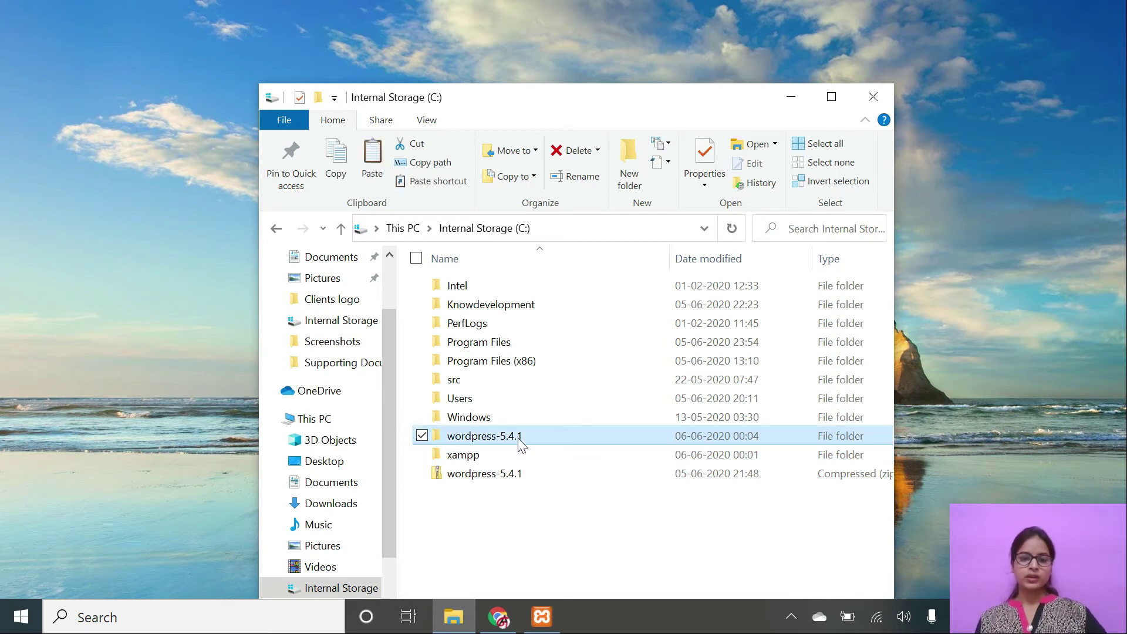
double_click(468, 458)
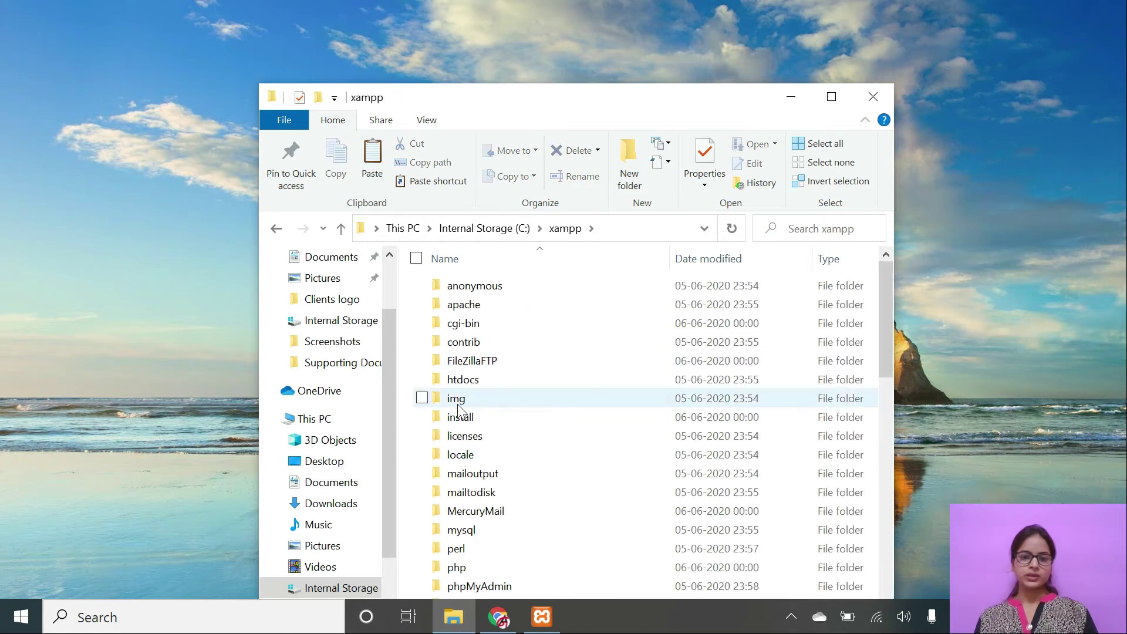
double_click(467, 381)
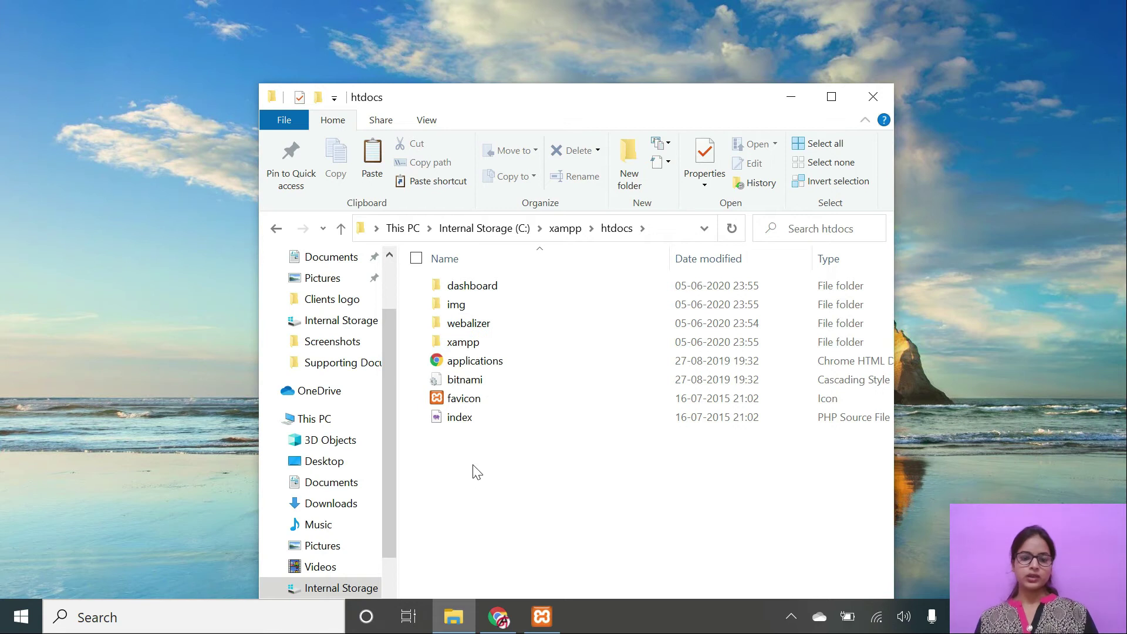
key(ctrl+v)
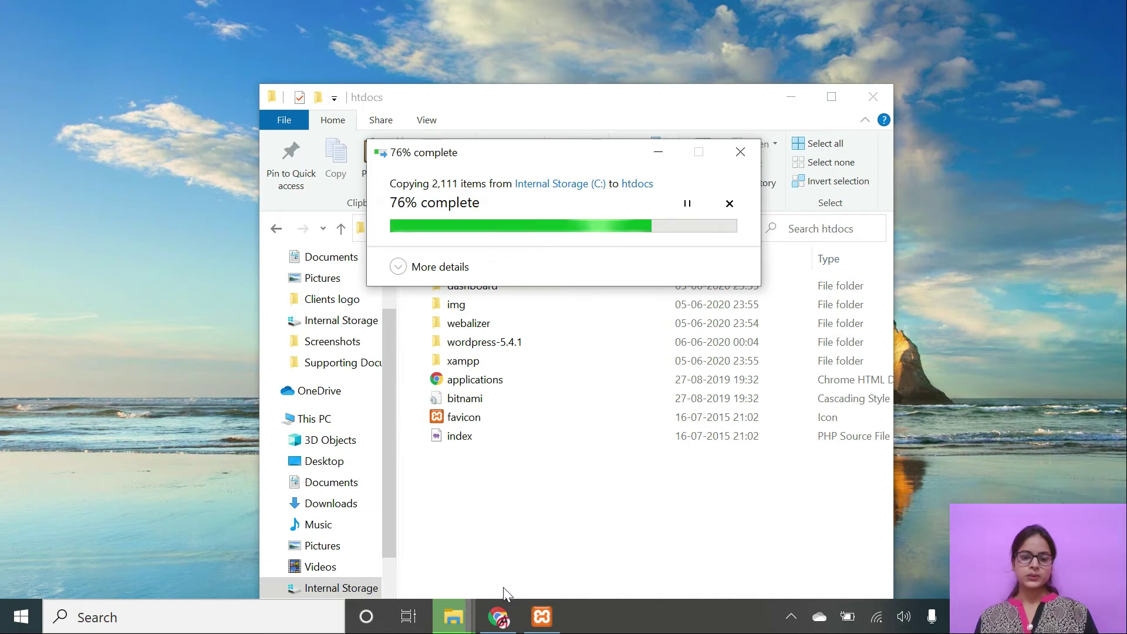
mouse_move(542, 620)
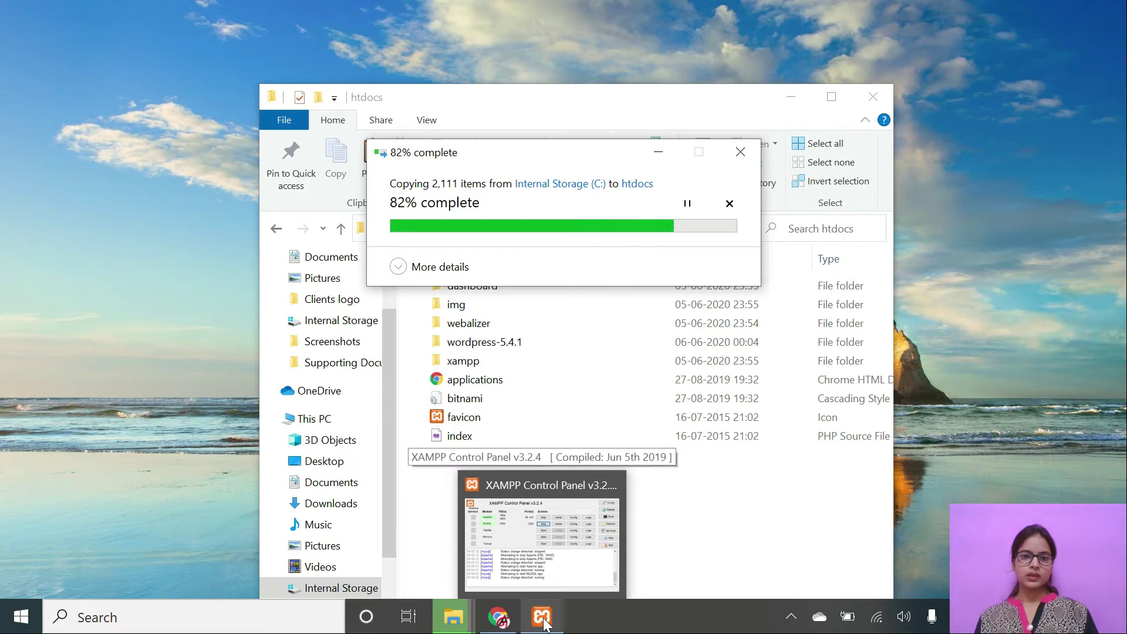
Launch phpMyAdmin from the MySQL row's Admin button in XAMPP Control Panel.
click(543, 618)
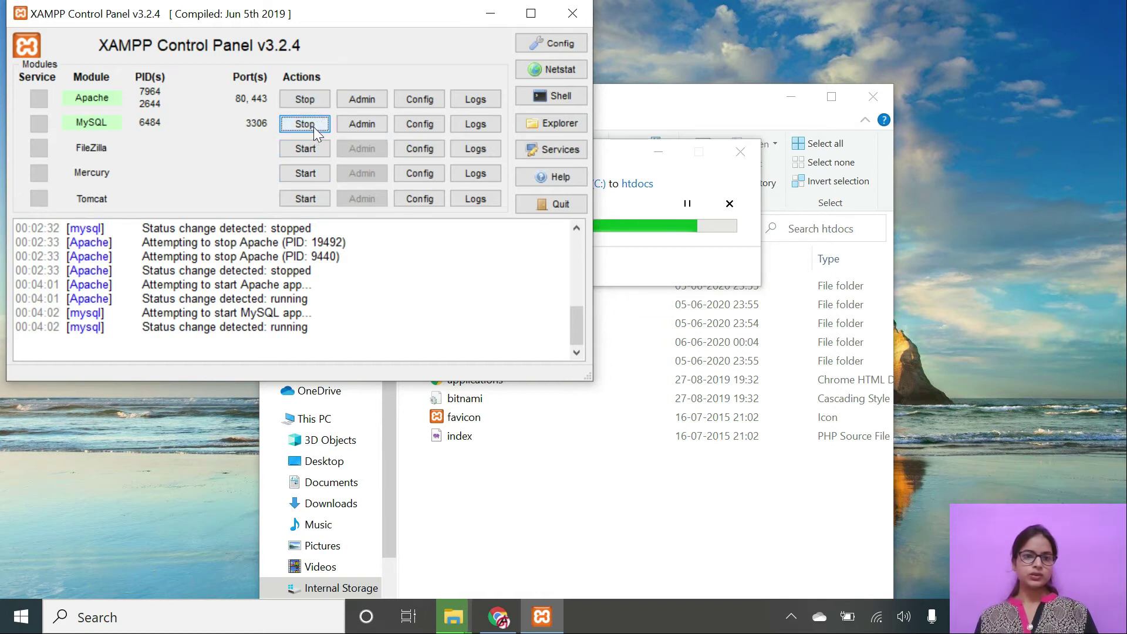
click(374, 125)
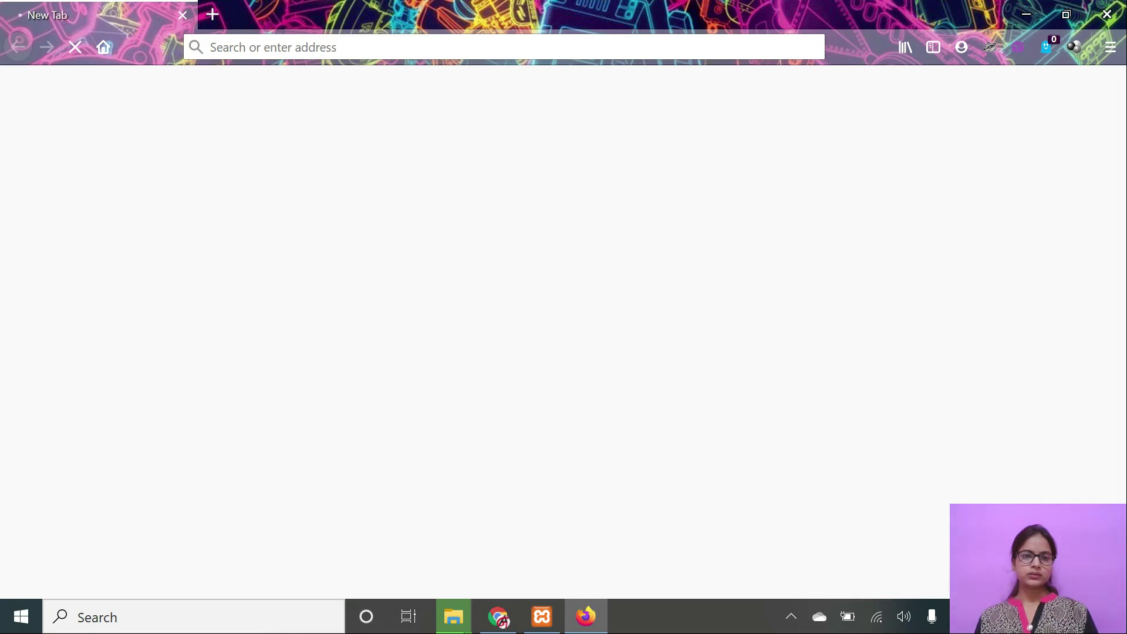
Show phpMyAdmin's Databases page listing the five existing databases.
click(539, 623)
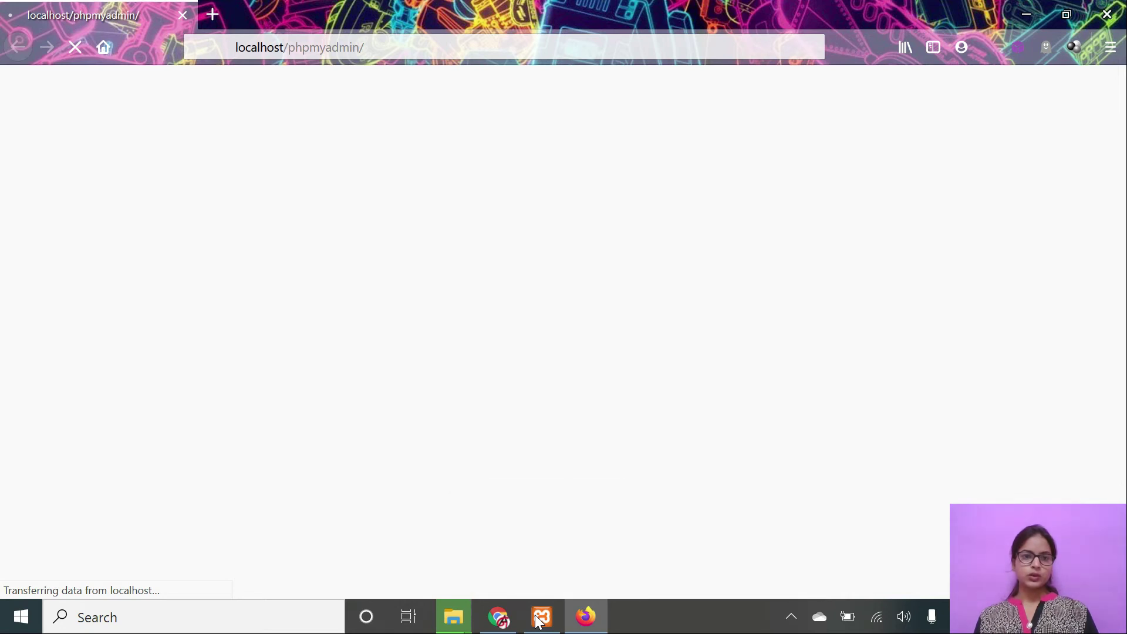
click(284, 47)
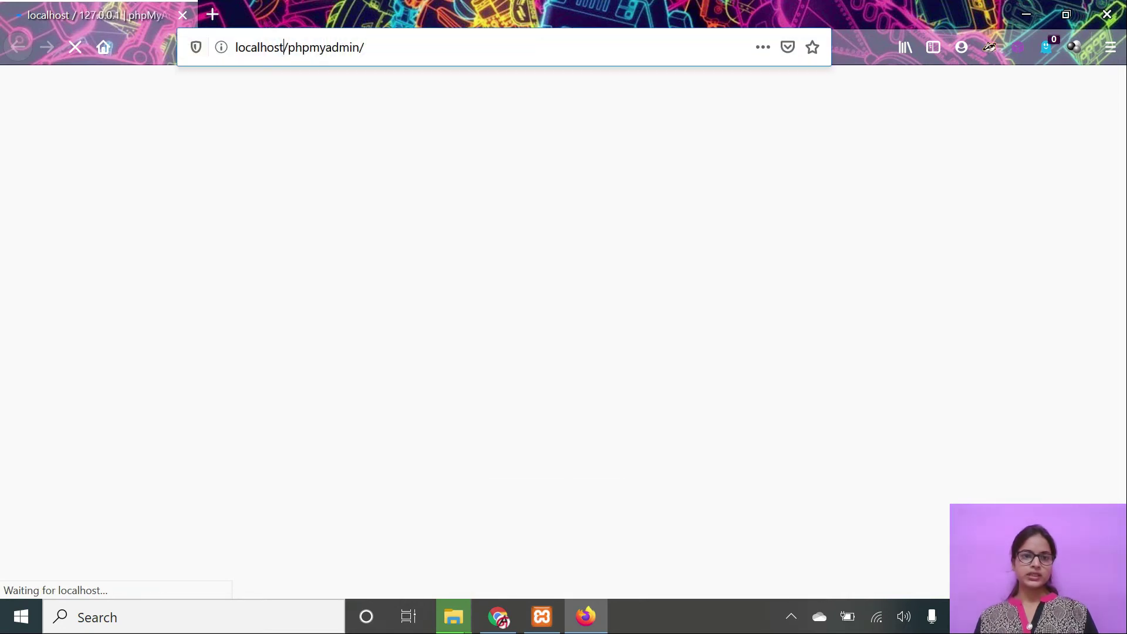
click(285, 47)
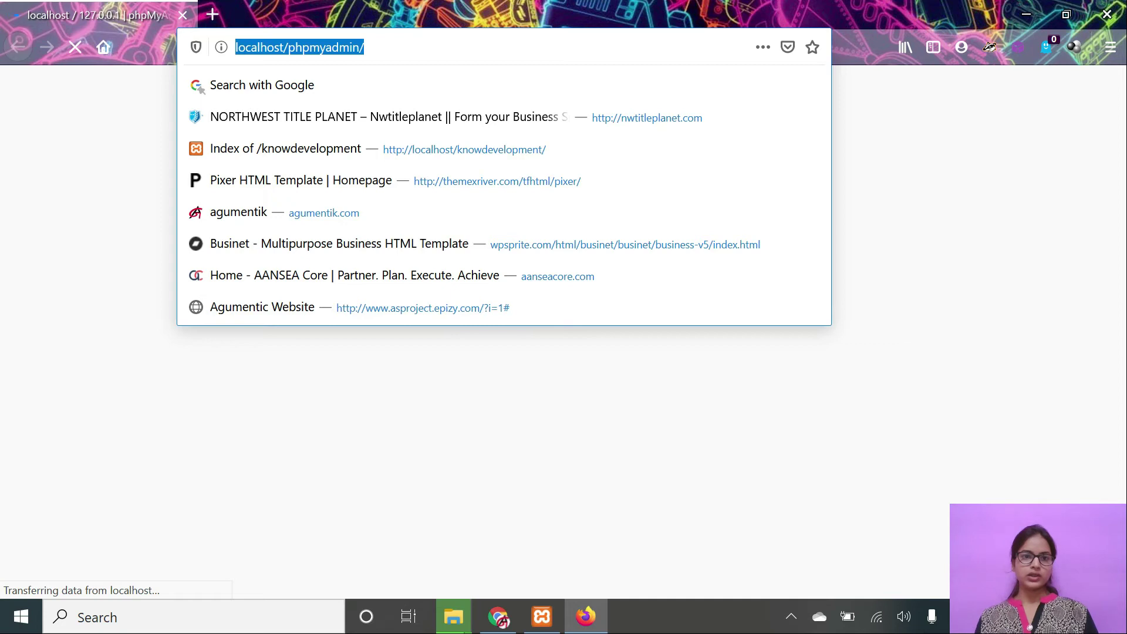
click(295, 47)
double_click(296, 47)
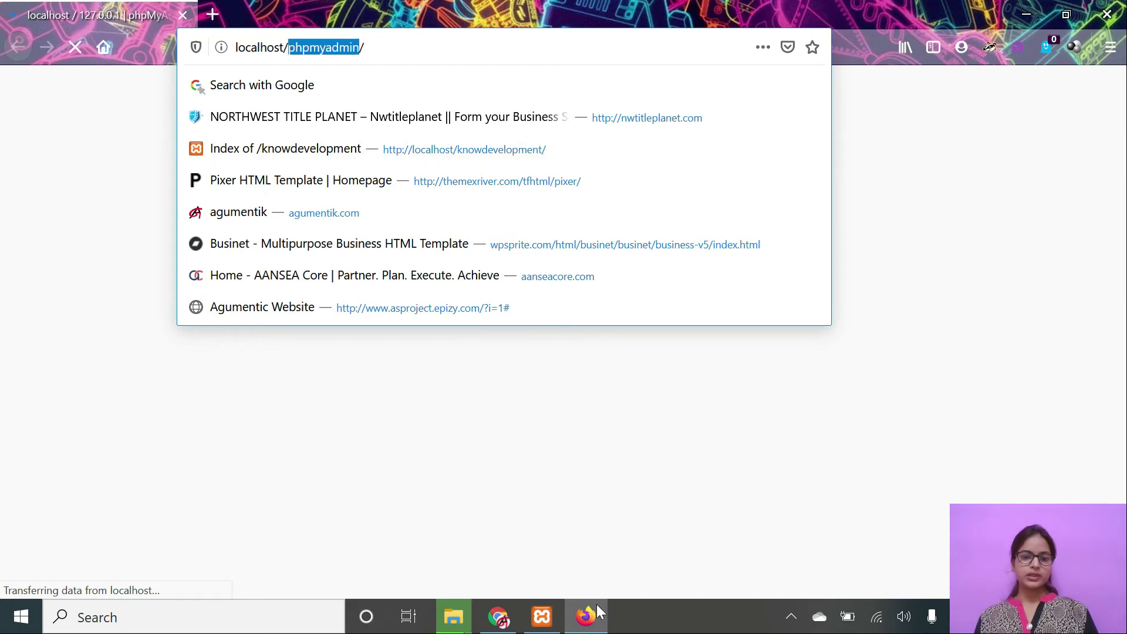
click(556, 622)
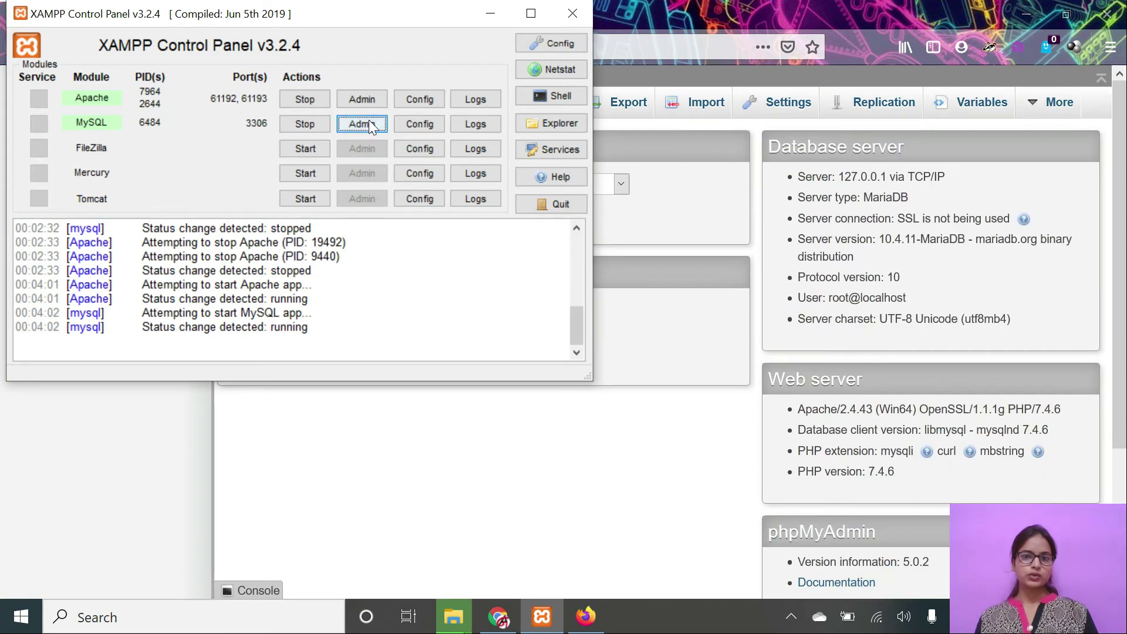
click(692, 295)
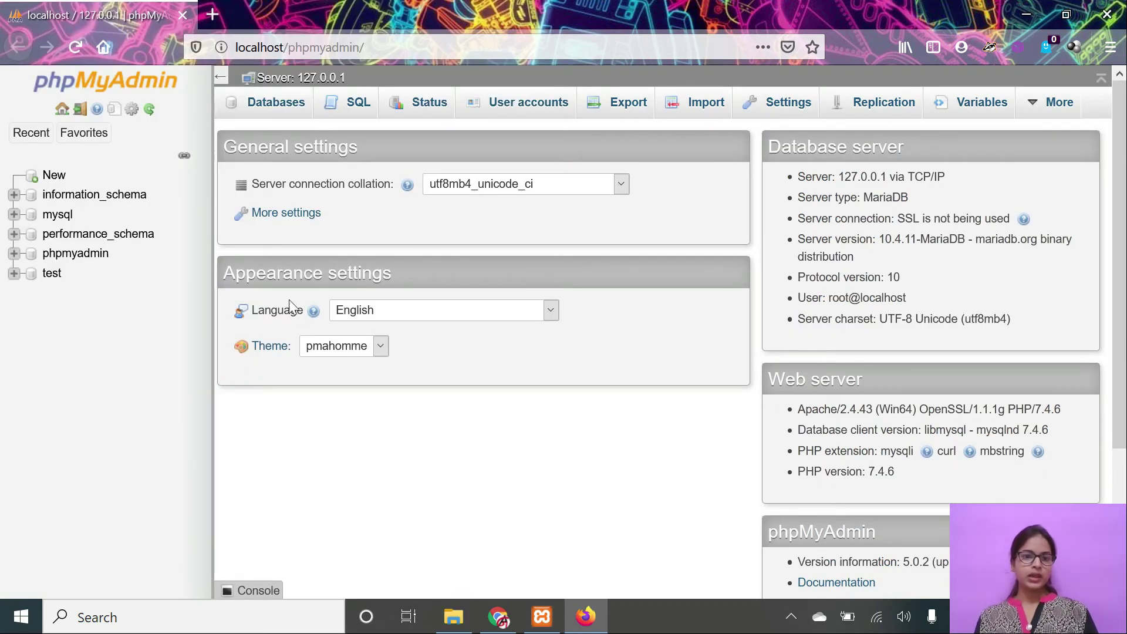
click(278, 107)
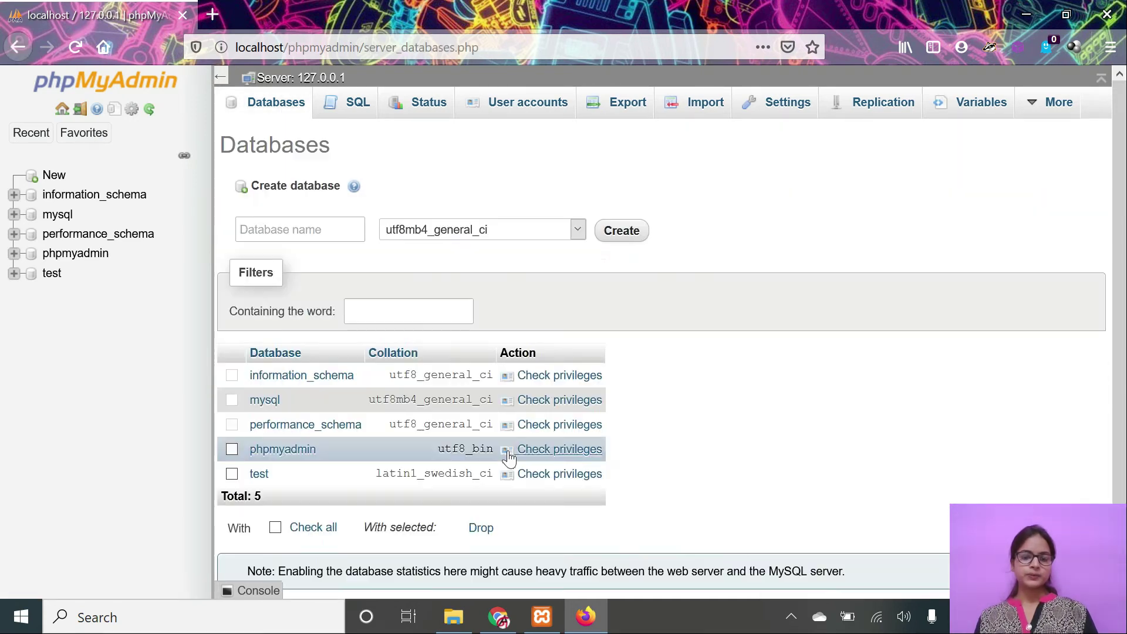
click(466, 625)
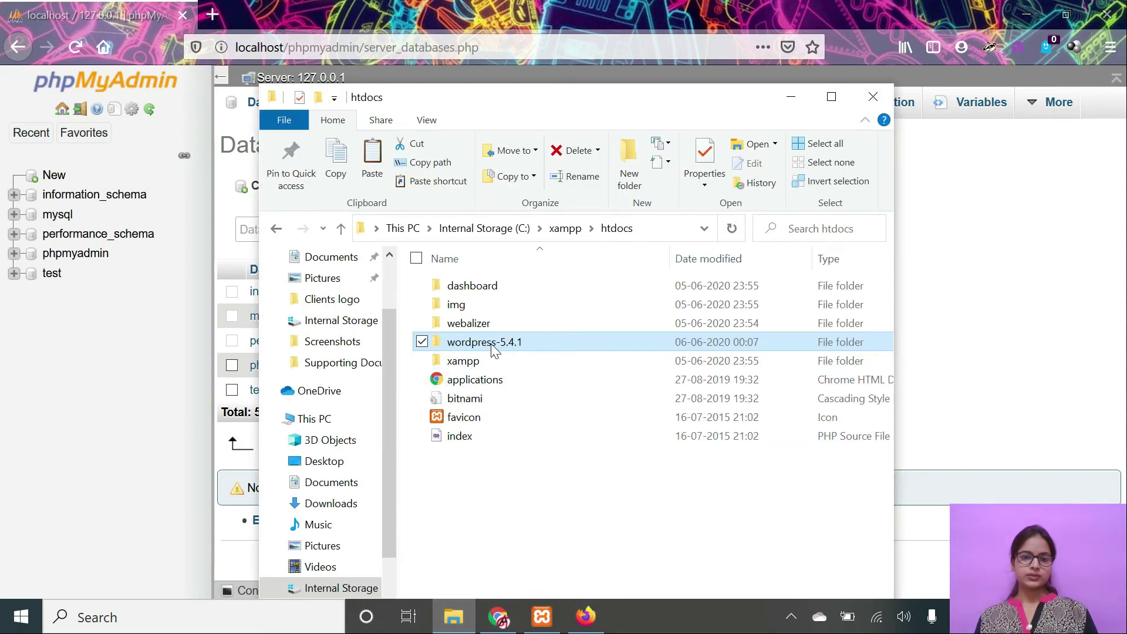
Move all files from wordpress-5.4.1\wordpress up into wordpress-5.4.1.
click(470, 368)
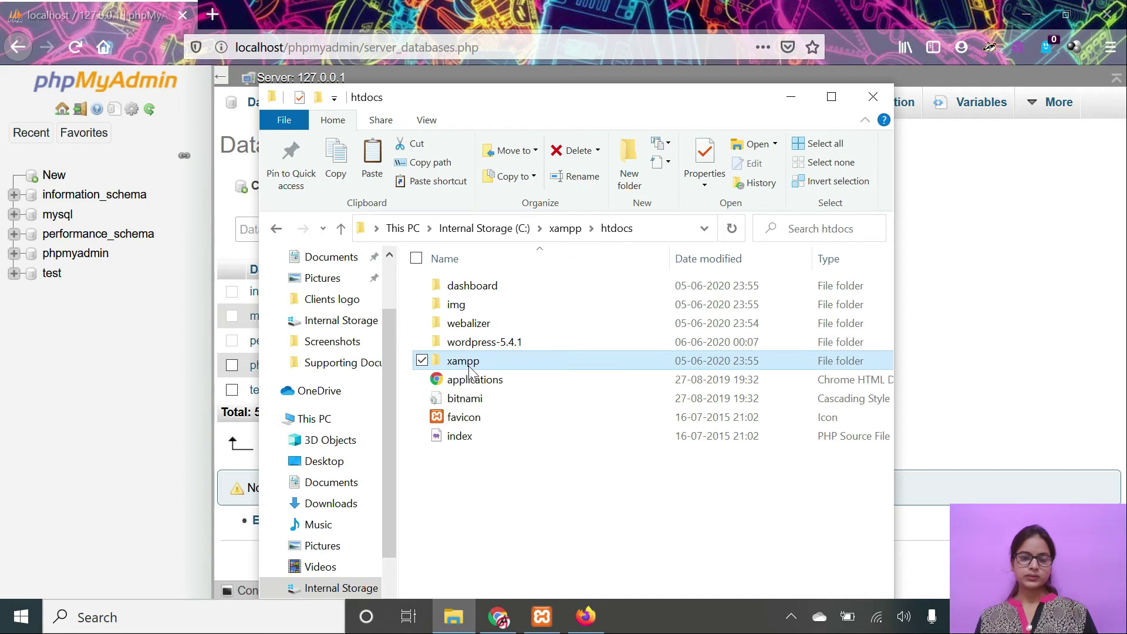
double_click(511, 345)
double_click(506, 290)
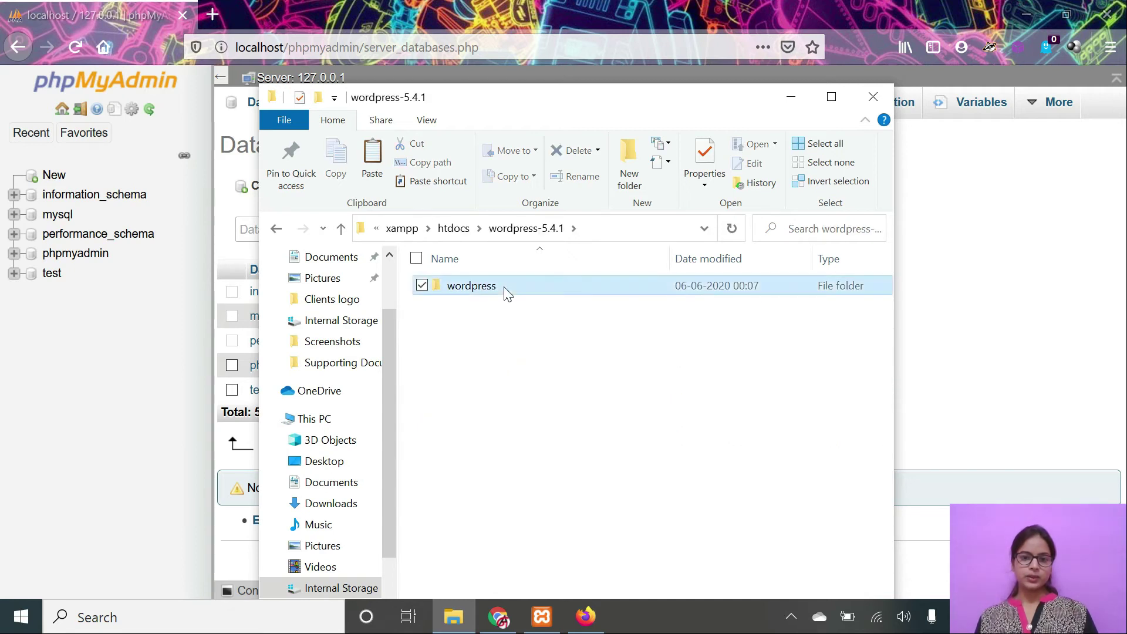
key(ctrl+a)
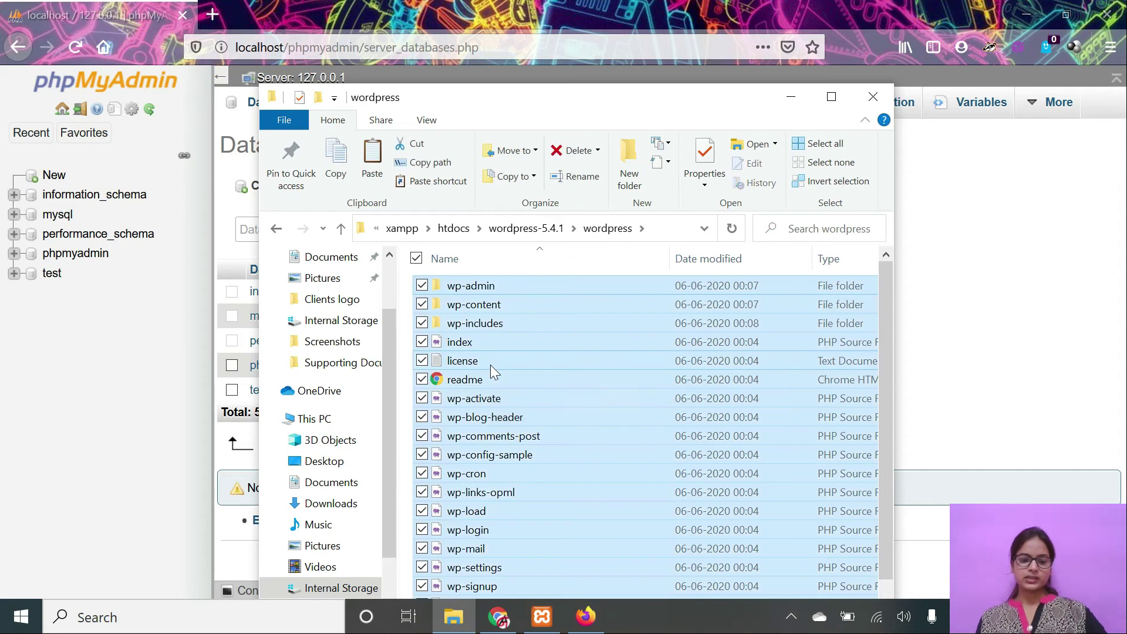
click(515, 235)
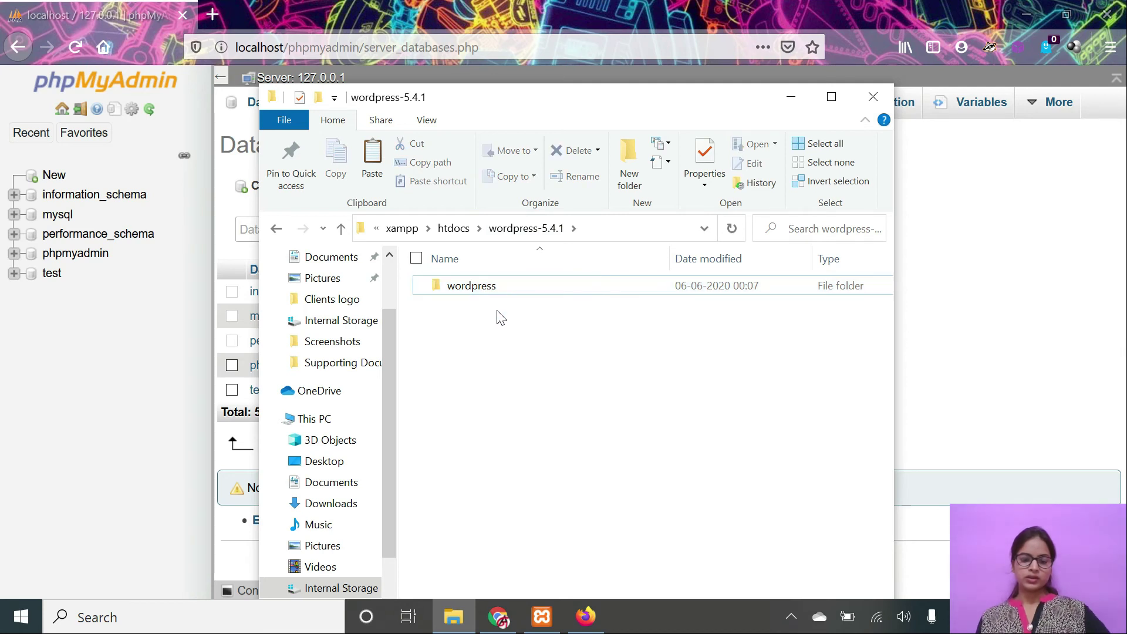
key(ctrl+v)
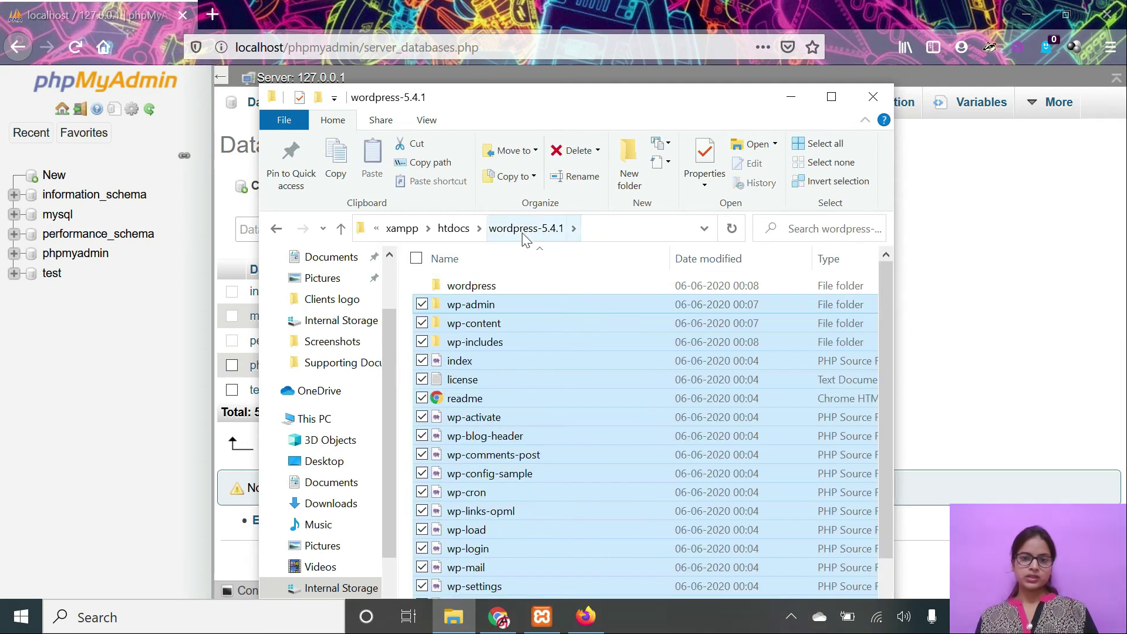
click(454, 228)
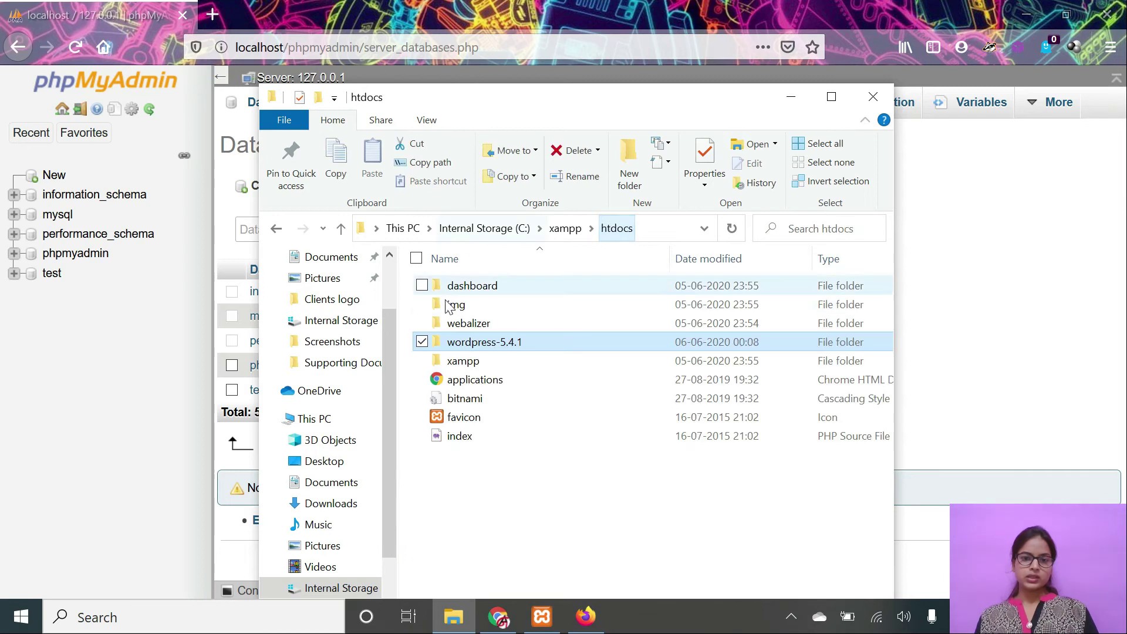
Rename the wordpress-5.4.1 folder to knowdevelopment and copy the new name.
right_click(525, 344)
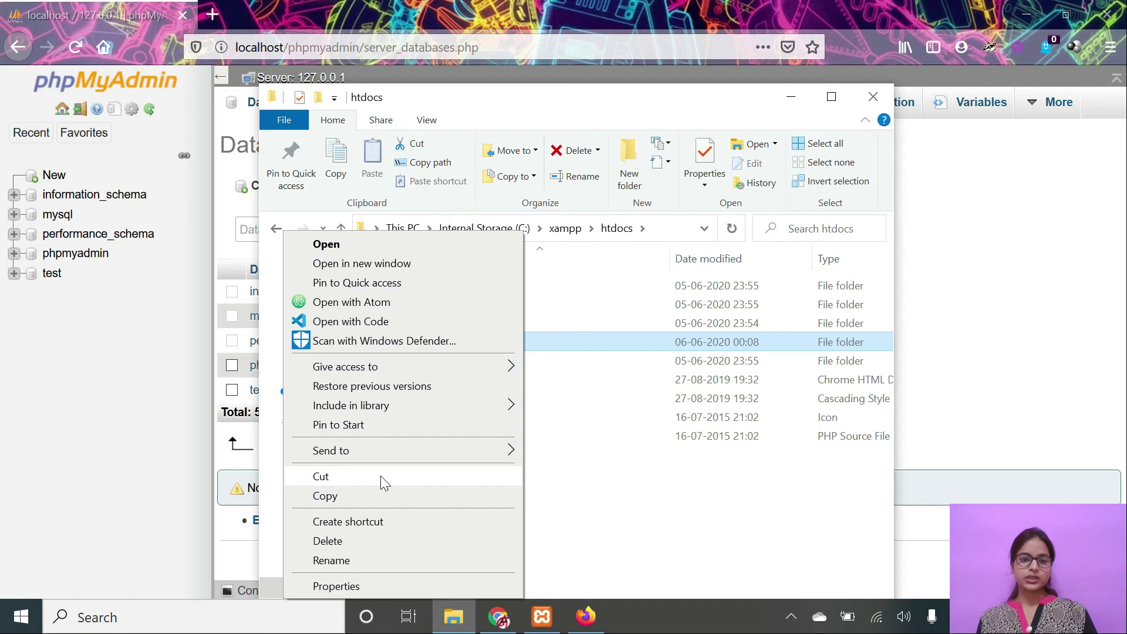
click(339, 561)
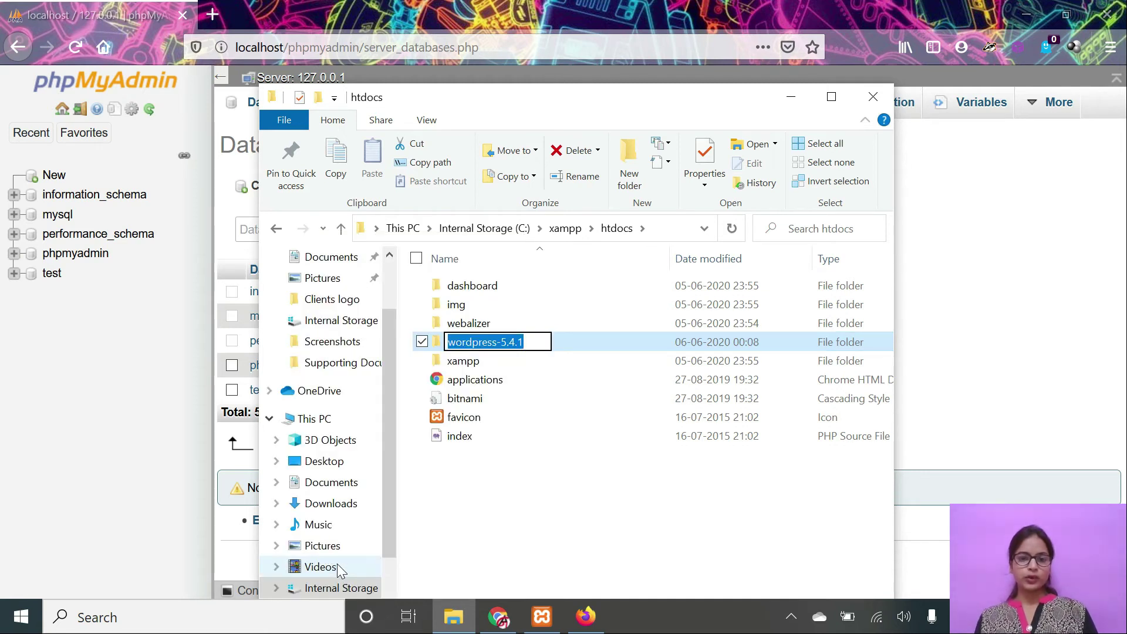
text(kn)
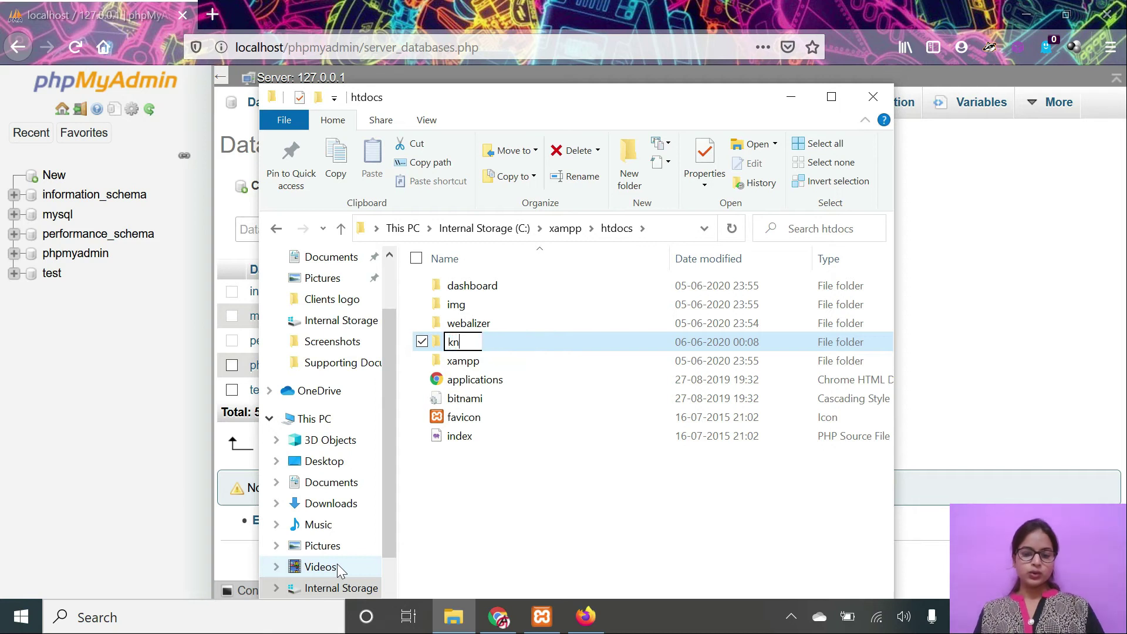
text(owdevel)
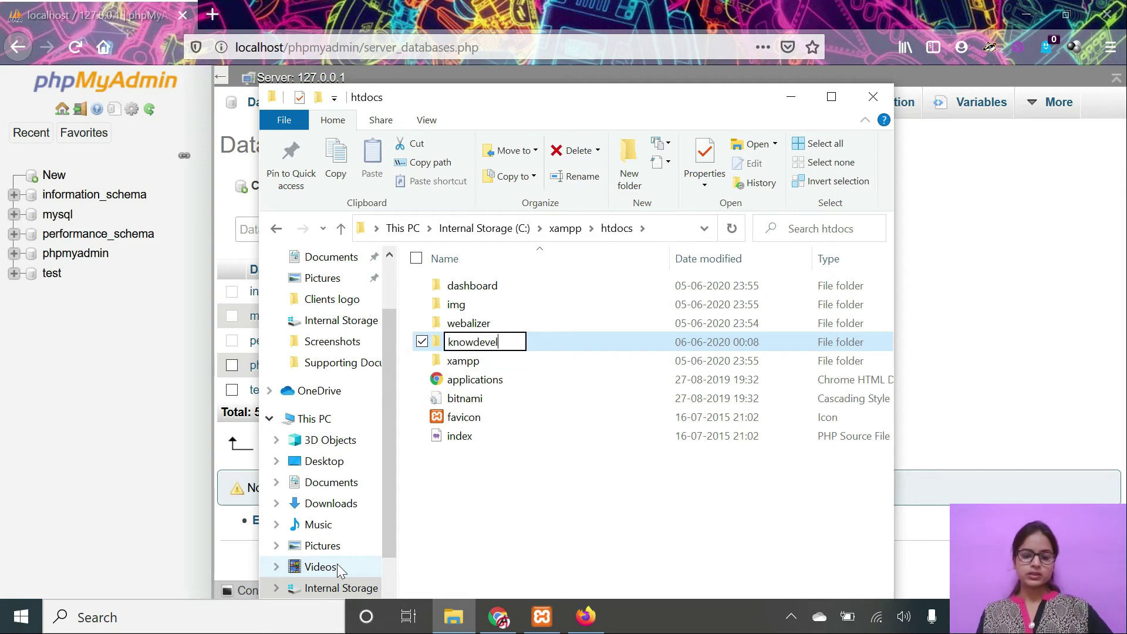
text(opment)
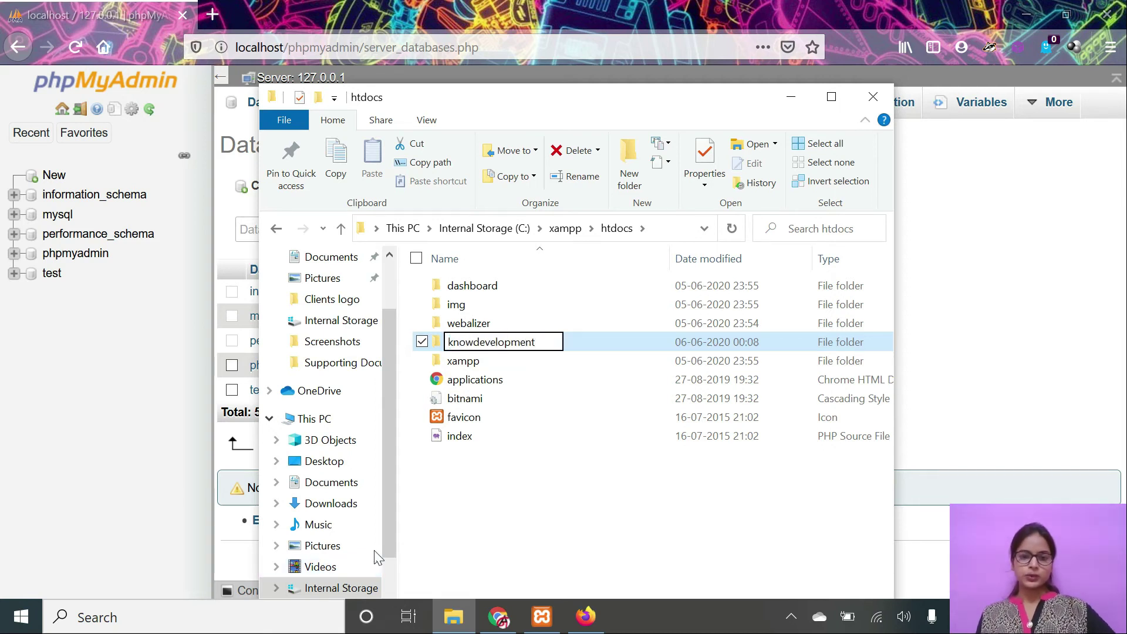
click(596, 339)
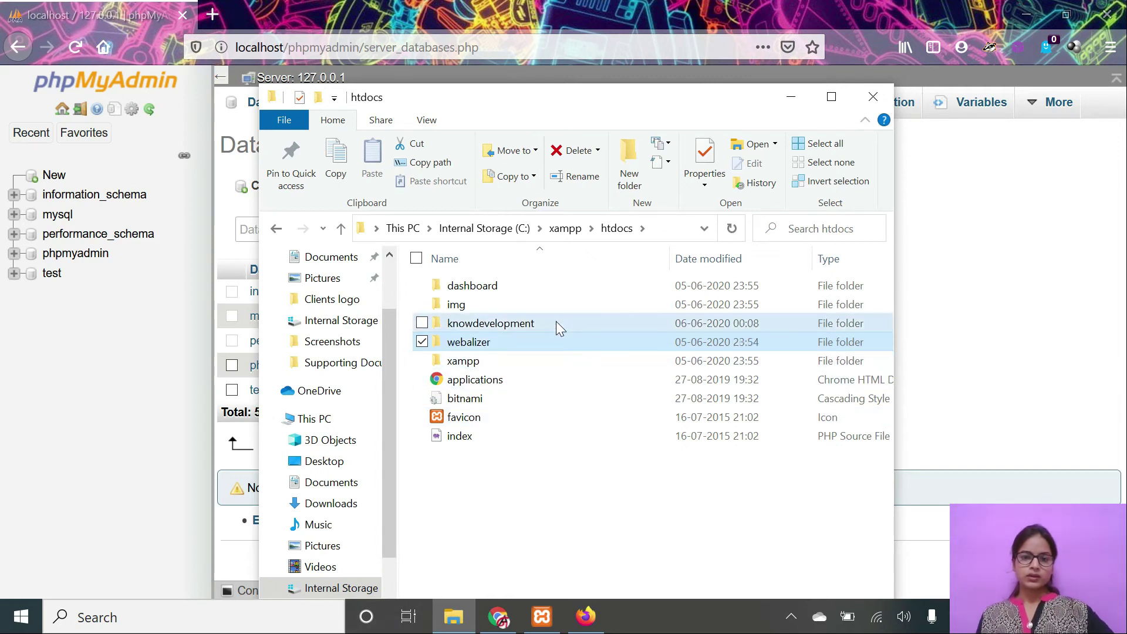
right_click(555, 322)
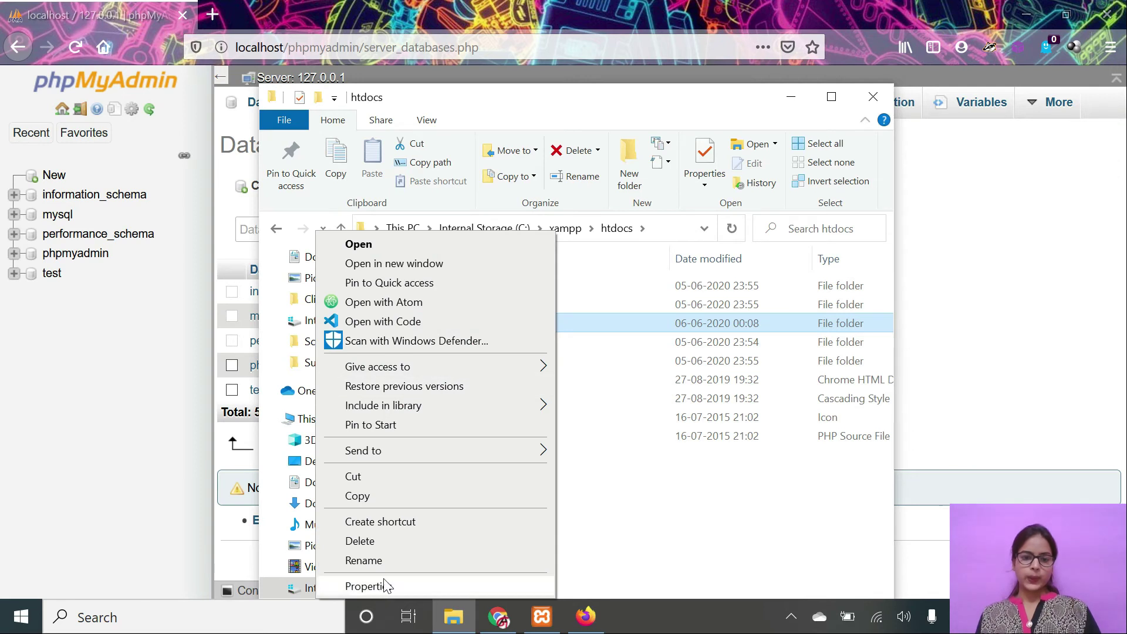
click(397, 559)
key(ctrl+c)
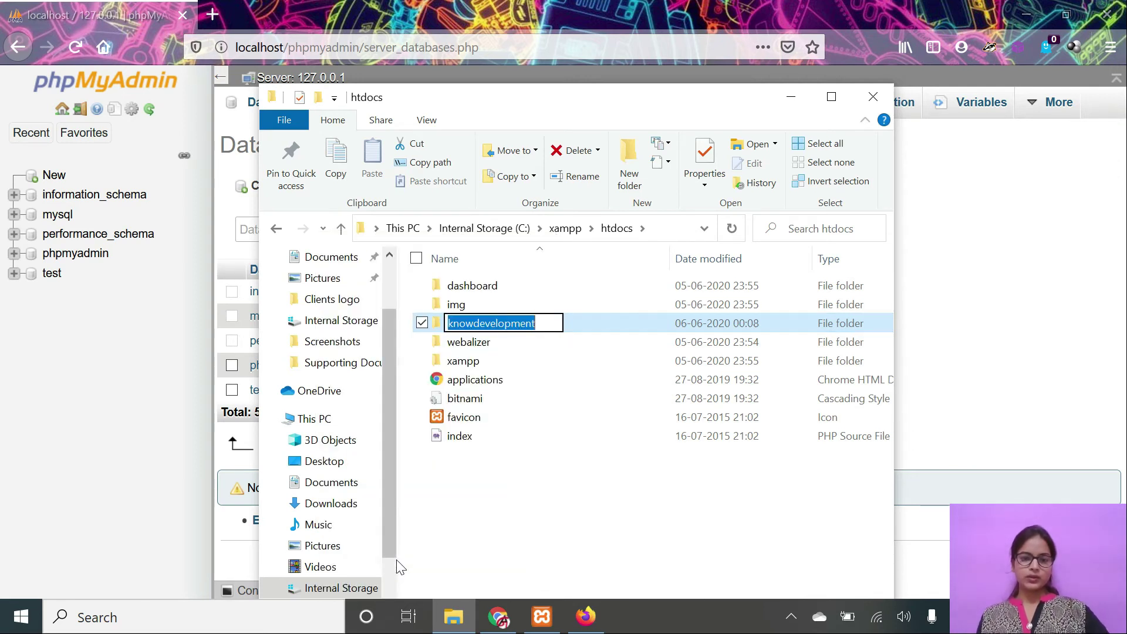
click(983, 317)
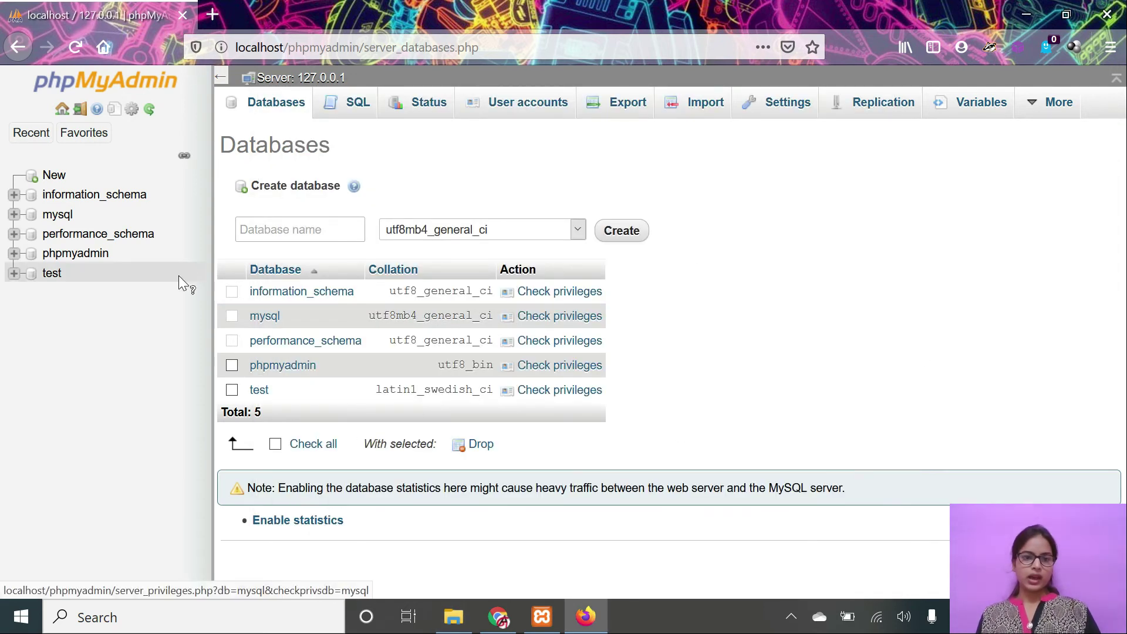
Paste knowdevelopment as the database name and create the empty database.
key(ctrl+v)
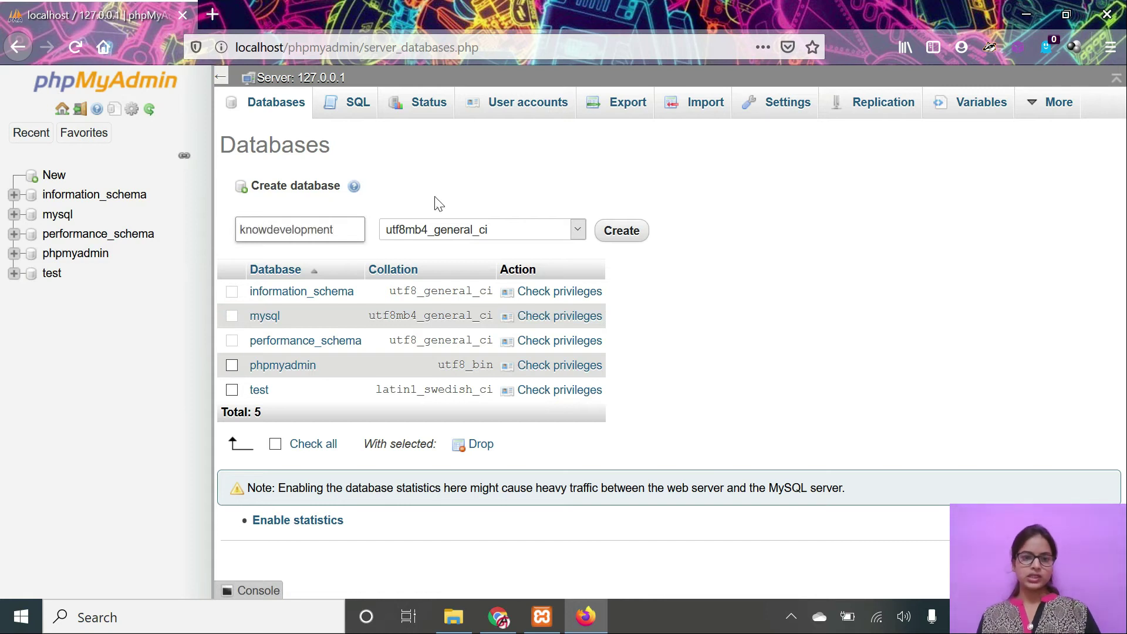
click(630, 244)
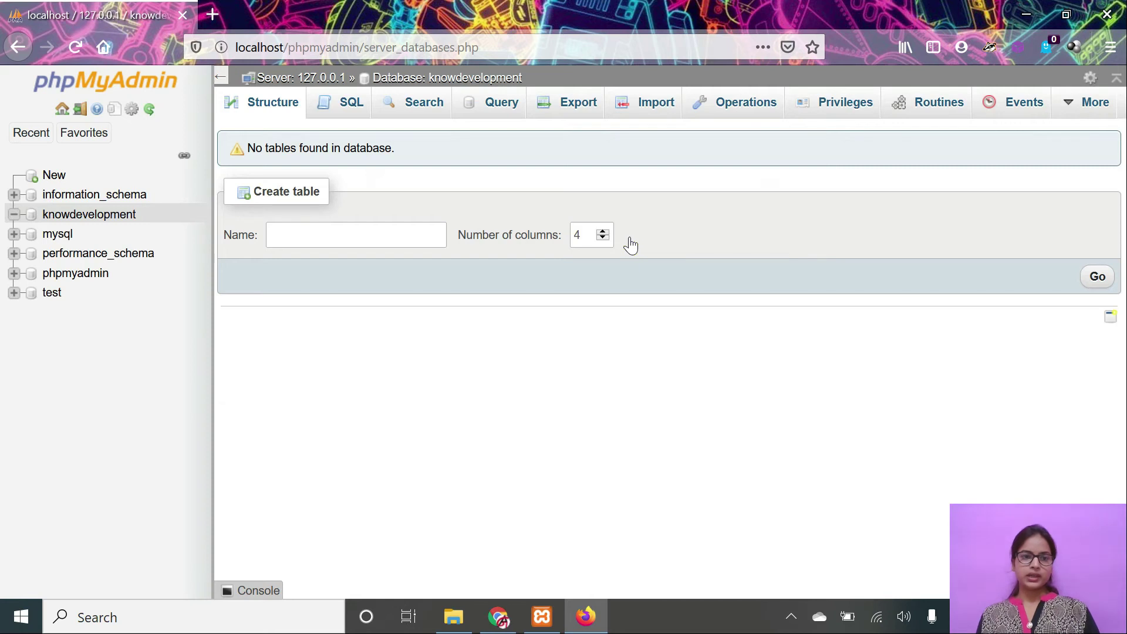
click(499, 617)
Open the knowdevelopment folder in htdocs to inspect its WordPress files.
click(542, 616)
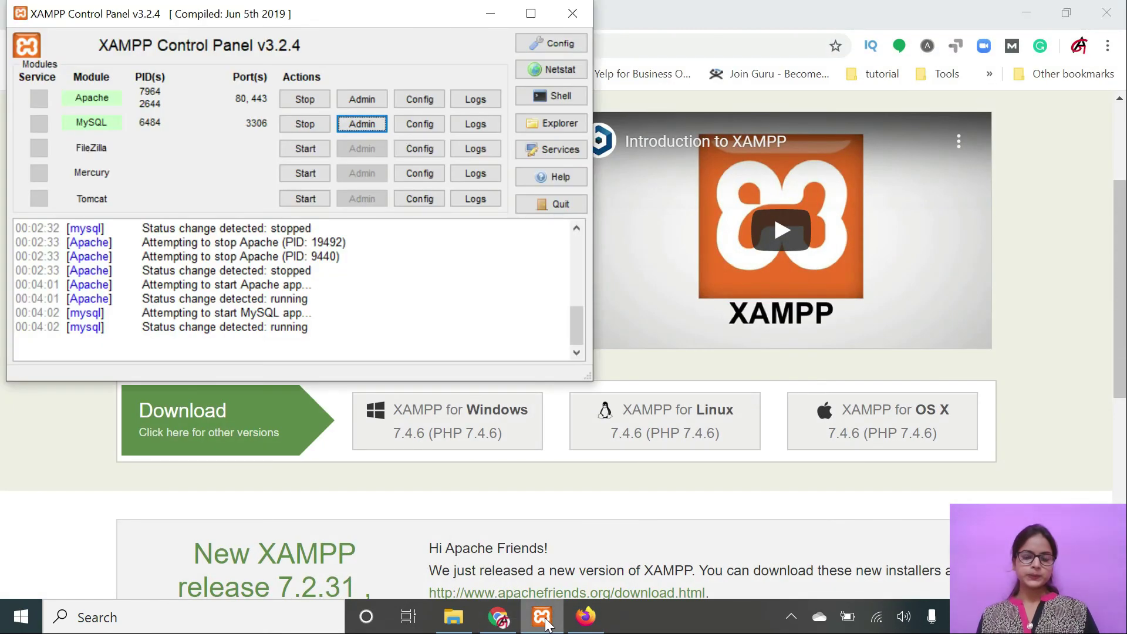
click(453, 617)
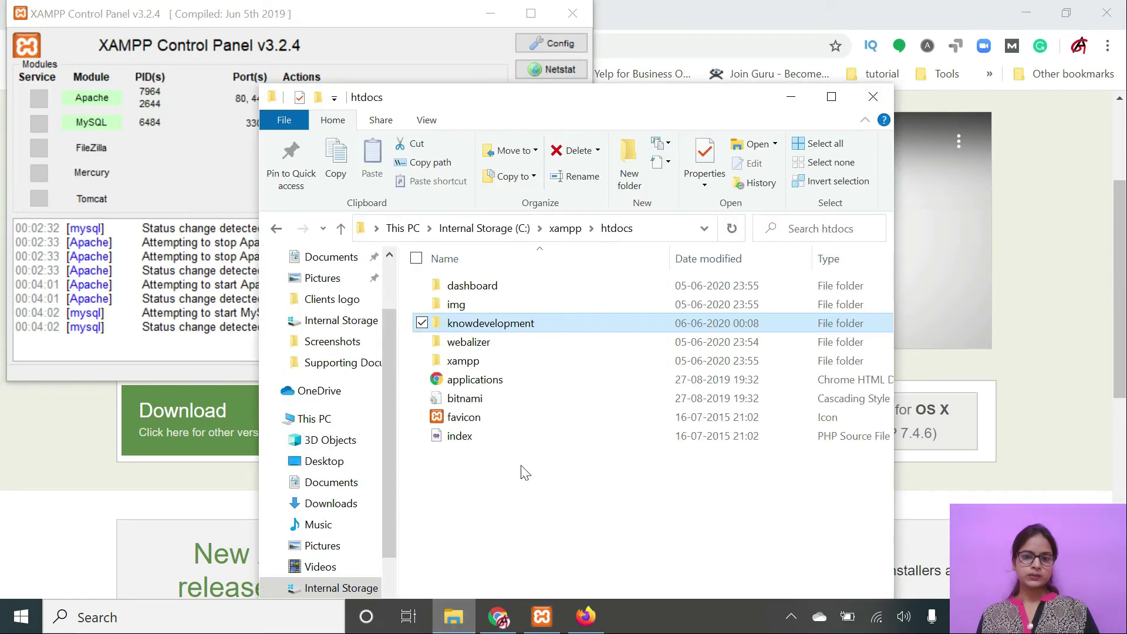
click(545, 336)
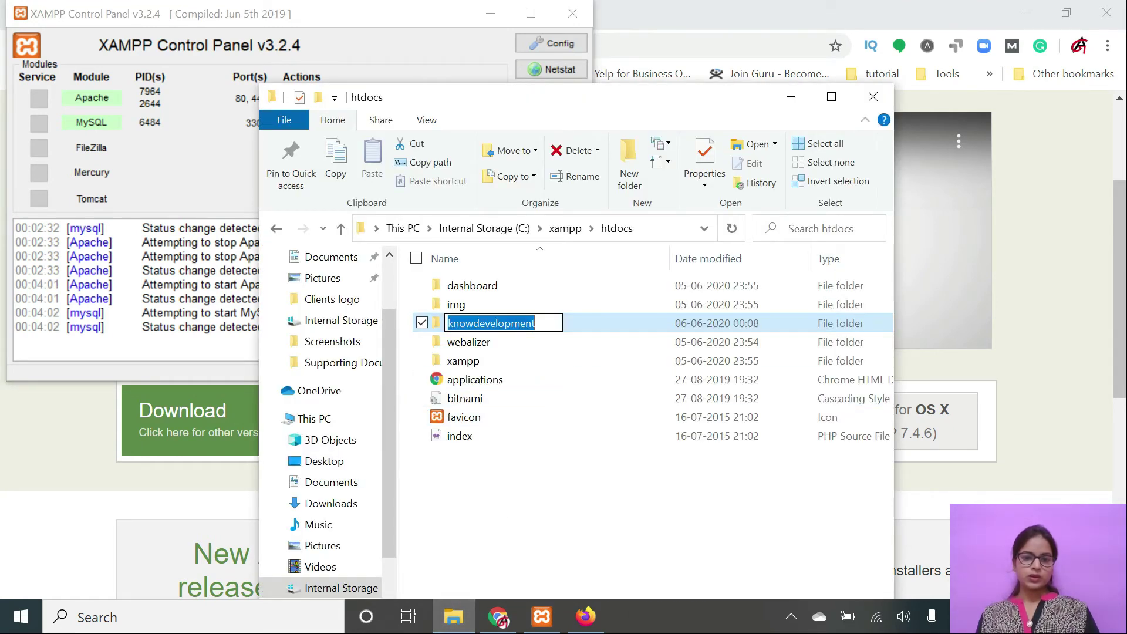
click(533, 526)
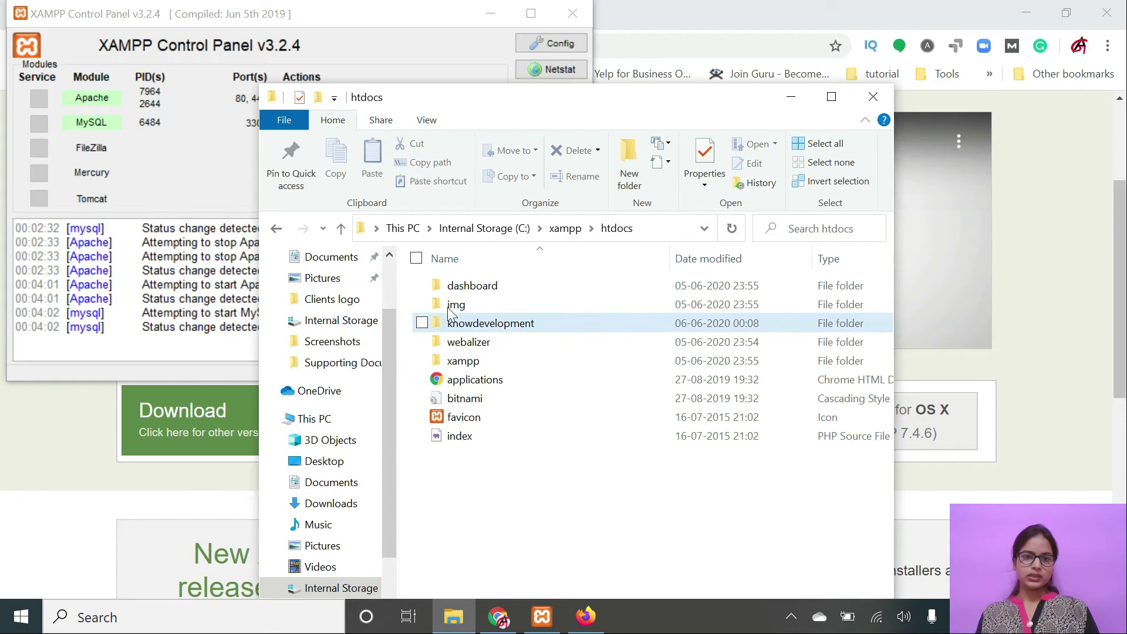
click(479, 324)
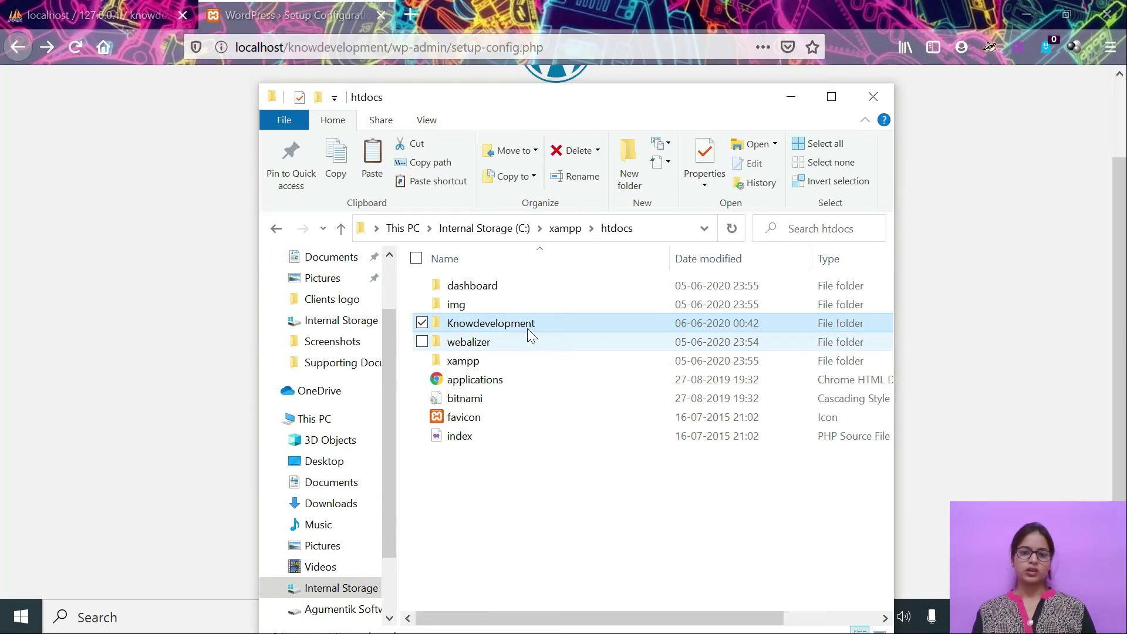
double_click(527, 320)
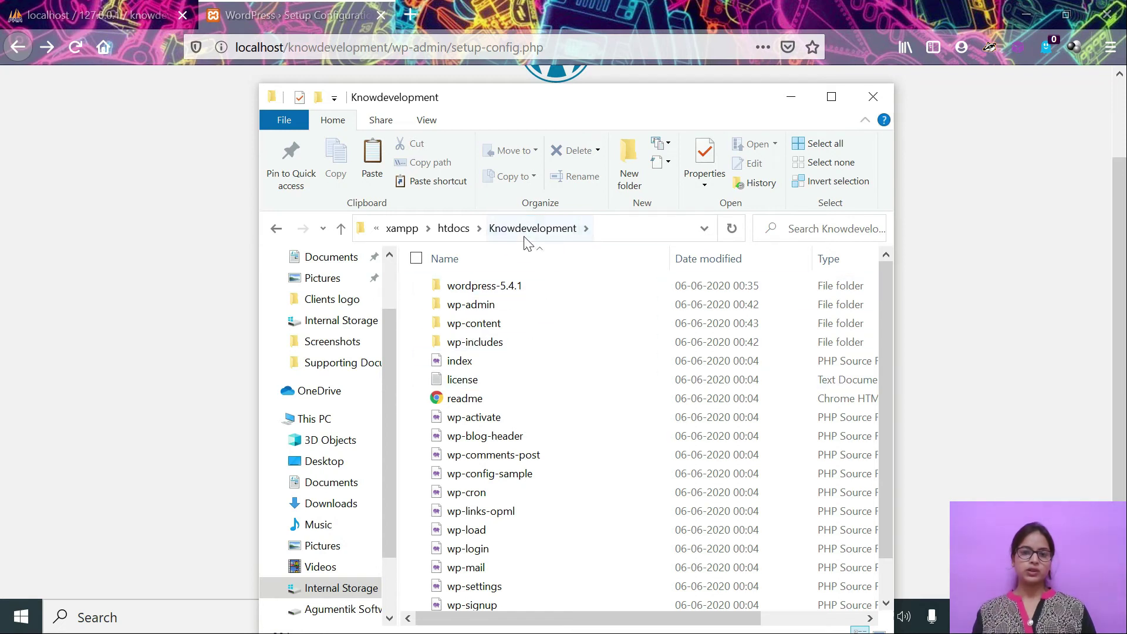
Return to htdocs and begin renaming the Knowdevelopment folder.
click(457, 229)
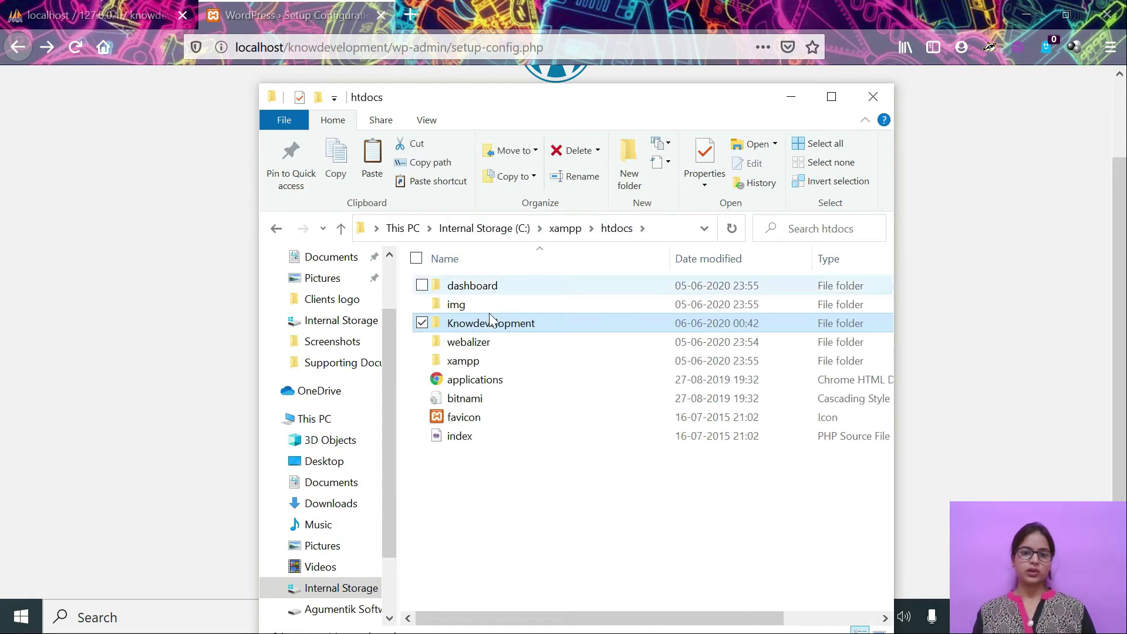
right_click(500, 325)
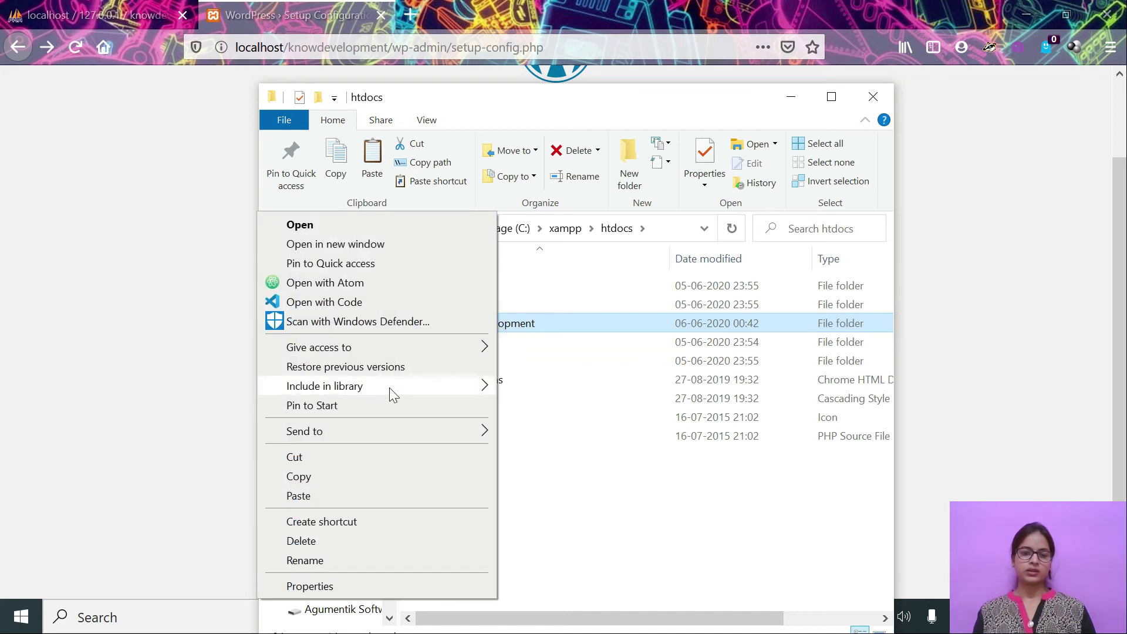
click(306, 560)
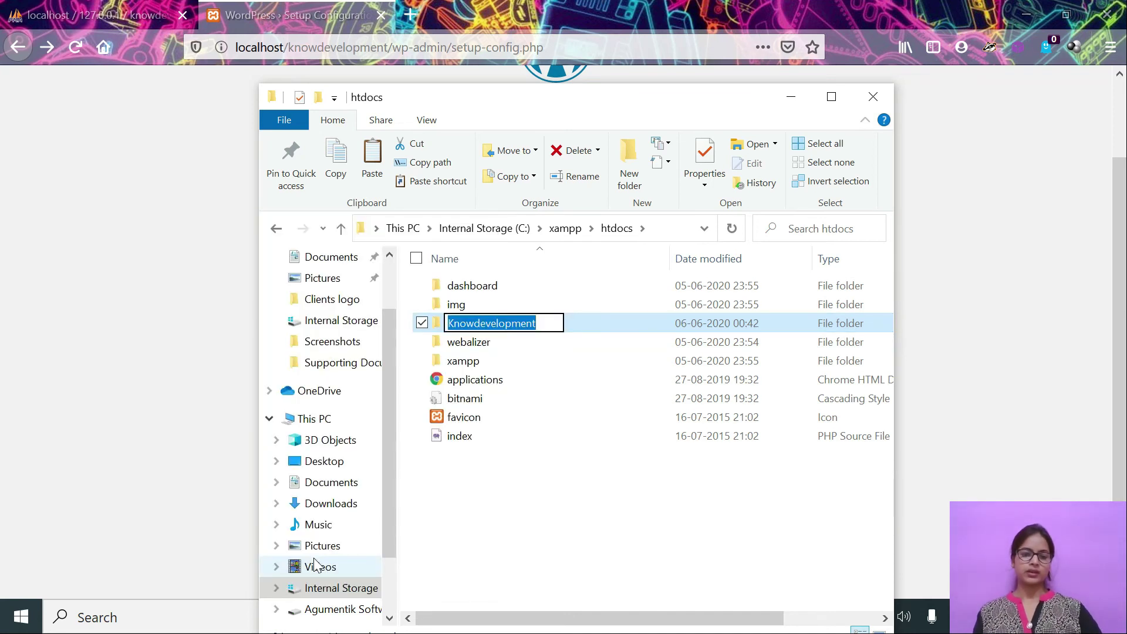
Load localhost/Knowdevelopment and continue the setup with English (United States).
click(387, 47)
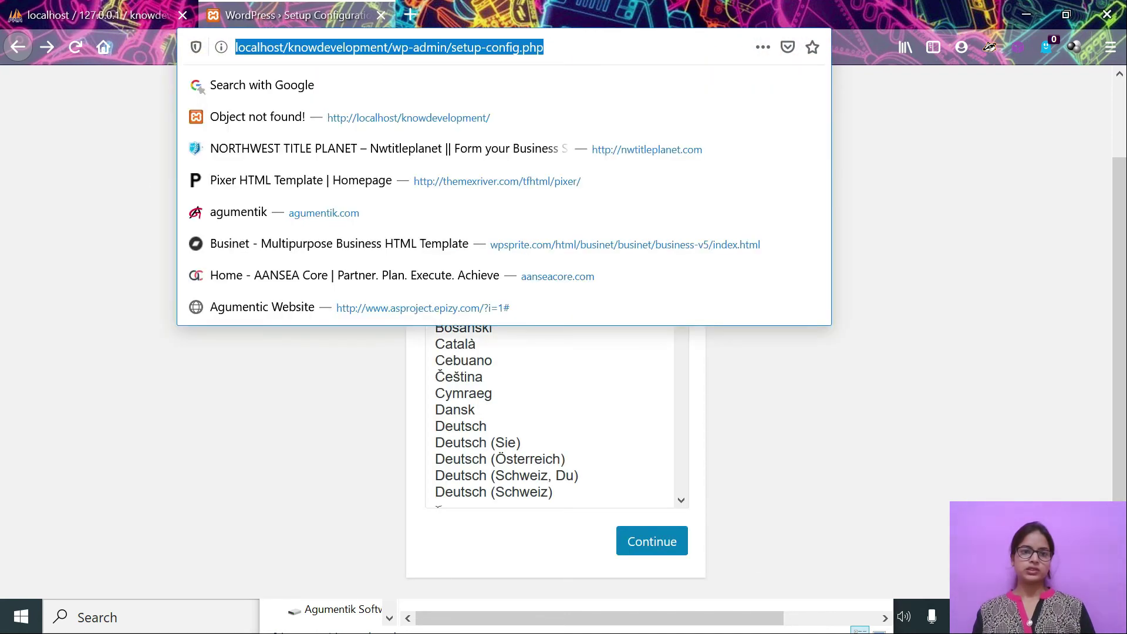
click(302, 47)
triple_click(301, 47)
text(lo)
key(Right)
text(Knowdevelopment)
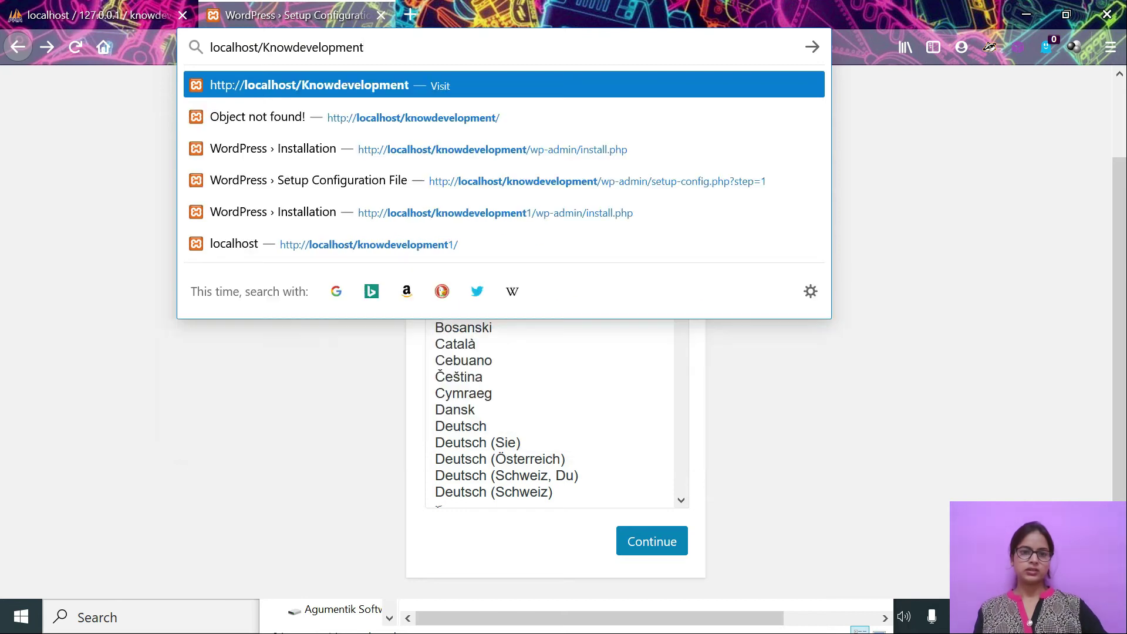
key(Return)
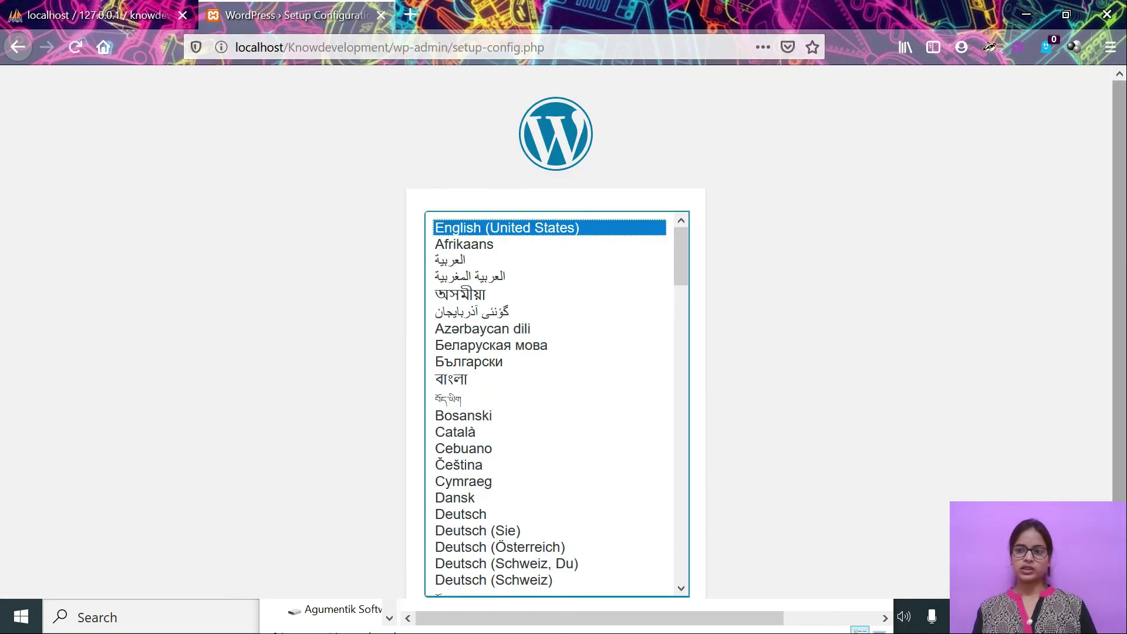
scroll(691, 434, down, 2)
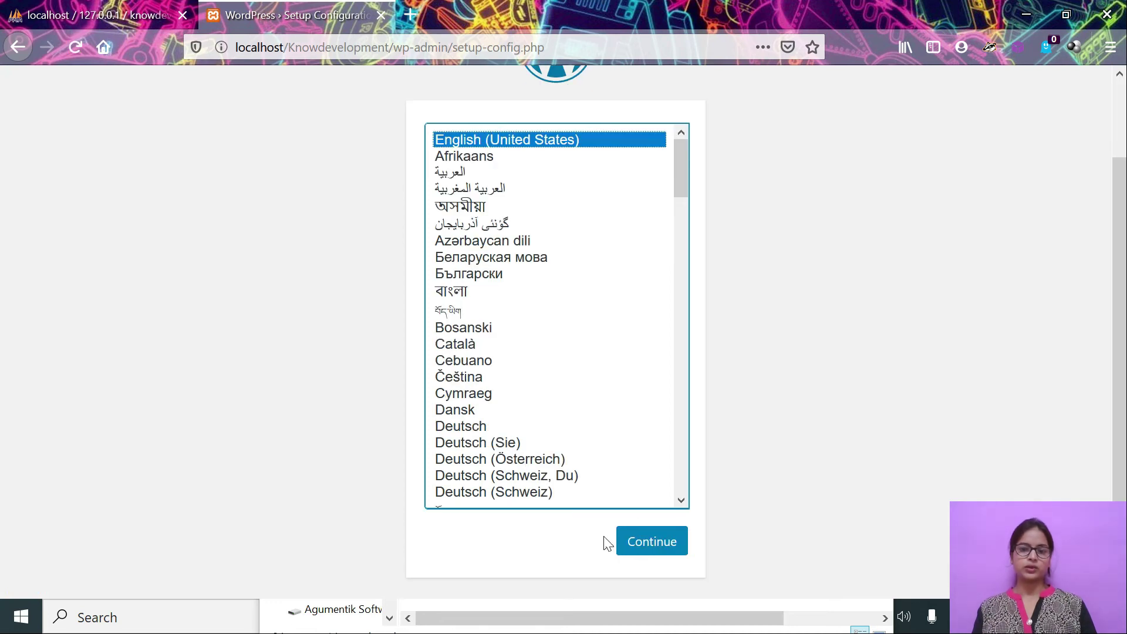
click(636, 552)
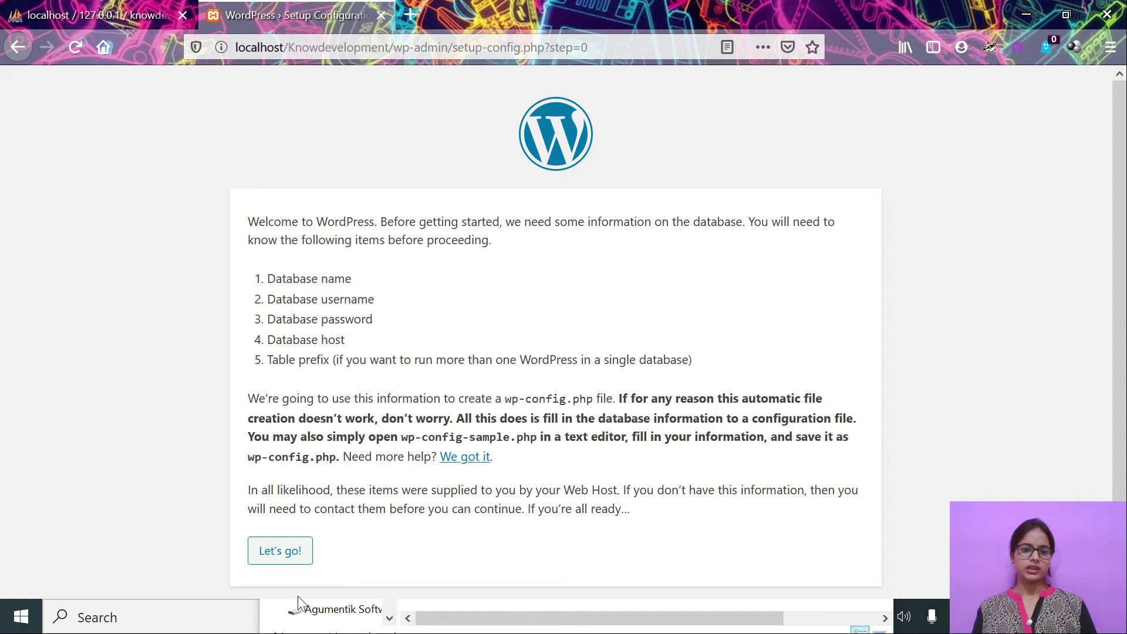
Proceed with Let's go! to the database connection form, then minimise Firefox.
click(290, 565)
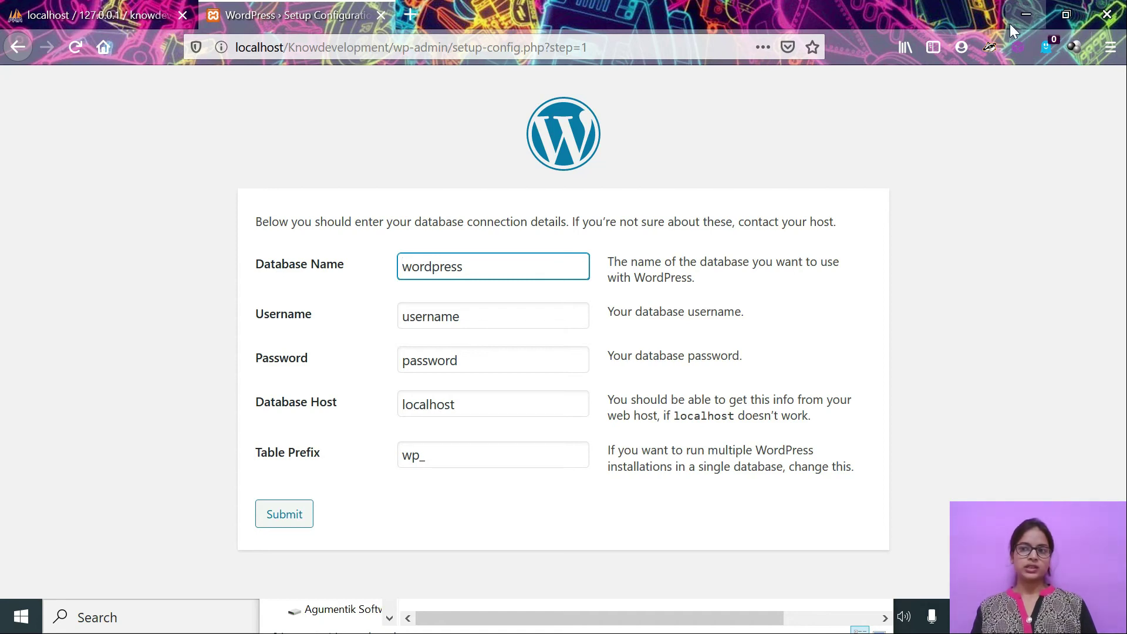
click(1028, 13)
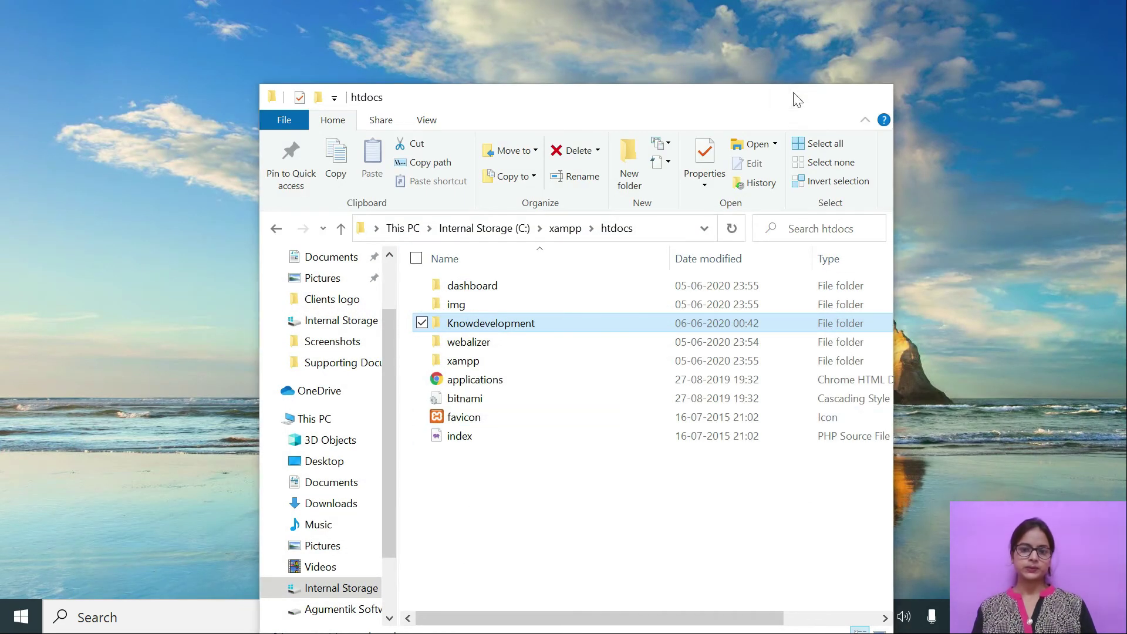
Check the empty knowdevelopment database name in phpMyAdmin, then return to WordPress Setup.
click(792, 99)
click(549, 624)
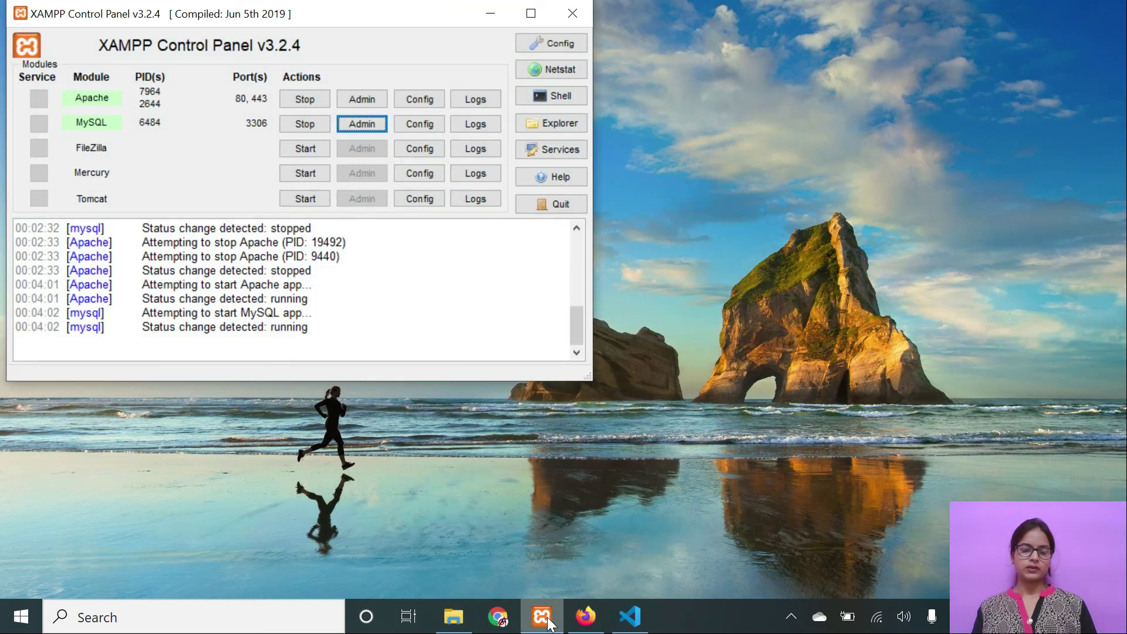
click(585, 616)
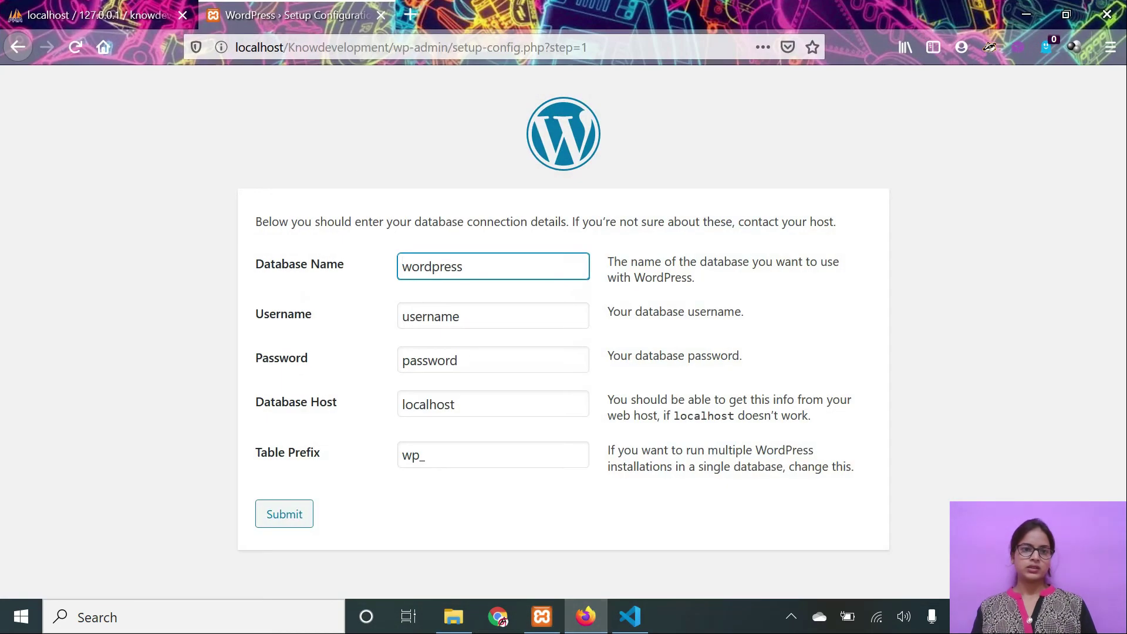
click(140, 7)
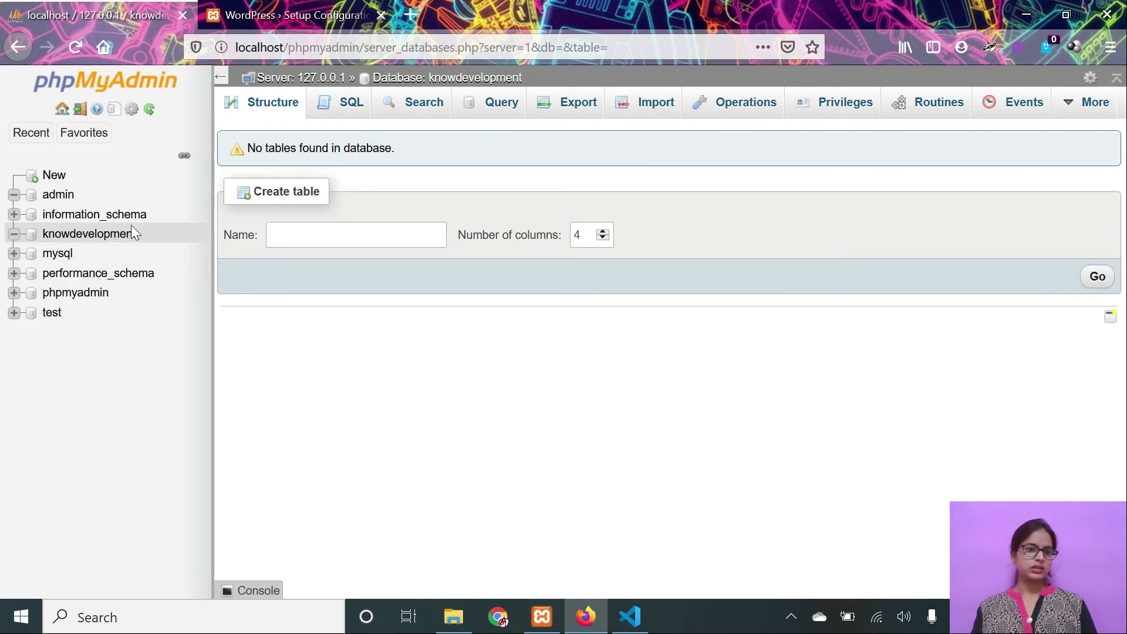
drag(136, 233, 41, 235)
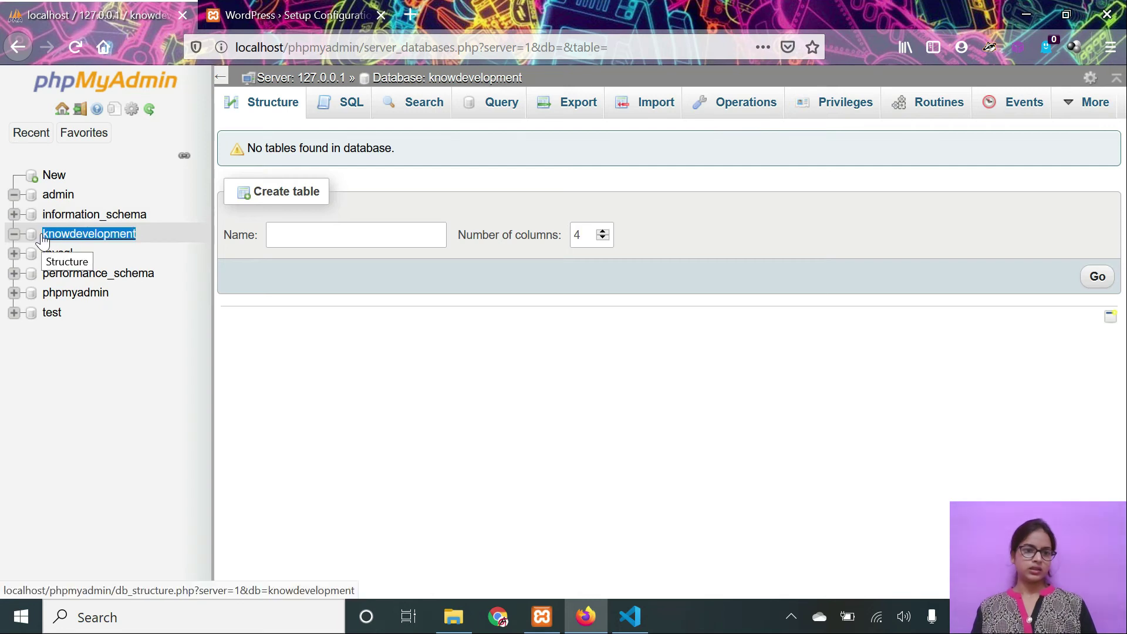
click(338, 17)
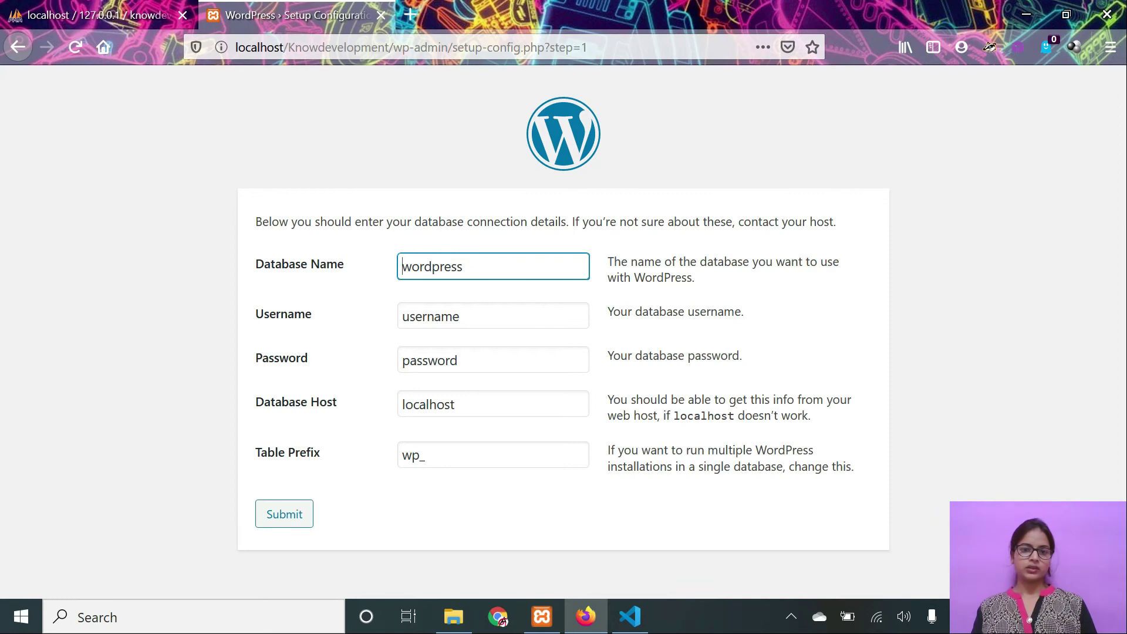
Submit database name knowdevelopment, username root and a blank password.
key(ctrl+a)
text(kno)
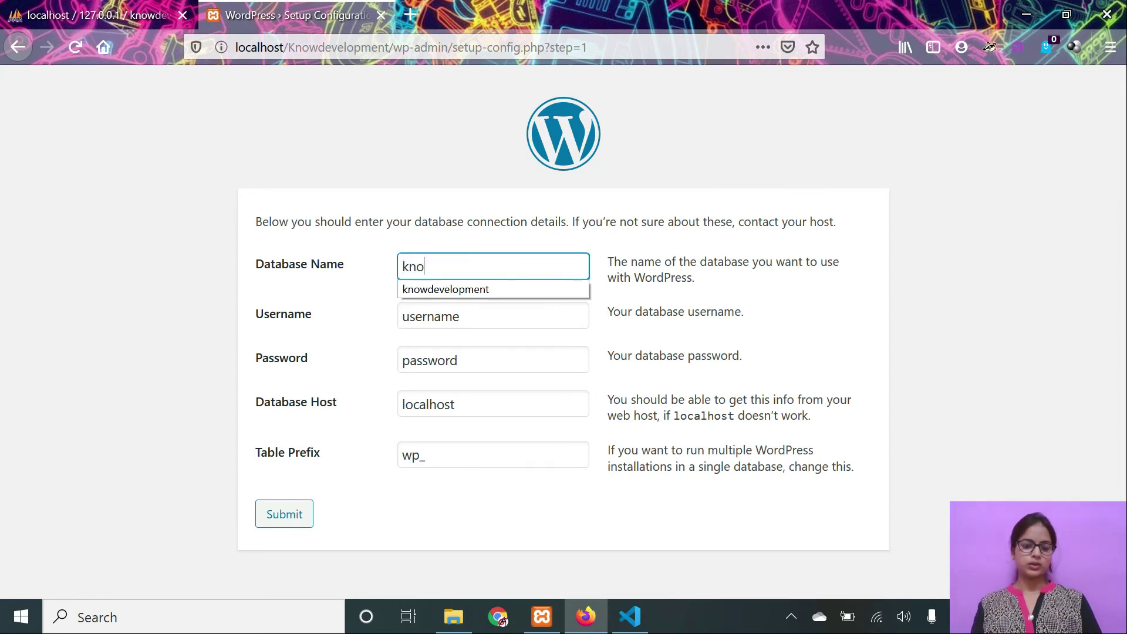
text(wdevelopment)
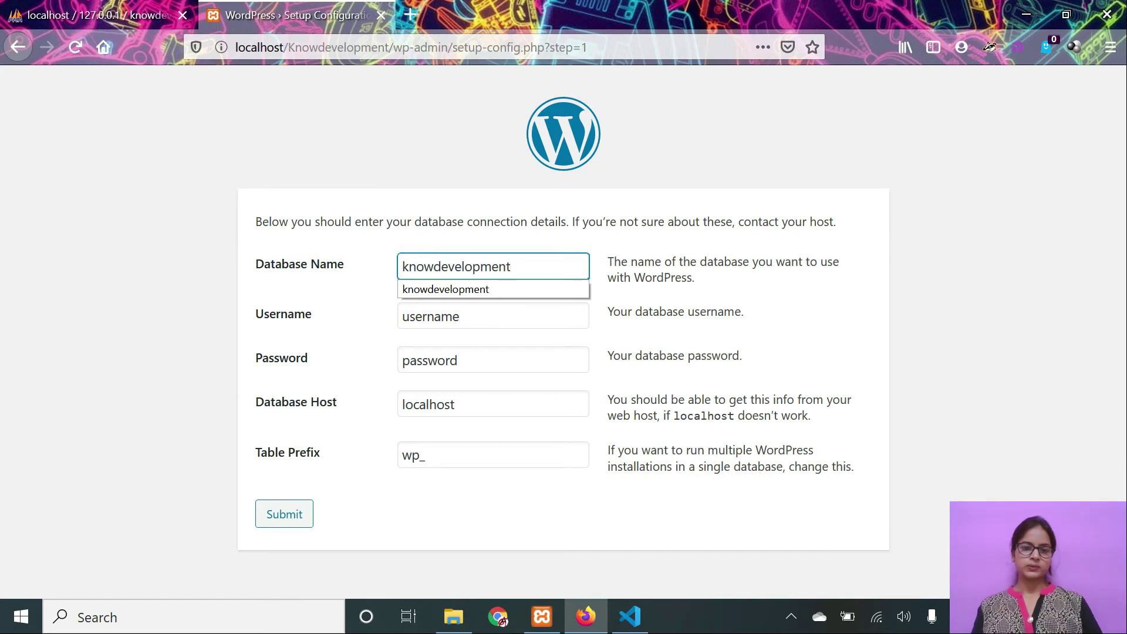
click(484, 290)
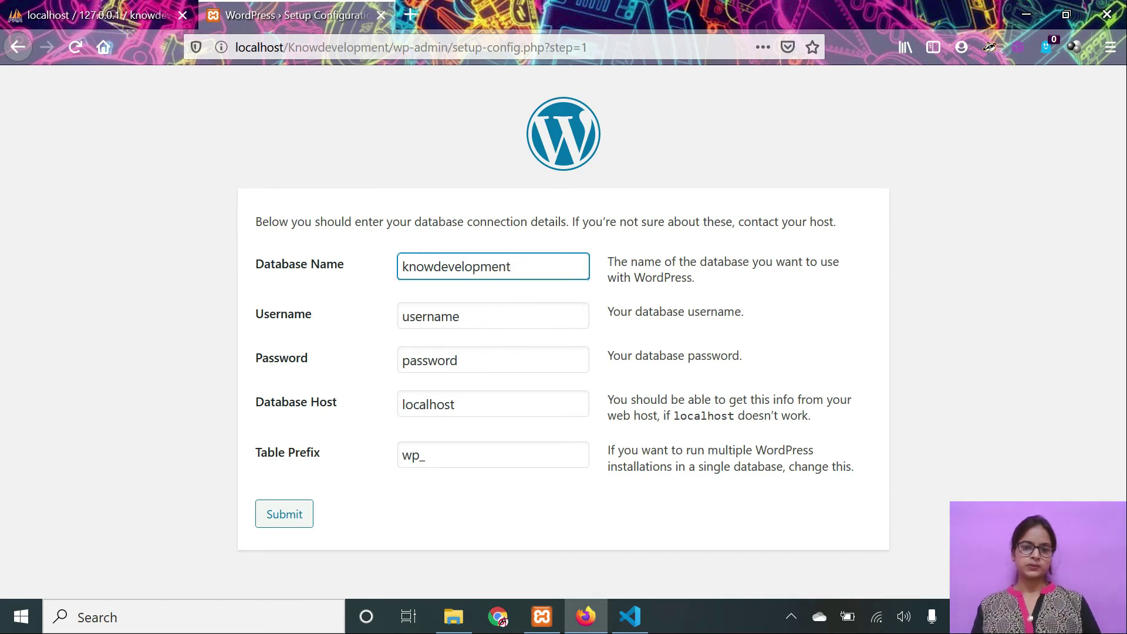
key(Tab)
text(ro)
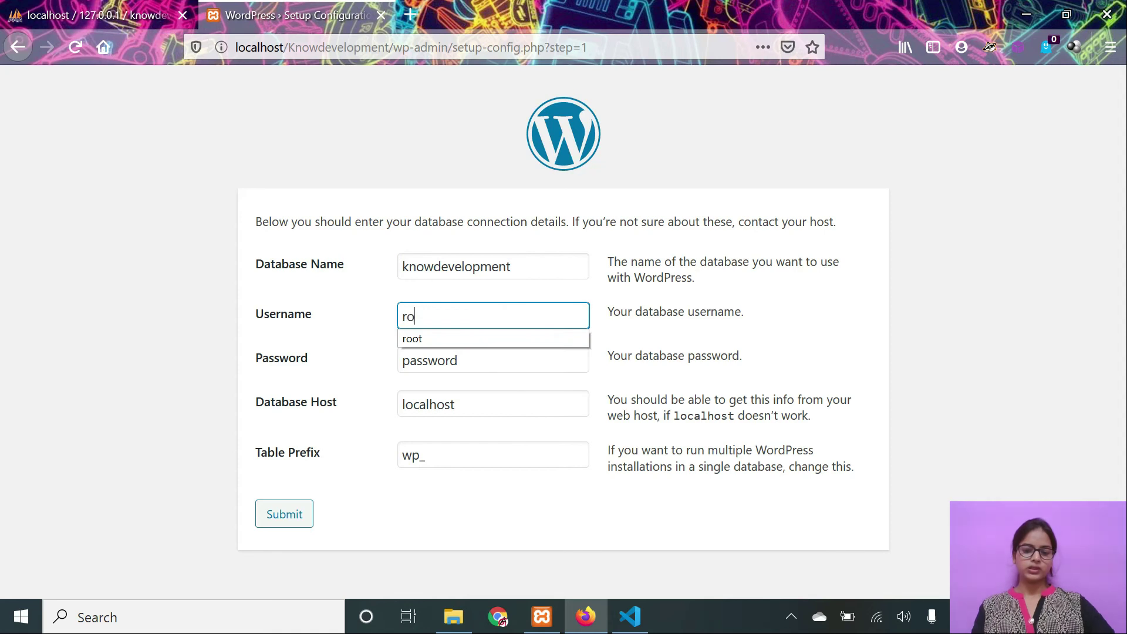
key(Tab)
key(BackSpace)
click(303, 513)
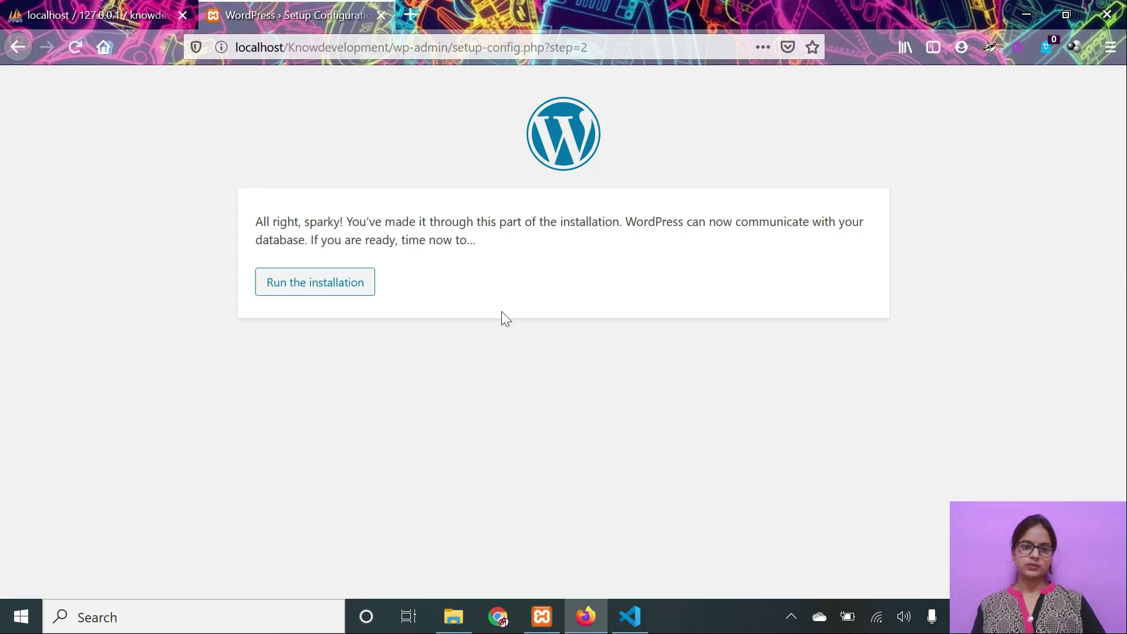
Run the WordPress installation and scroll down to the Information needed form.
click(292, 295)
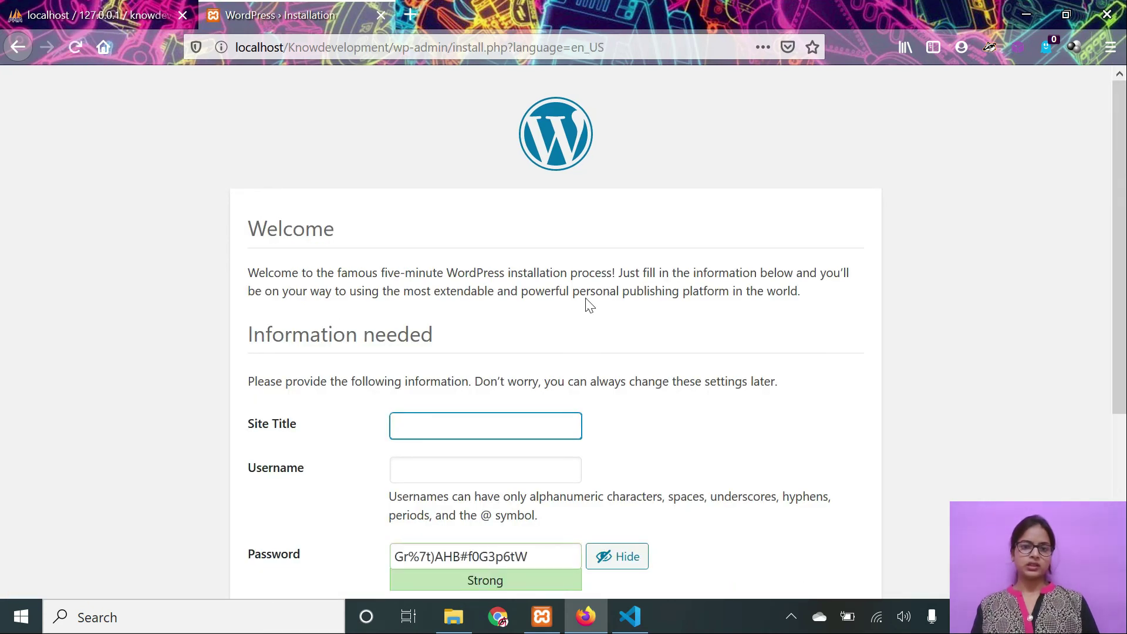
drag(1120, 235, 1120, 317)
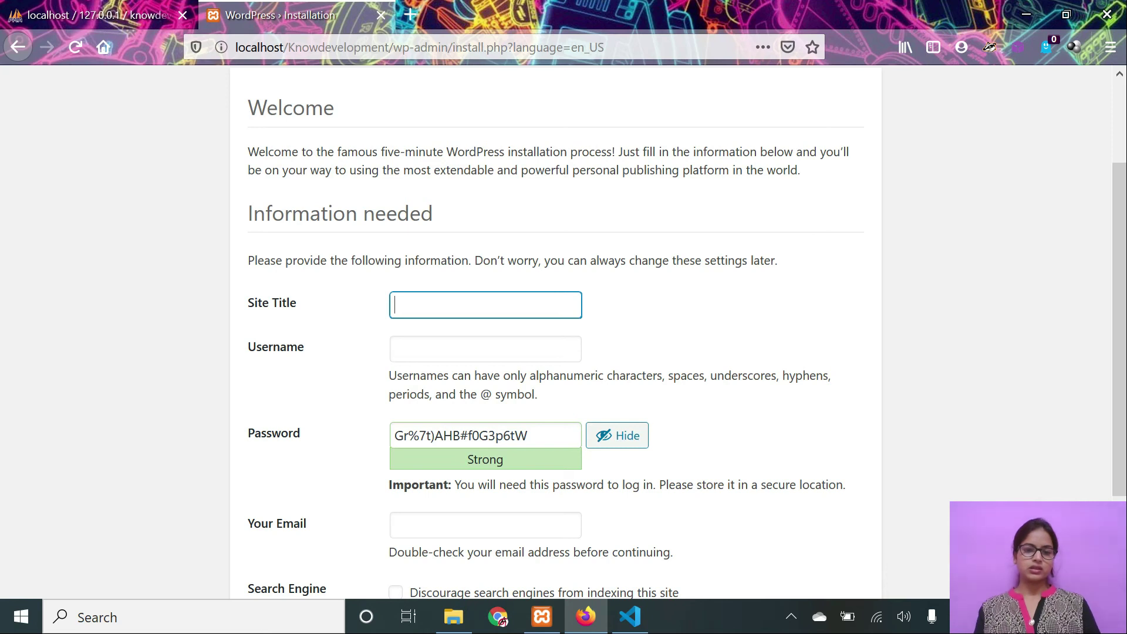
Enter site title Knowdevelopment, username admin, and a short replacement password.
text(Kn)
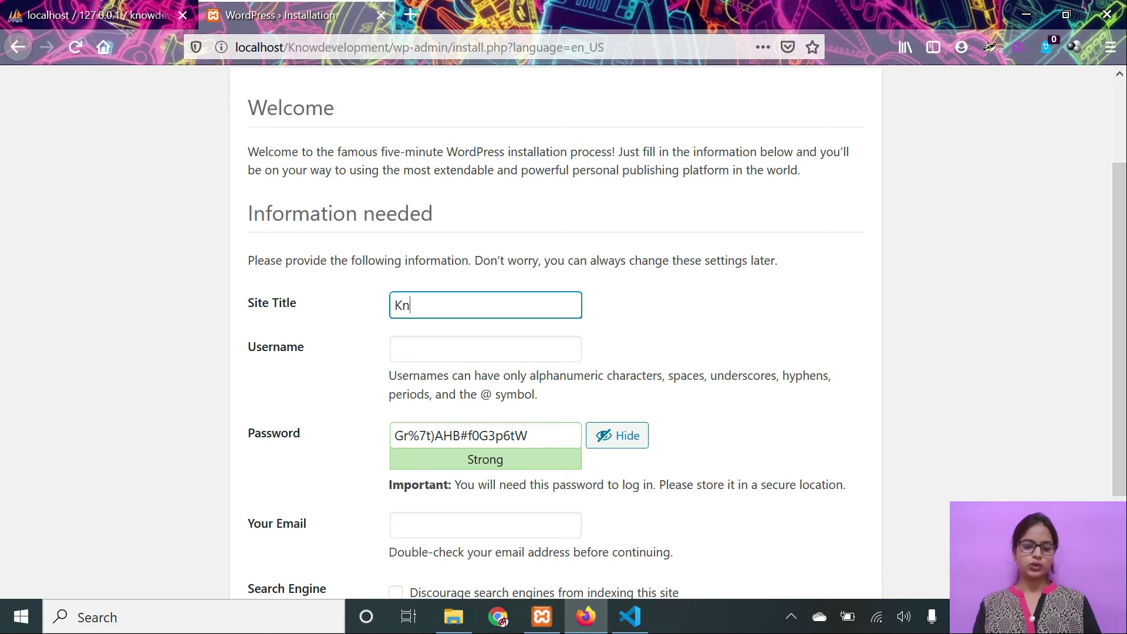
text(o)
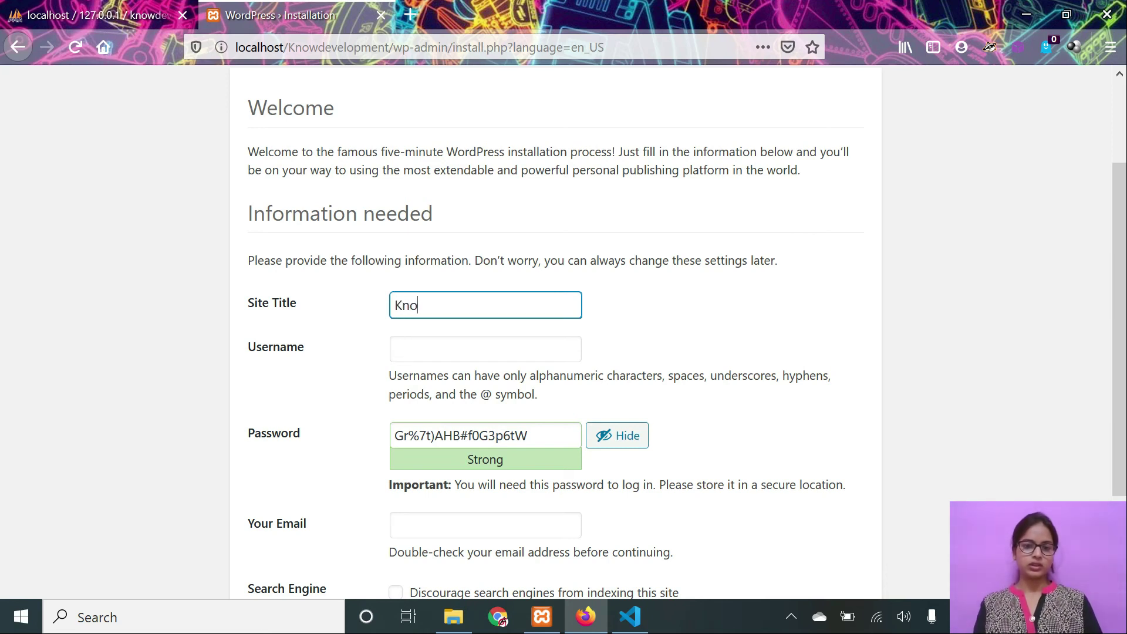
text(wdeve)
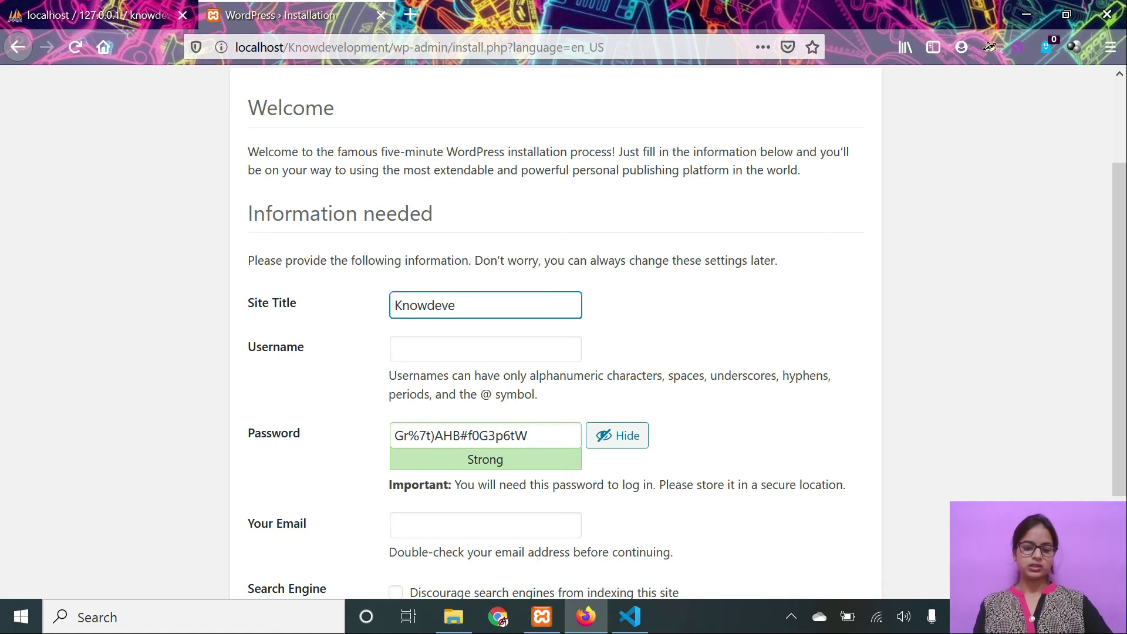
text(lopm)
key(BackSpace)
key(BackSpace)
key(BackSpace)
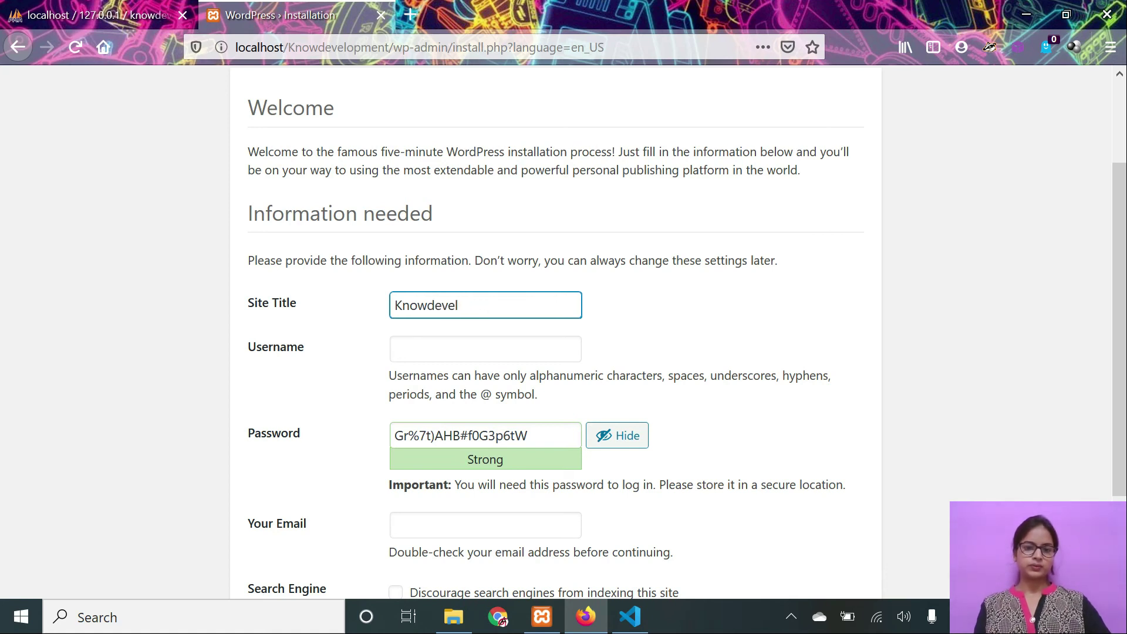
text(opment)
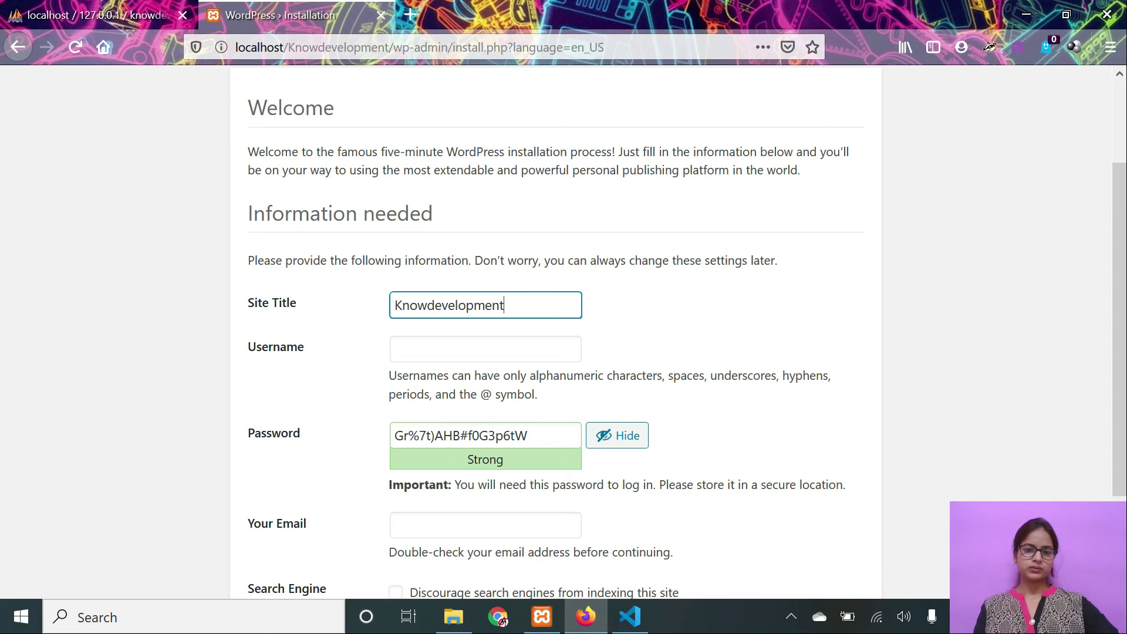
key(Tab)
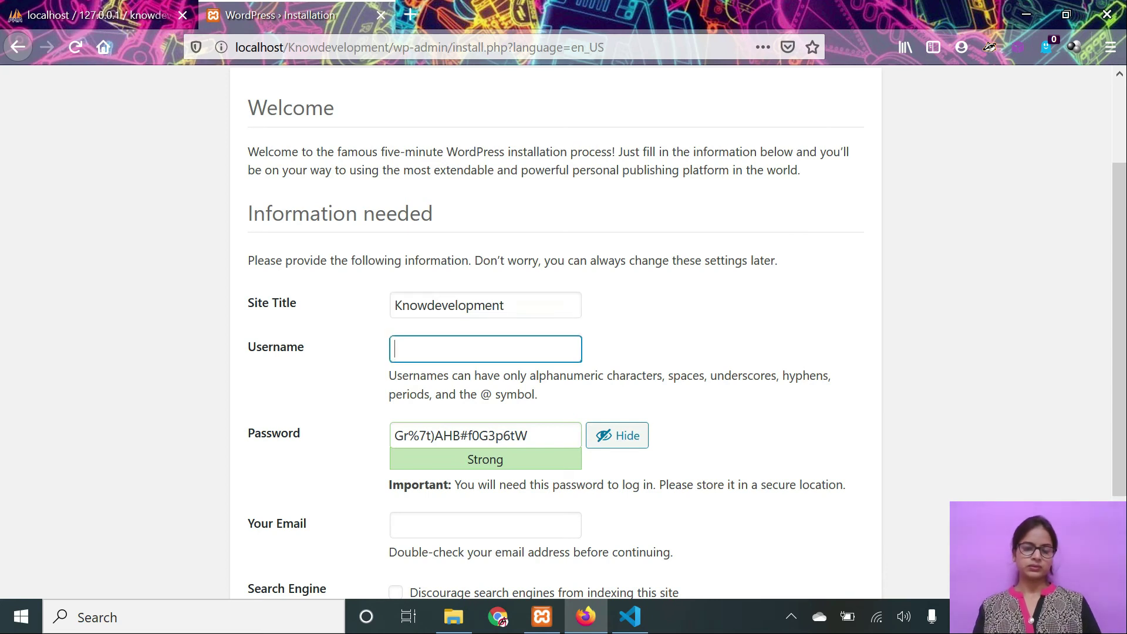
text(admin)
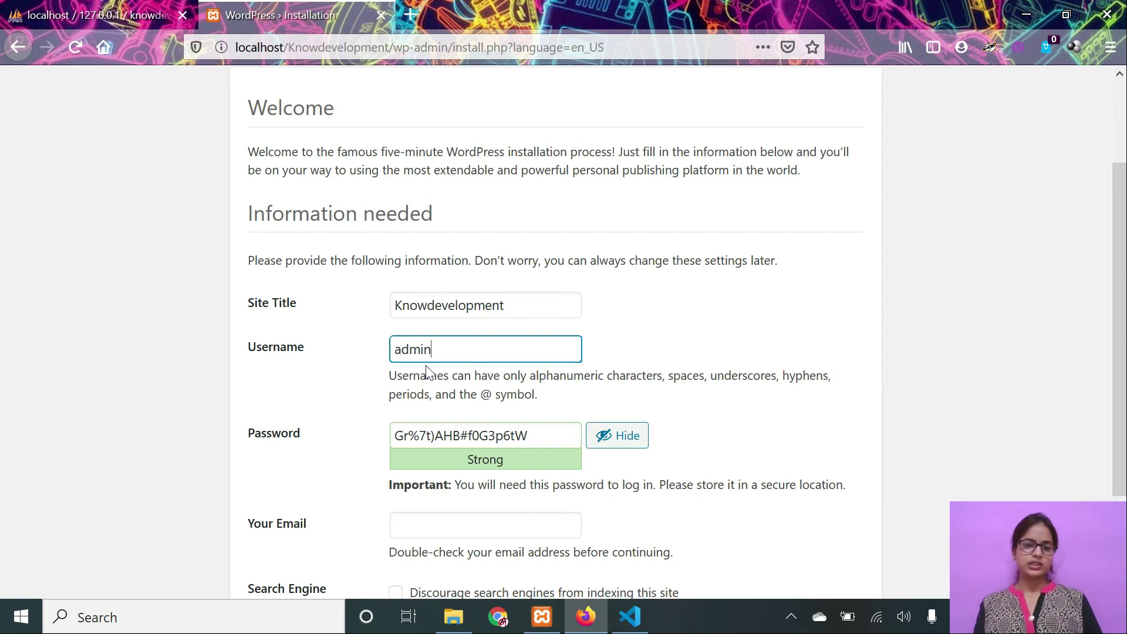
key(Tab)
text(admin)
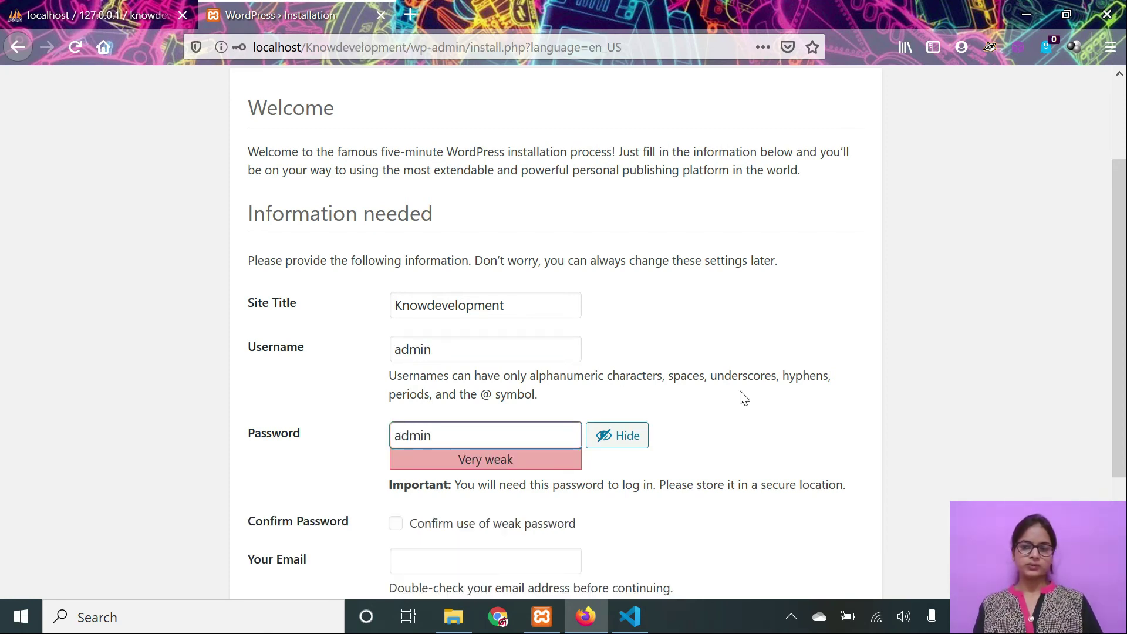
scroll(1114, 378, down, 3)
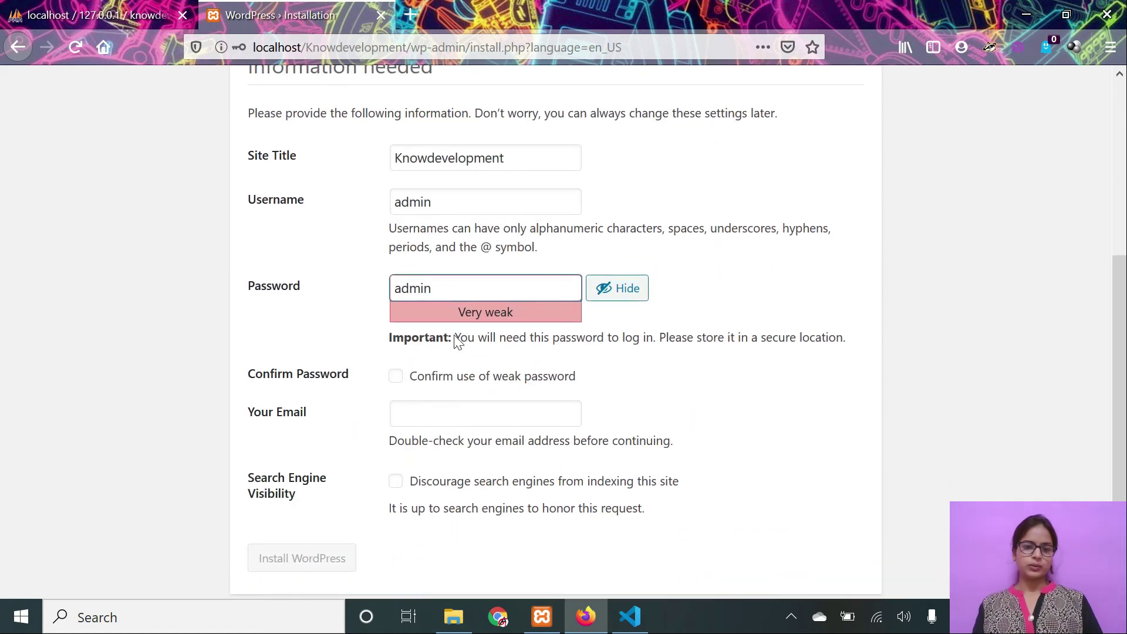
Confirm the weak password, enter the admin's e-mail address, and click Install WordPress.
click(395, 377)
click(458, 414)
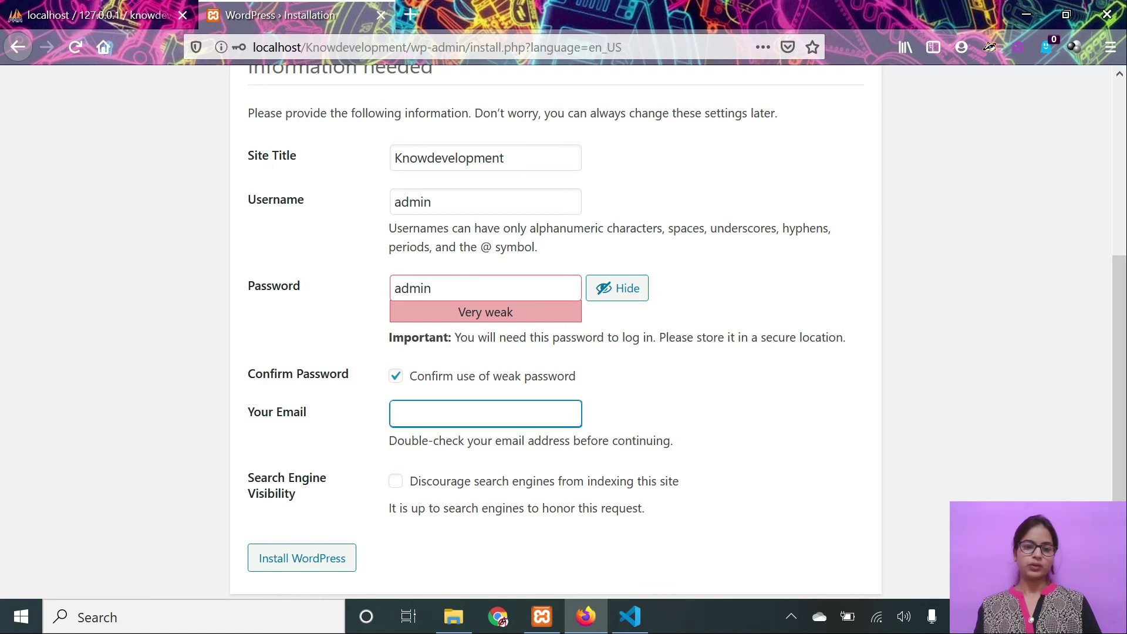
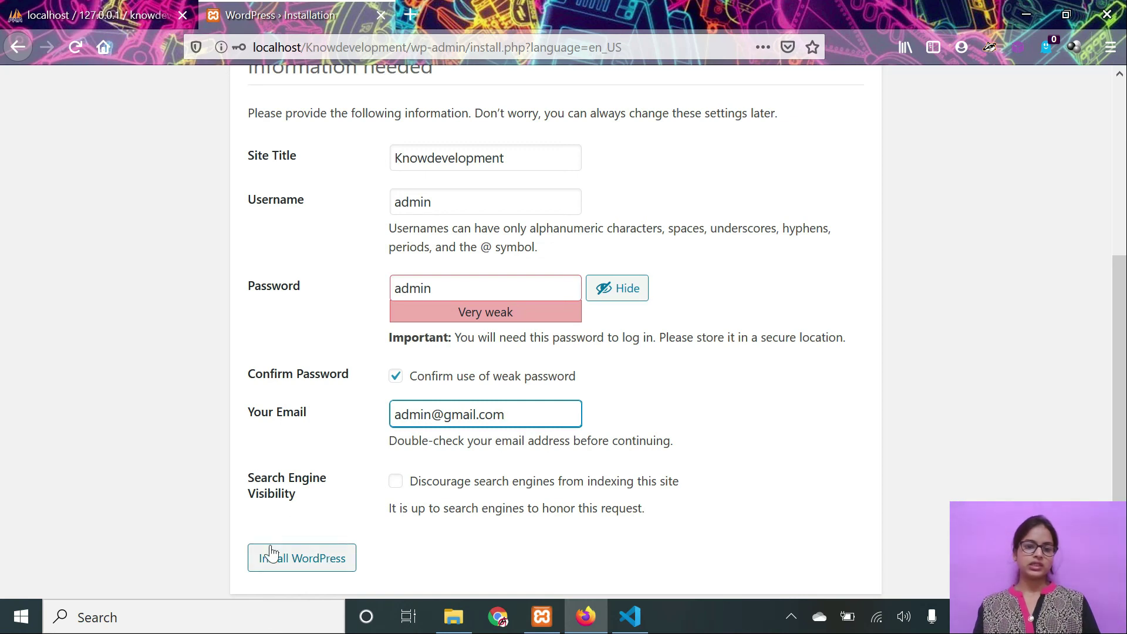
click(307, 560)
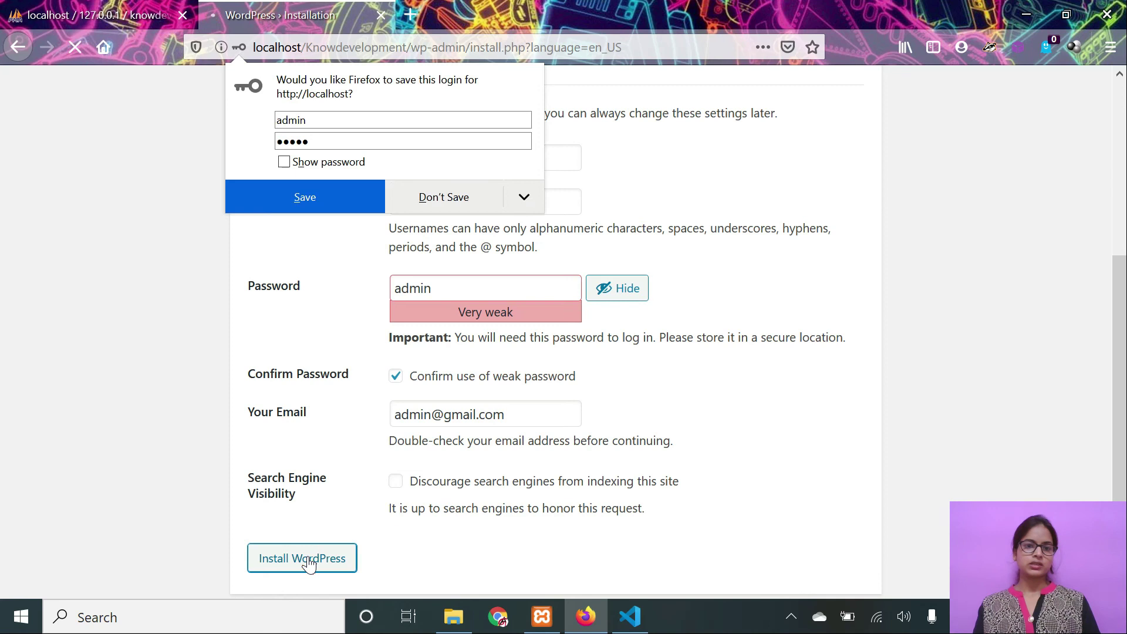
Save the new login in Firefox and view the installation Success page.
click(340, 203)
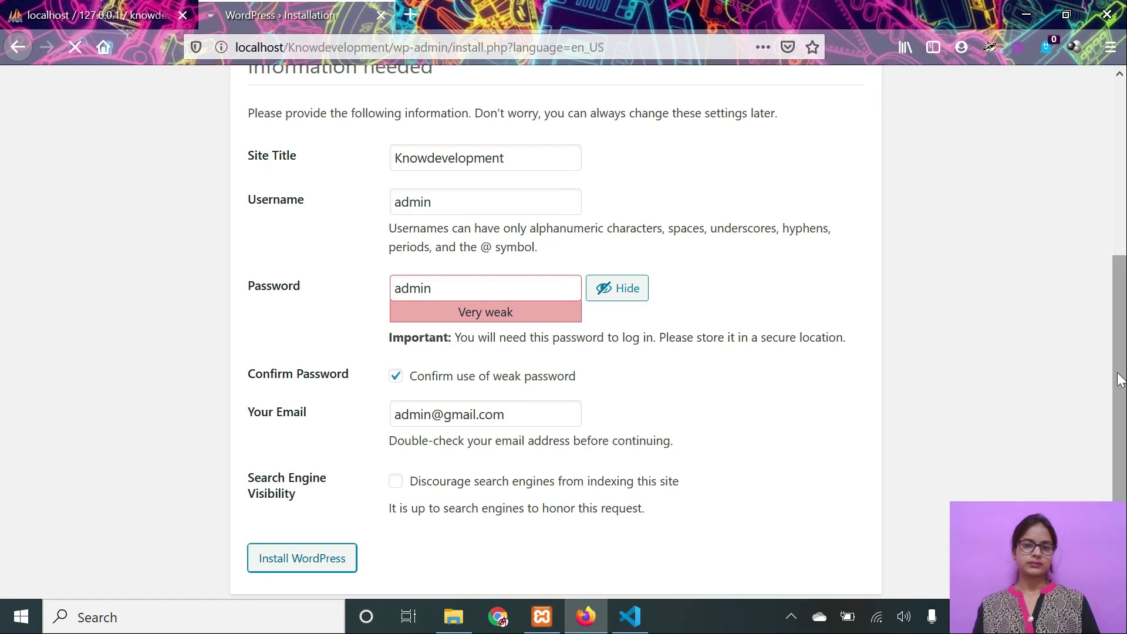
drag(1122, 379, 1123, 360)
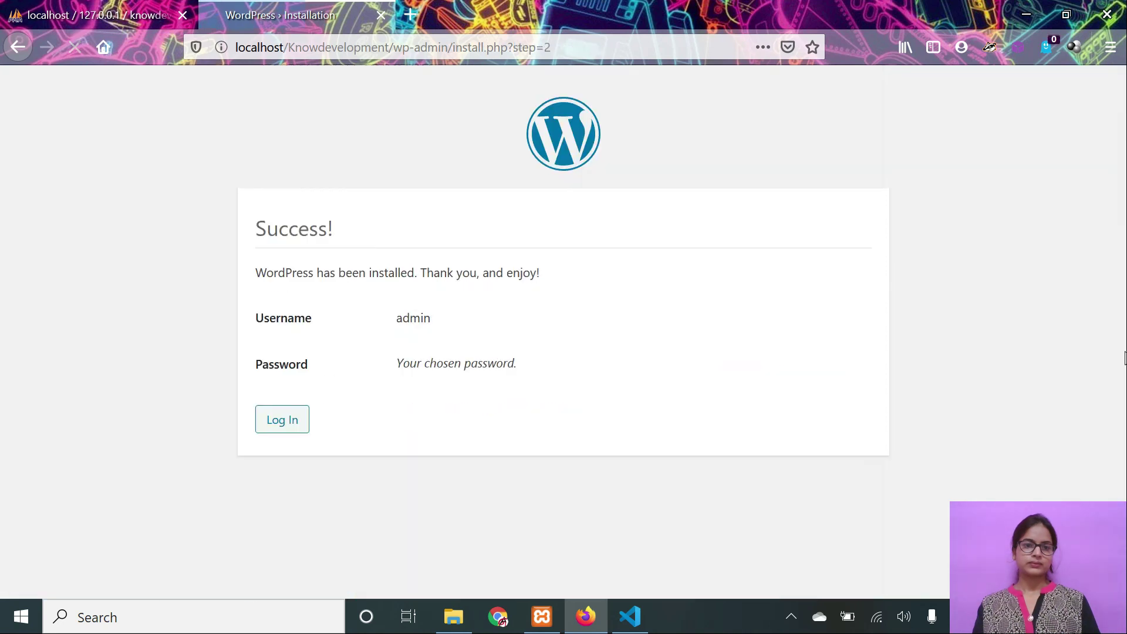
Log in as admin with the account password, showing it before signing in.
click(279, 429)
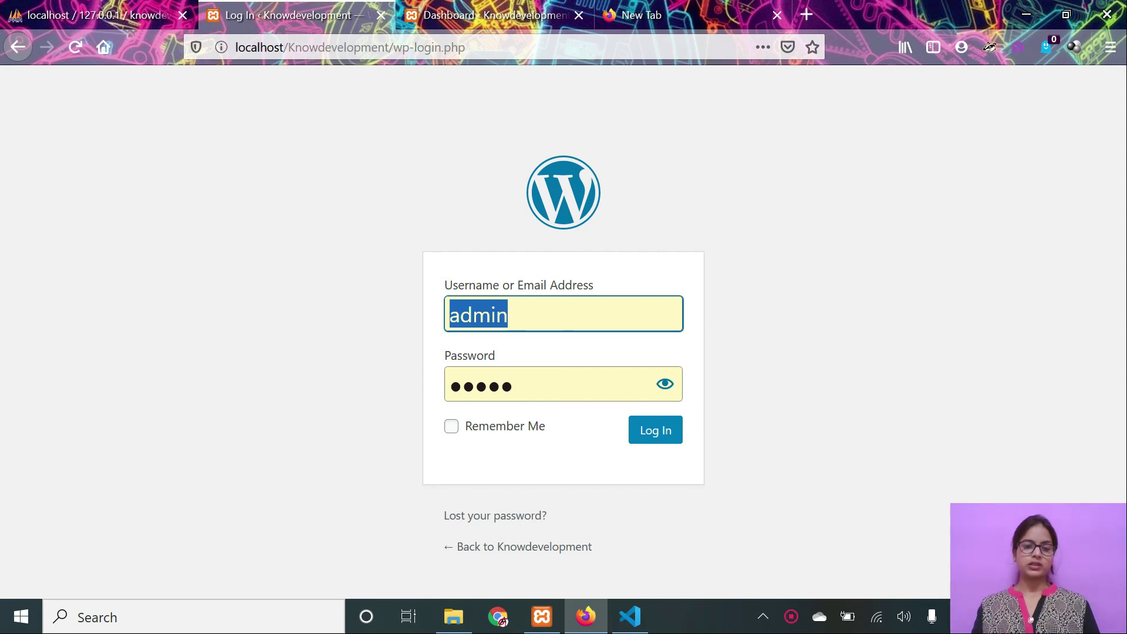
click(546, 315)
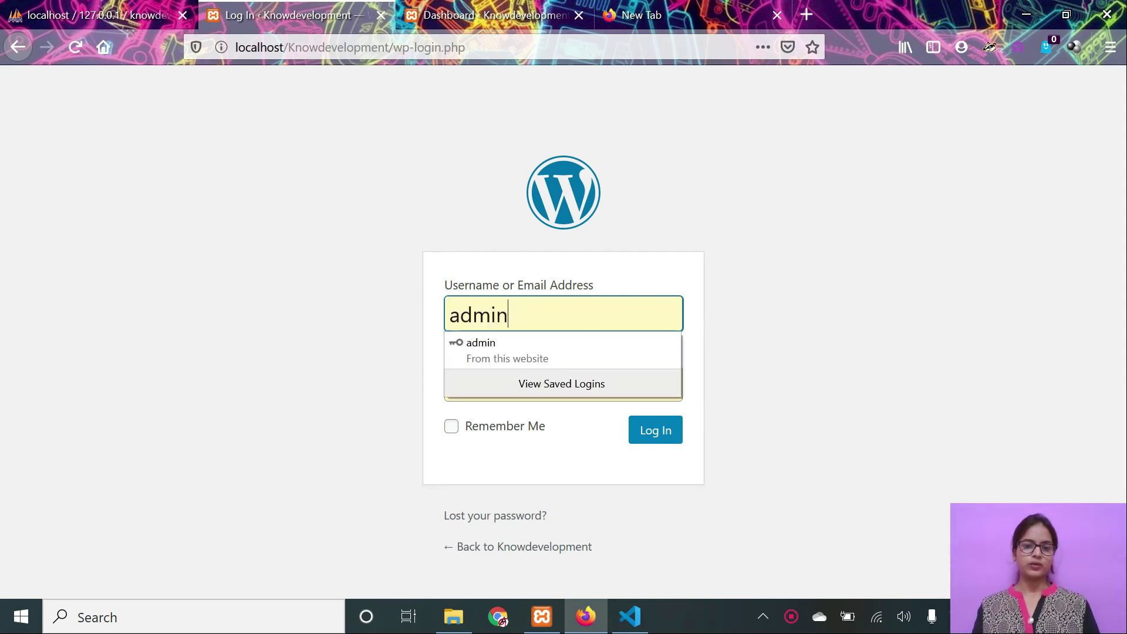
click(408, 380)
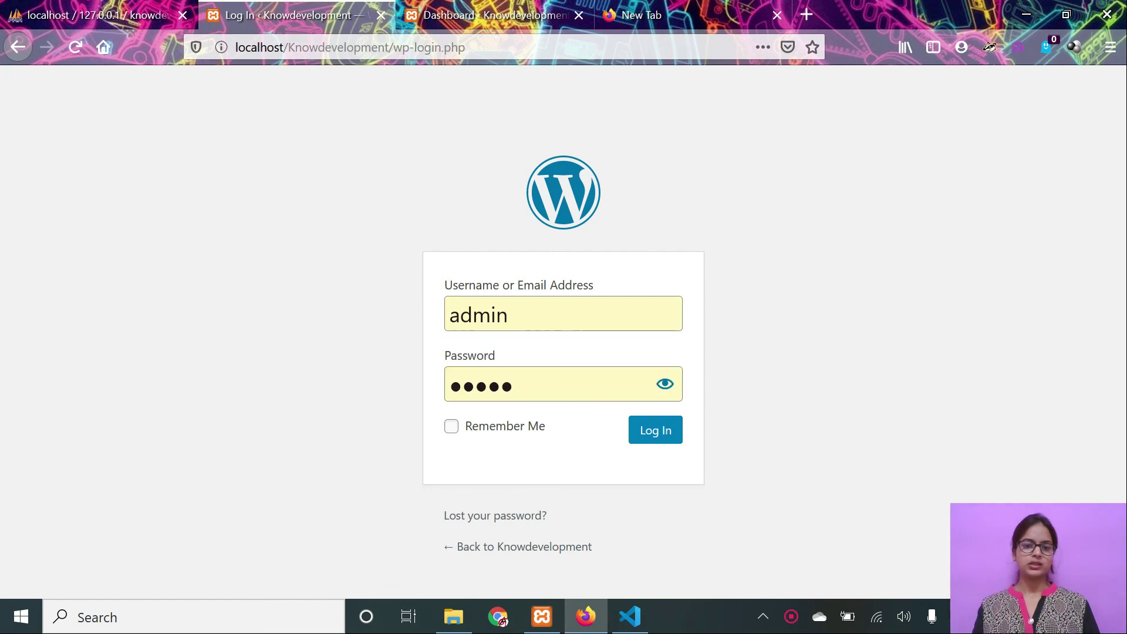
double_click(560, 385)
text(●●●●●)
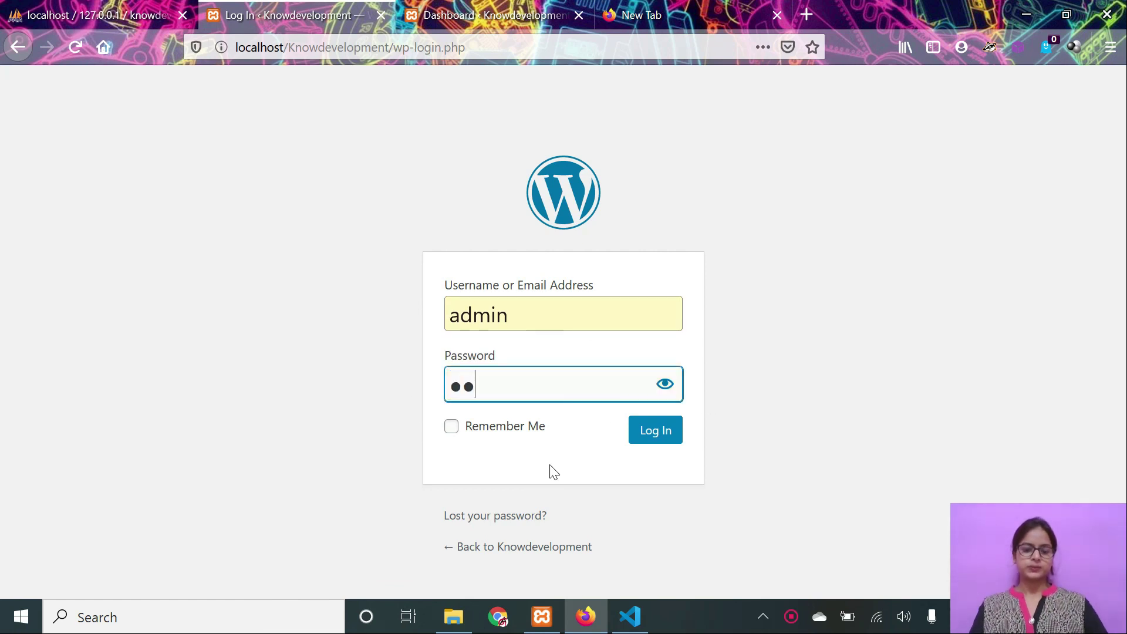
click(664, 386)
click(646, 443)
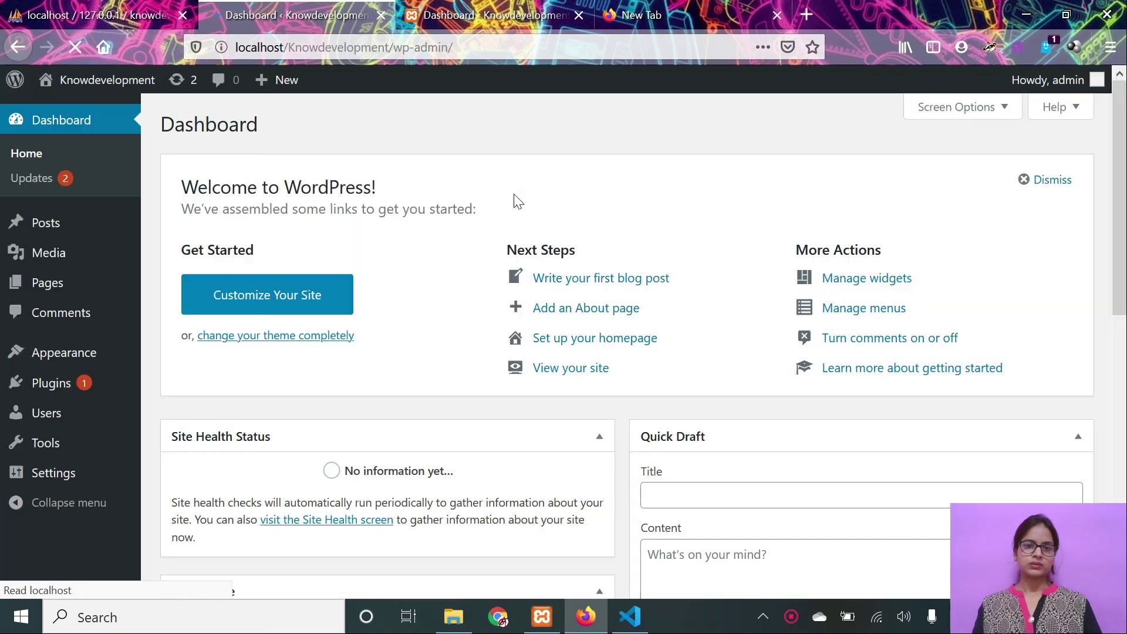
Drag the Dashboard tab to sit after the New Tab.
drag(320, 15, 700, 27)
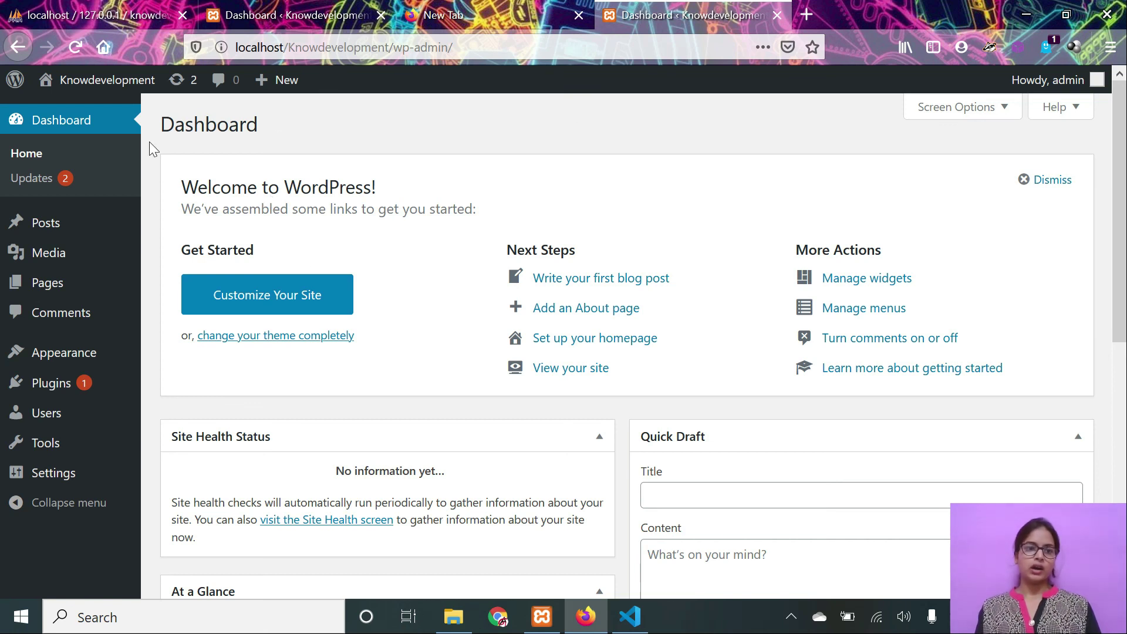
Open Visit Site in a new tab, browse the Hello world! post, and move it before Dashboard.
mouse_move(80, 83)
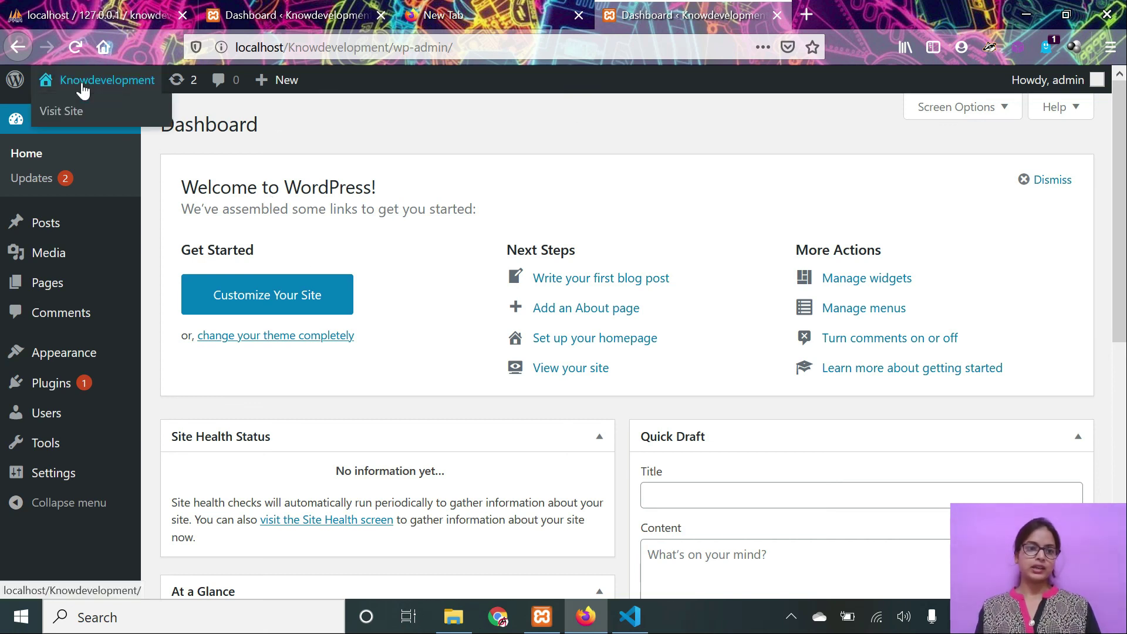
right_click(78, 116)
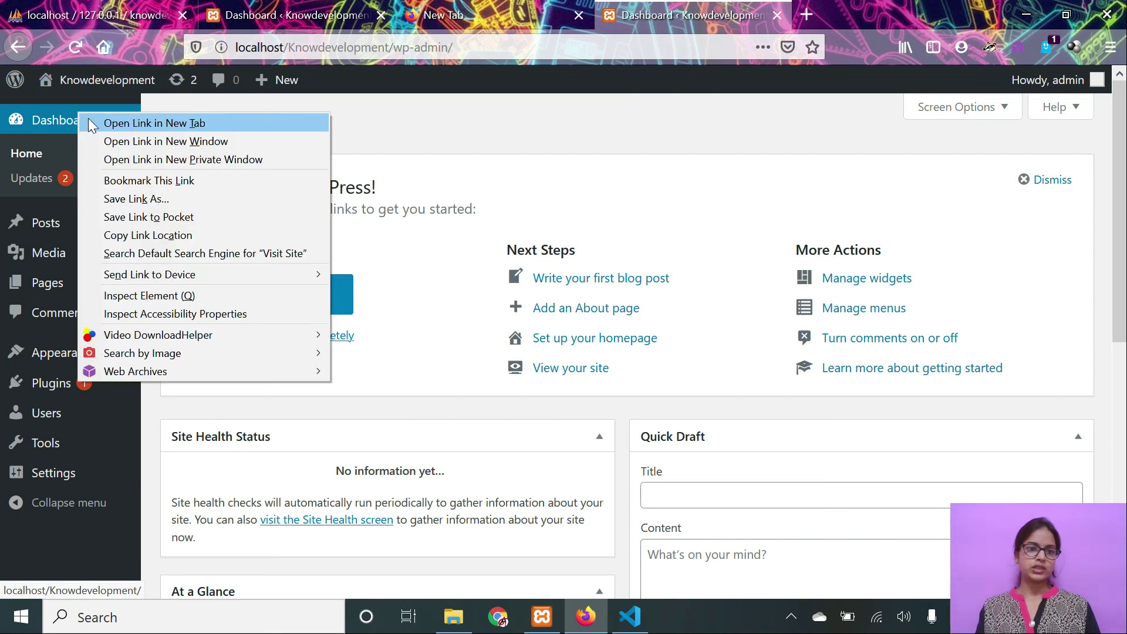
click(91, 118)
click(846, 15)
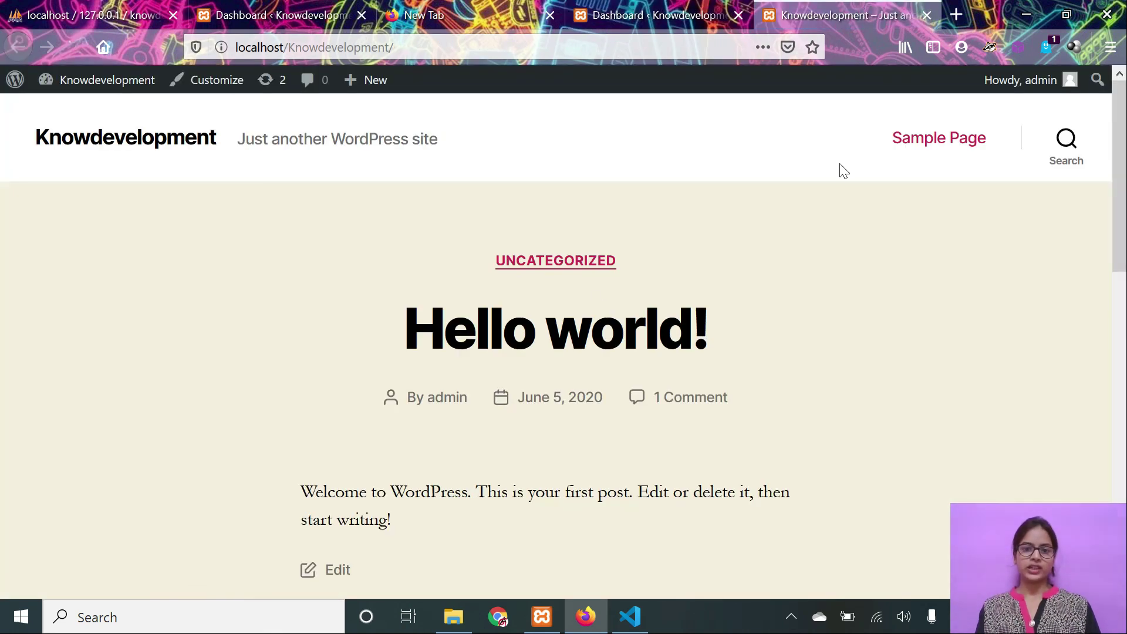
scroll(586, 348, down, 5)
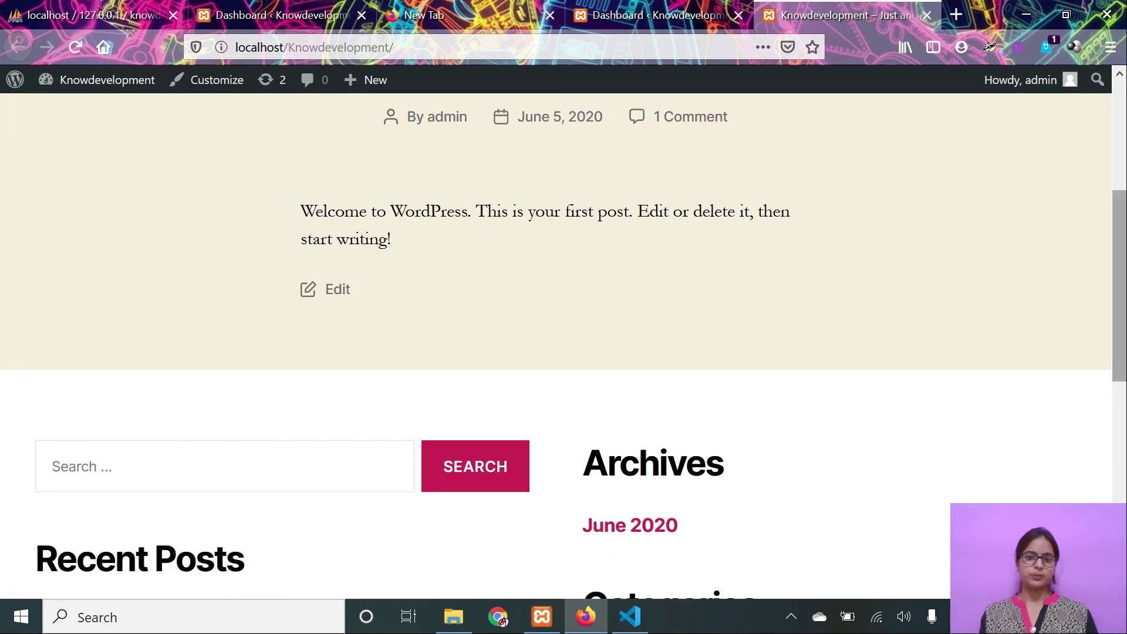
scroll(563, 346, down, 5)
scroll(564, 347, up, 9)
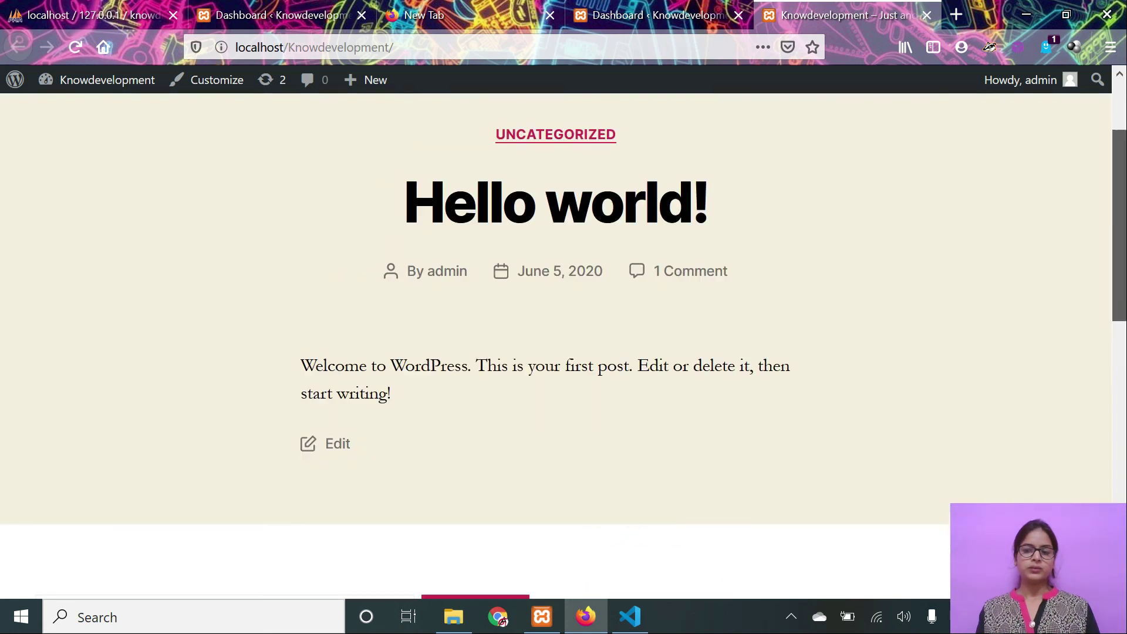
drag(1121, 202, 1121, 175)
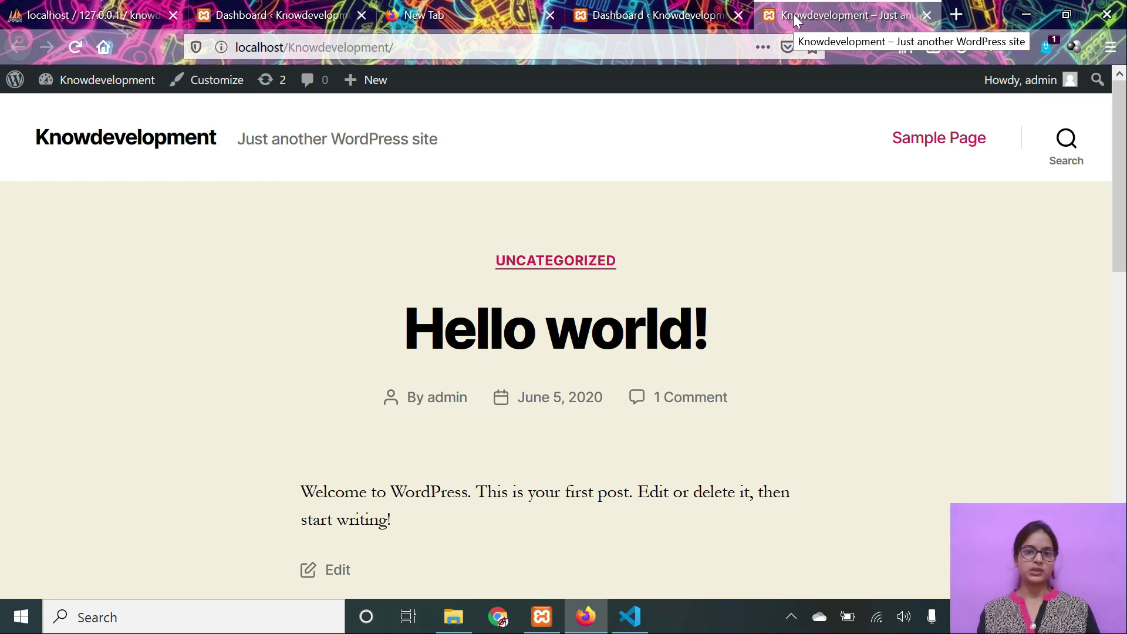
drag(794, 13, 643, 6)
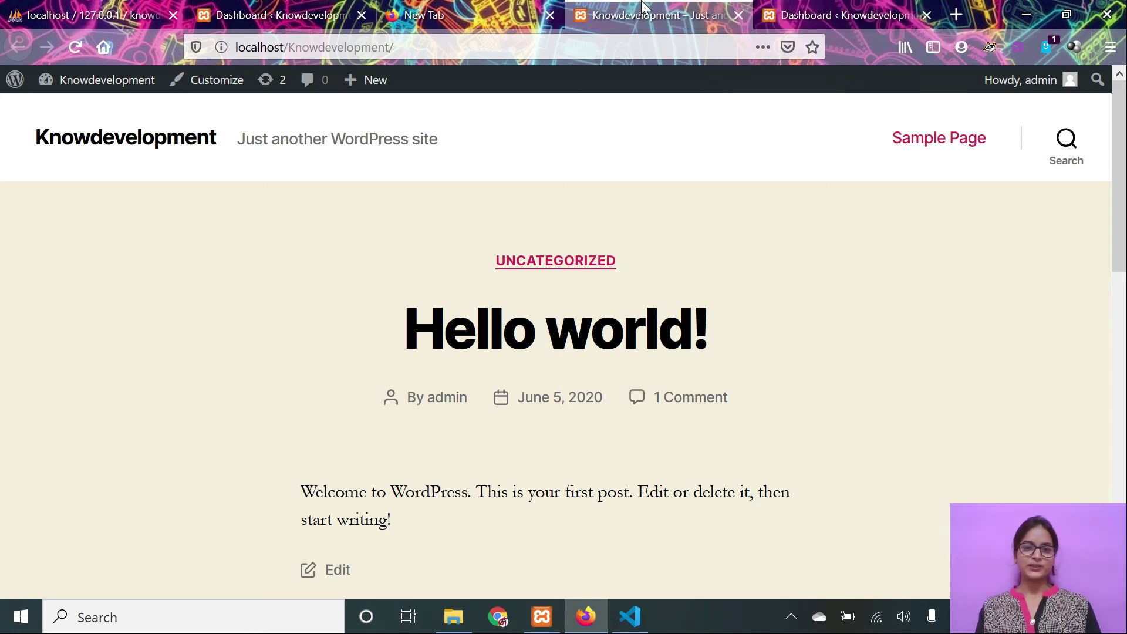